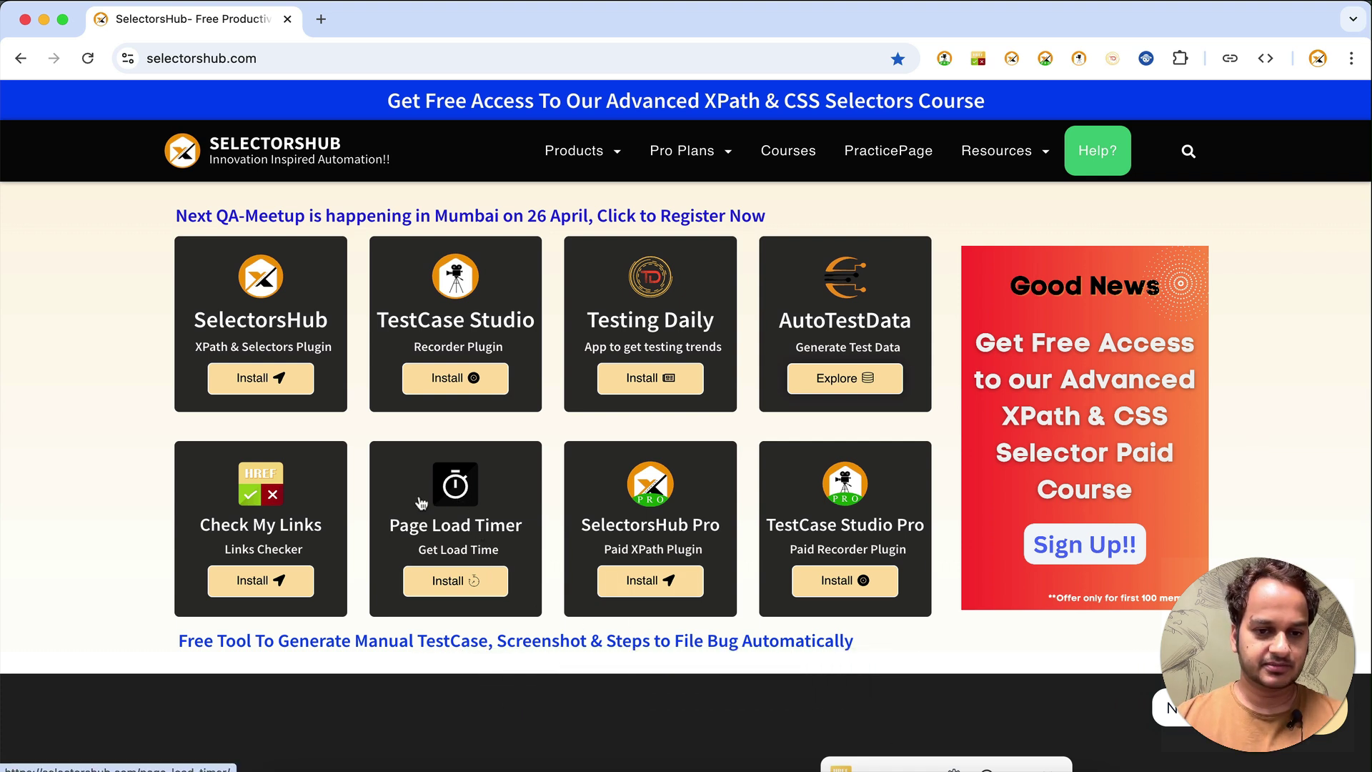
From SelectorsHub's Page Load Timer download section, open its Chrome Web Store listing.
{"action": "left_click", "coordinate": [450, 501]}
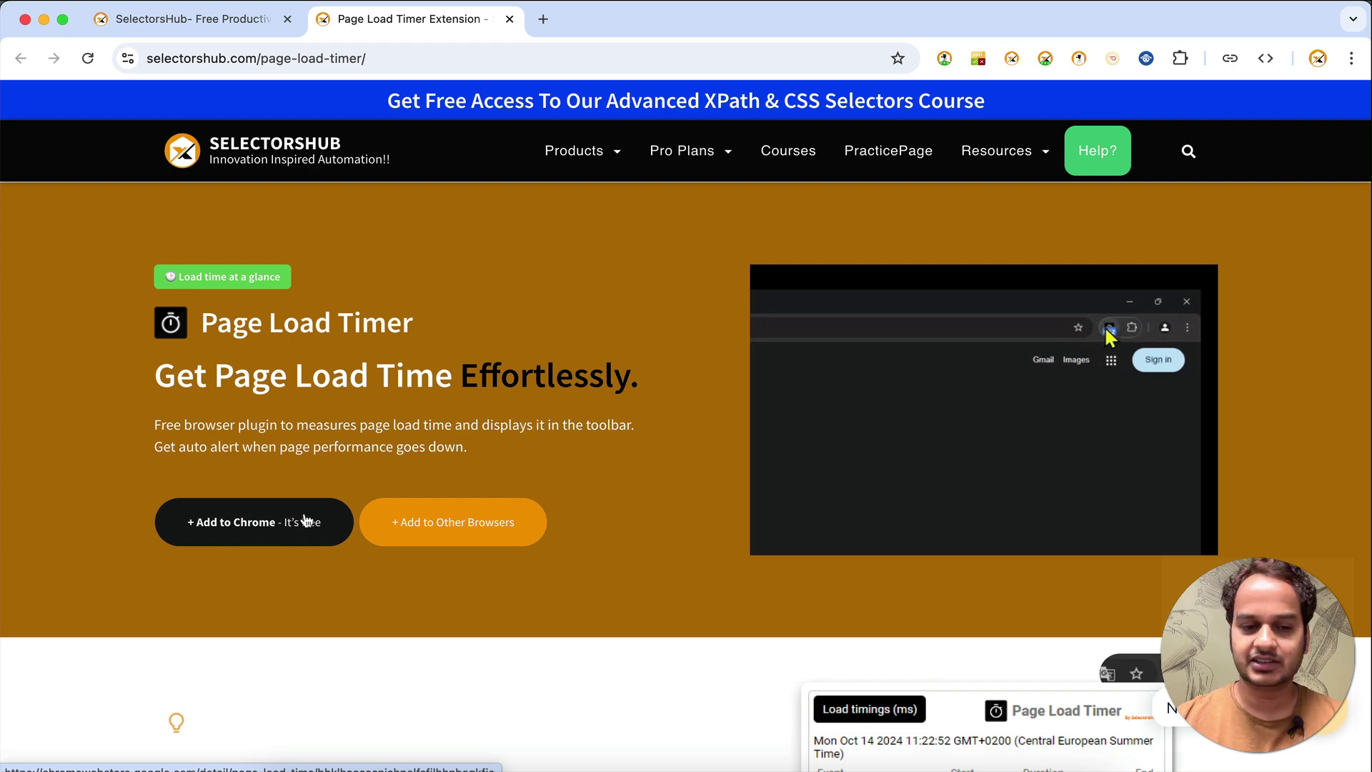
{"action": "left_click", "coordinate": [455, 537]}
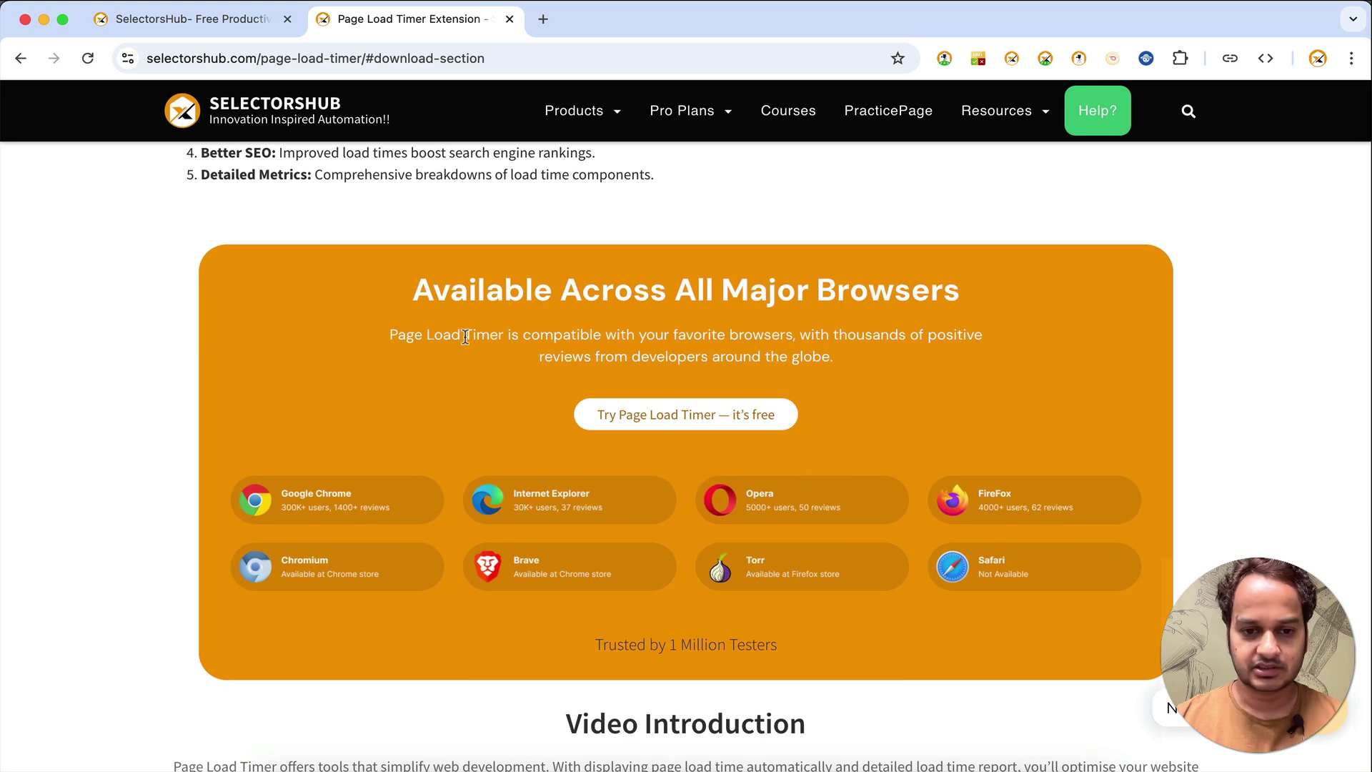
{"action": "scroll", "coordinate": [868, 364], "scroll_direction": "up", "scroll_amount": 15}
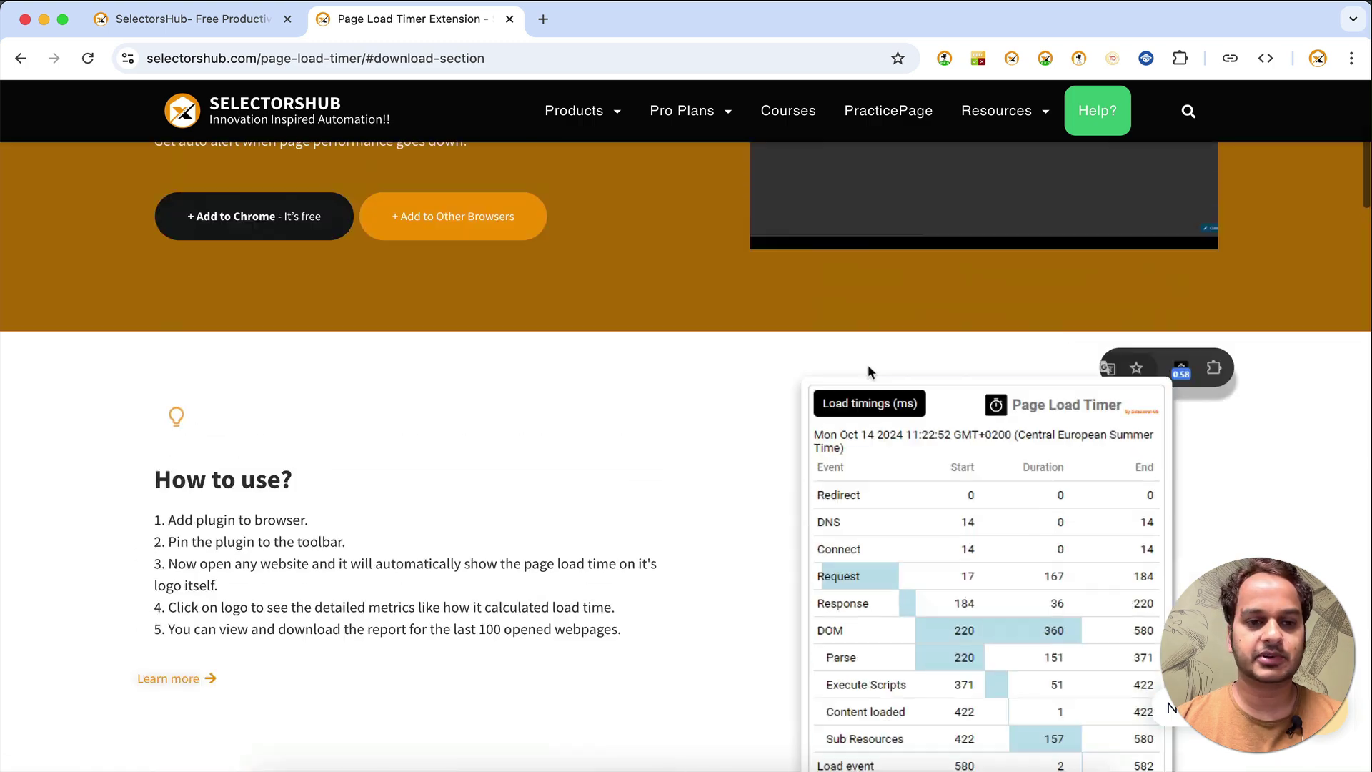
{"action": "scroll", "coordinate": [868, 365], "scroll_direction": "up", "scroll_amount": 4}
{"action": "left_click", "coordinate": [287, 496]}
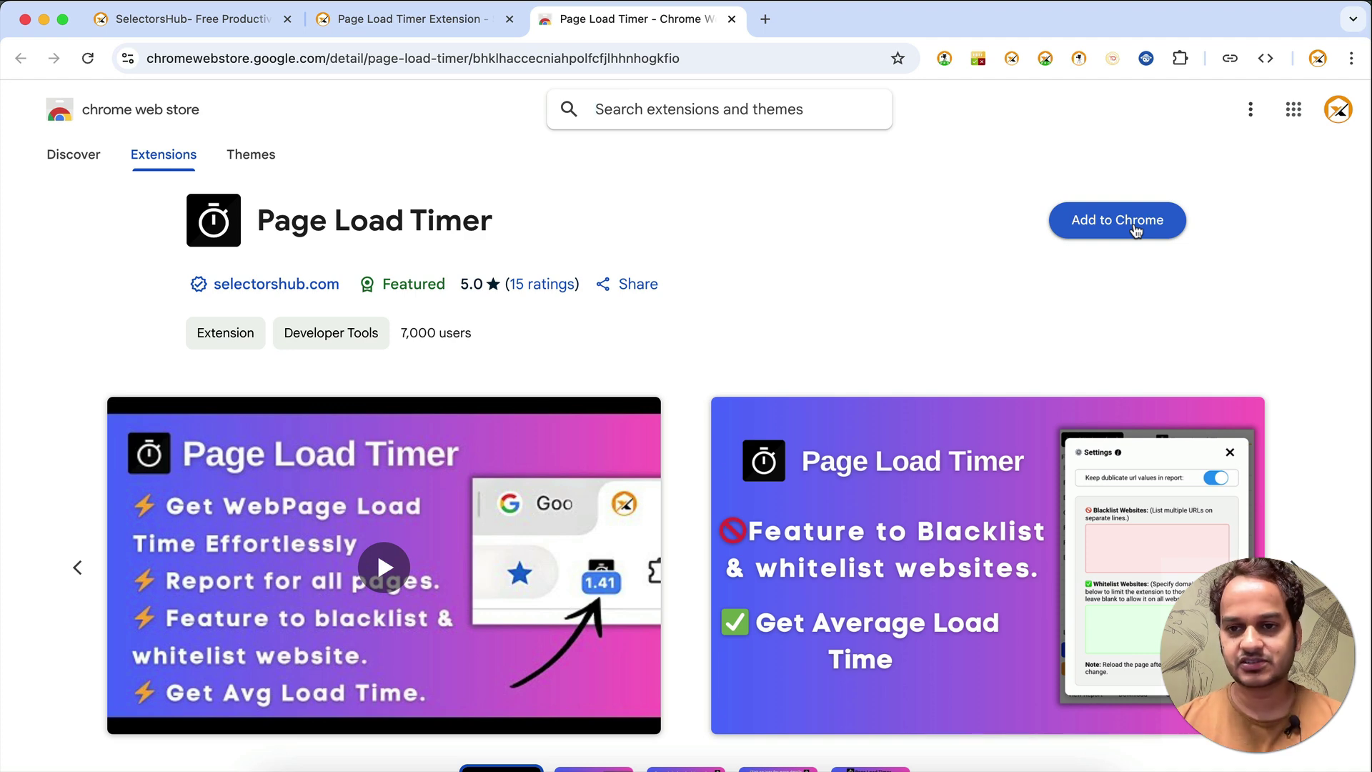
Add Page Load Timer to Chrome, review its privacy declarations, then view the installed confirmation page.
{"action": "left_click", "coordinate": [1112, 221]}
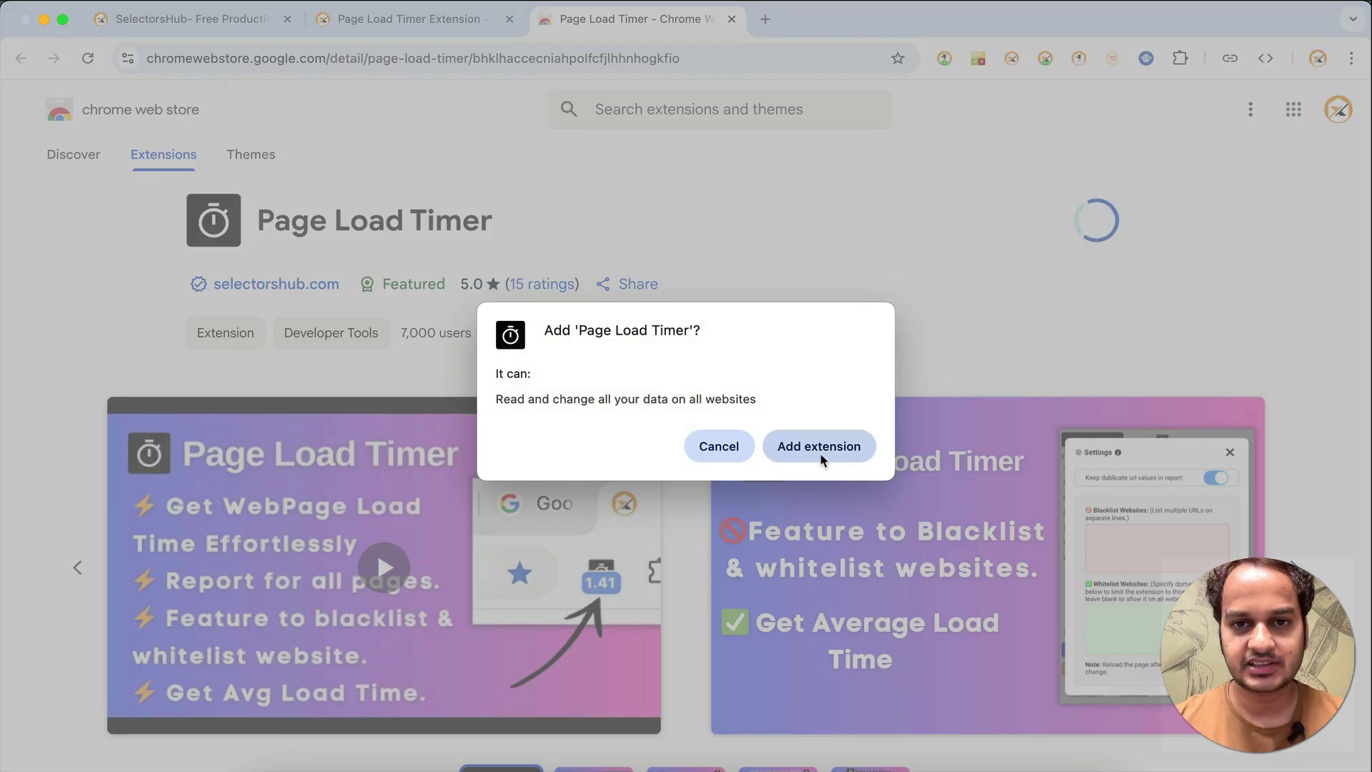
{"action": "left_click", "coordinate": [820, 450]}
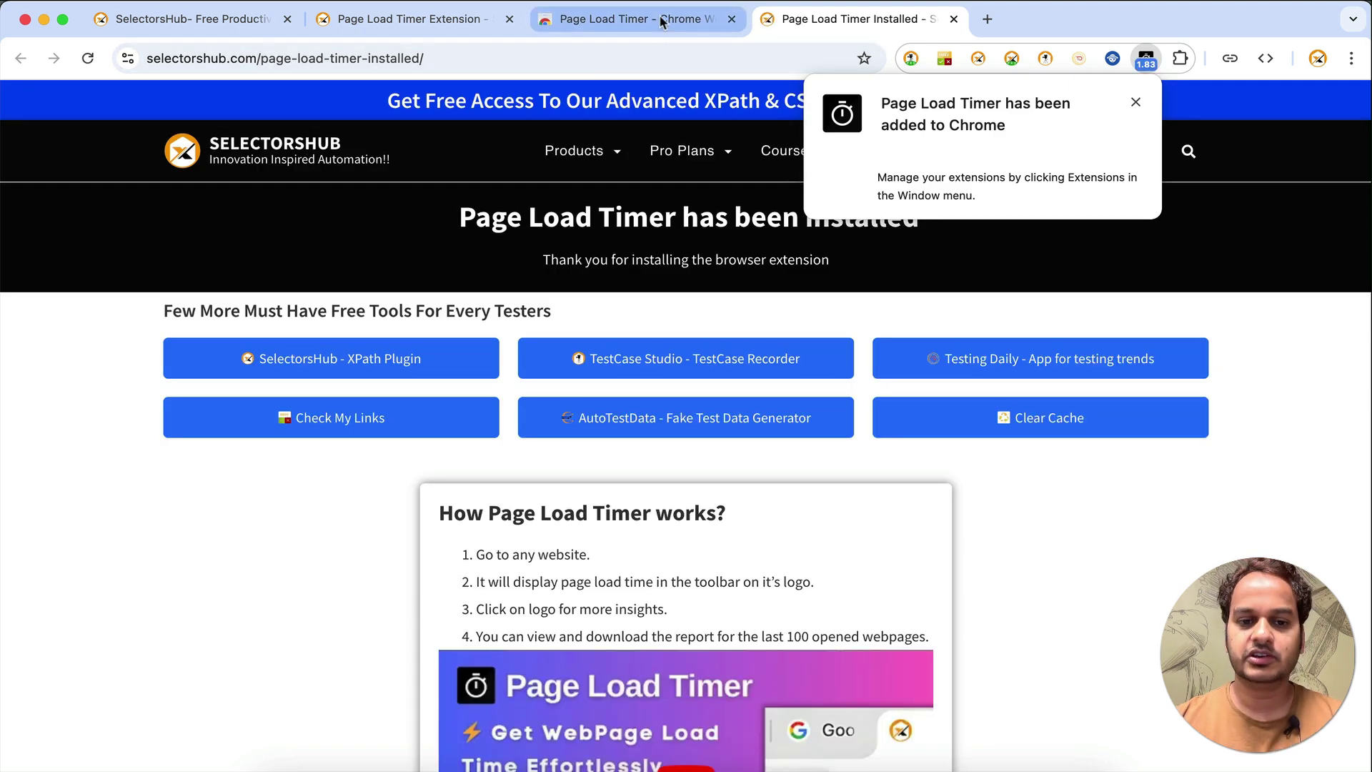
{"action": "left_click", "coordinate": [661, 22]}
{"action": "scroll", "coordinate": [628, 427], "scroll_direction": "down", "scroll_amount": 10}
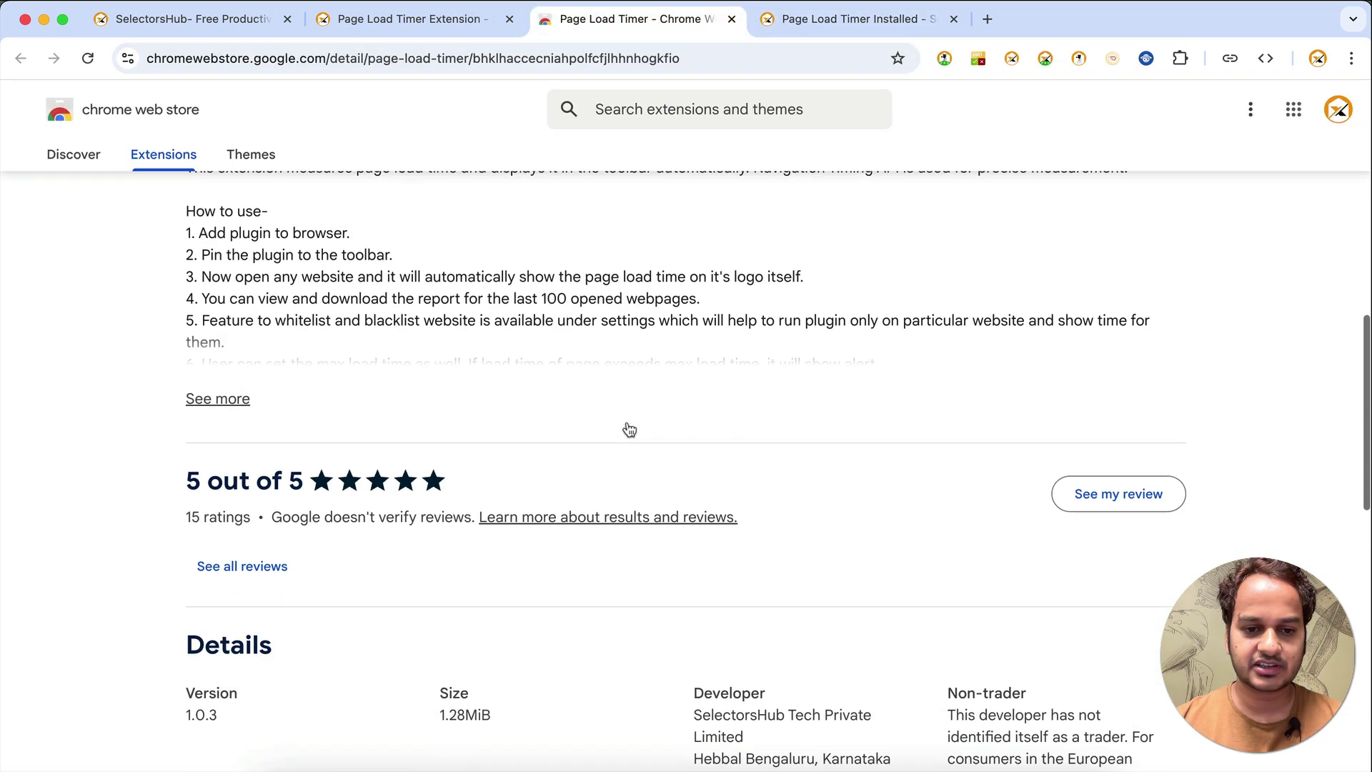
{"action": "scroll", "coordinate": [628, 427], "scroll_direction": "down", "scroll_amount": 7}
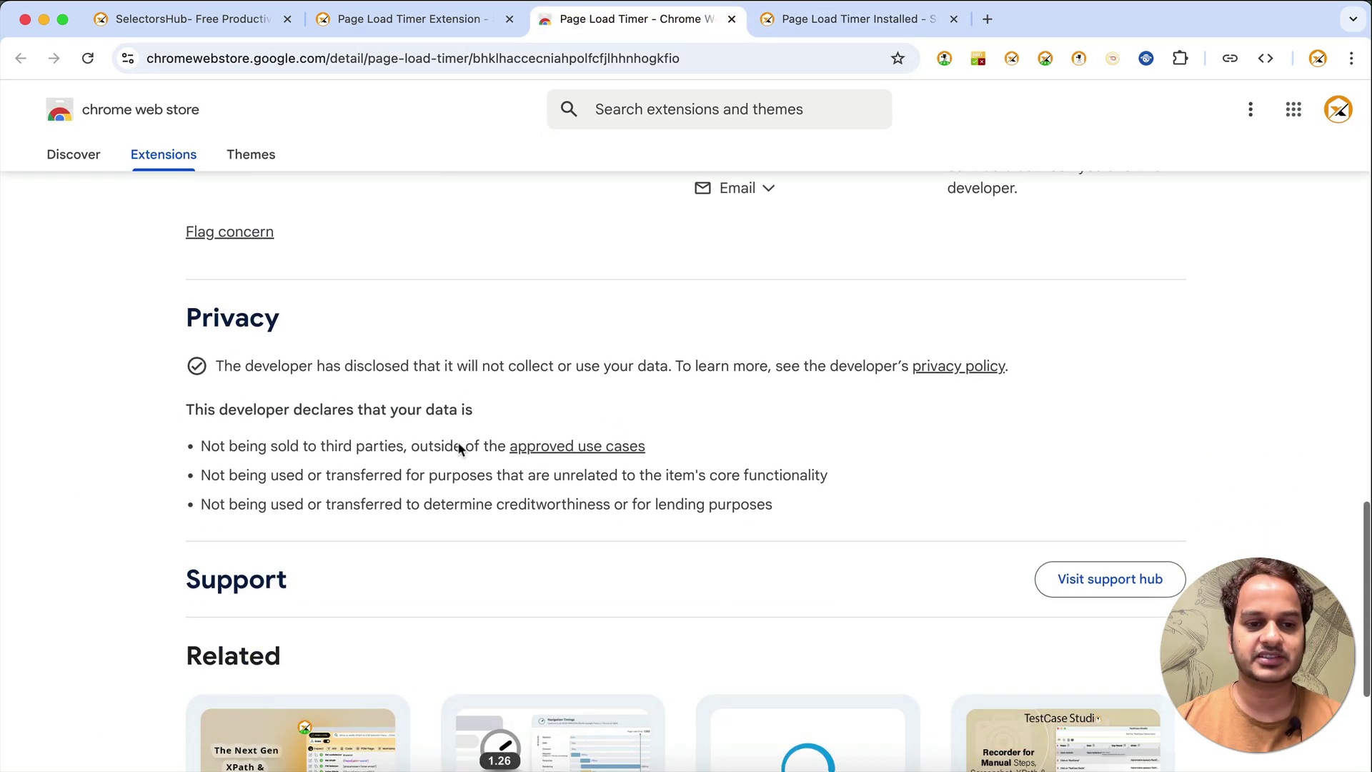
{"action": "left_click_drag", "start_coordinate": [194, 455], "coordinate": [738, 556]}
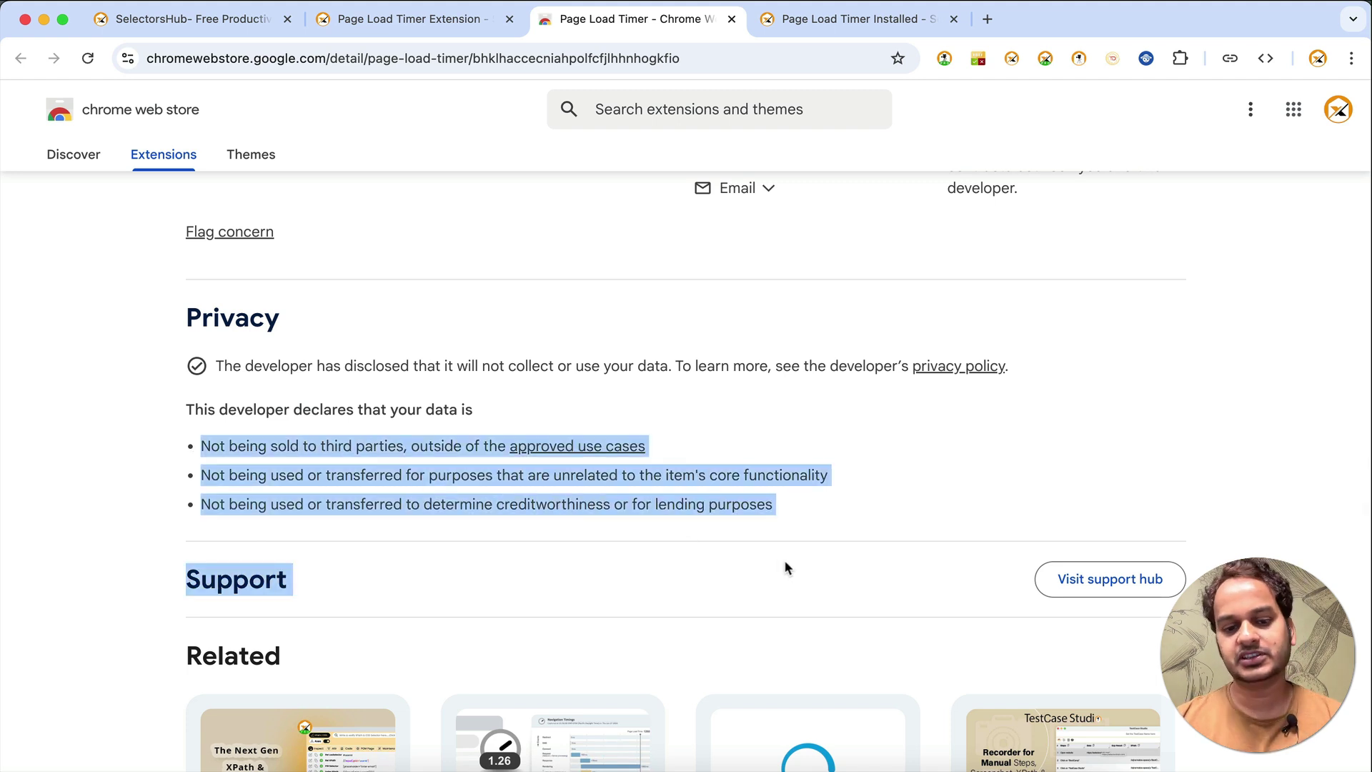
{"action": "left_click", "coordinate": [861, 19]}
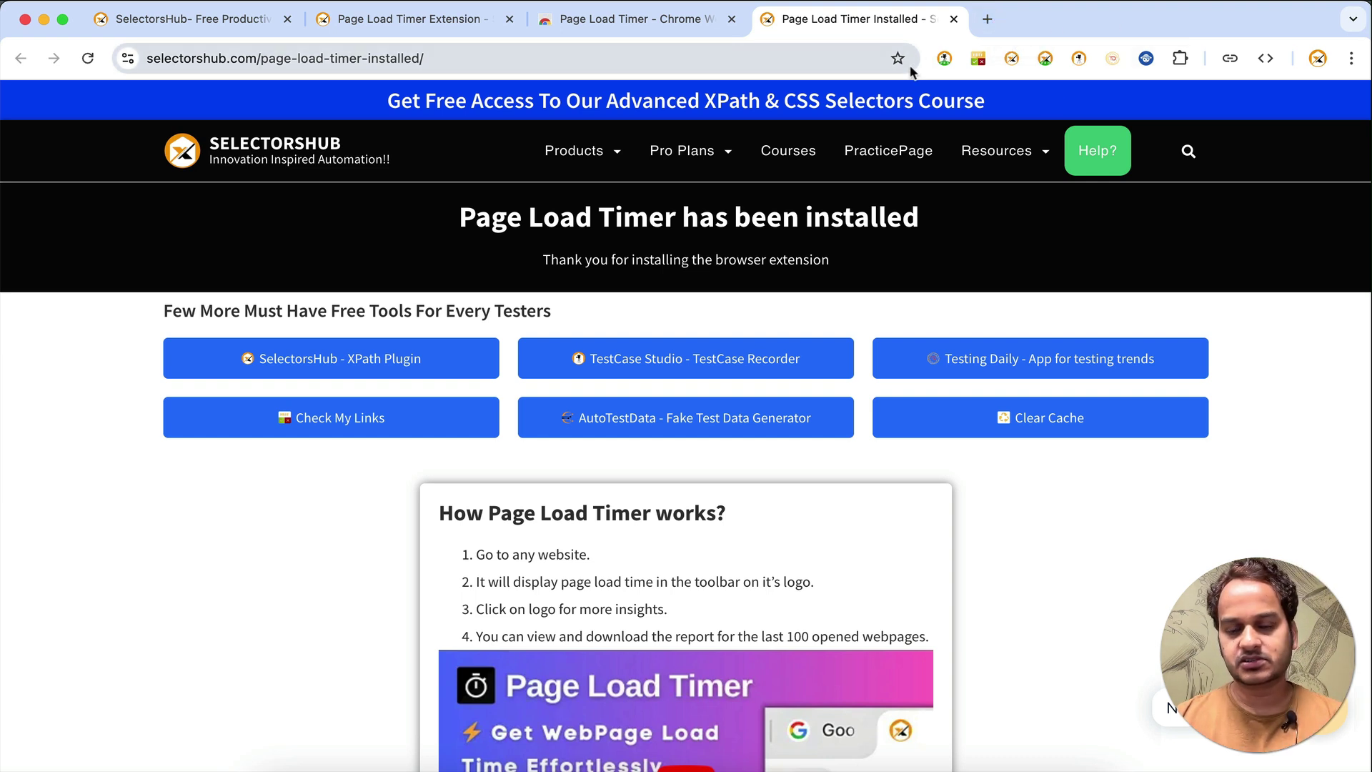
Pin Page Load Timer to the toolbar and check flipkart.com's load timings, totalling 1195 ms.
{"action": "left_click", "coordinate": [1182, 59]}
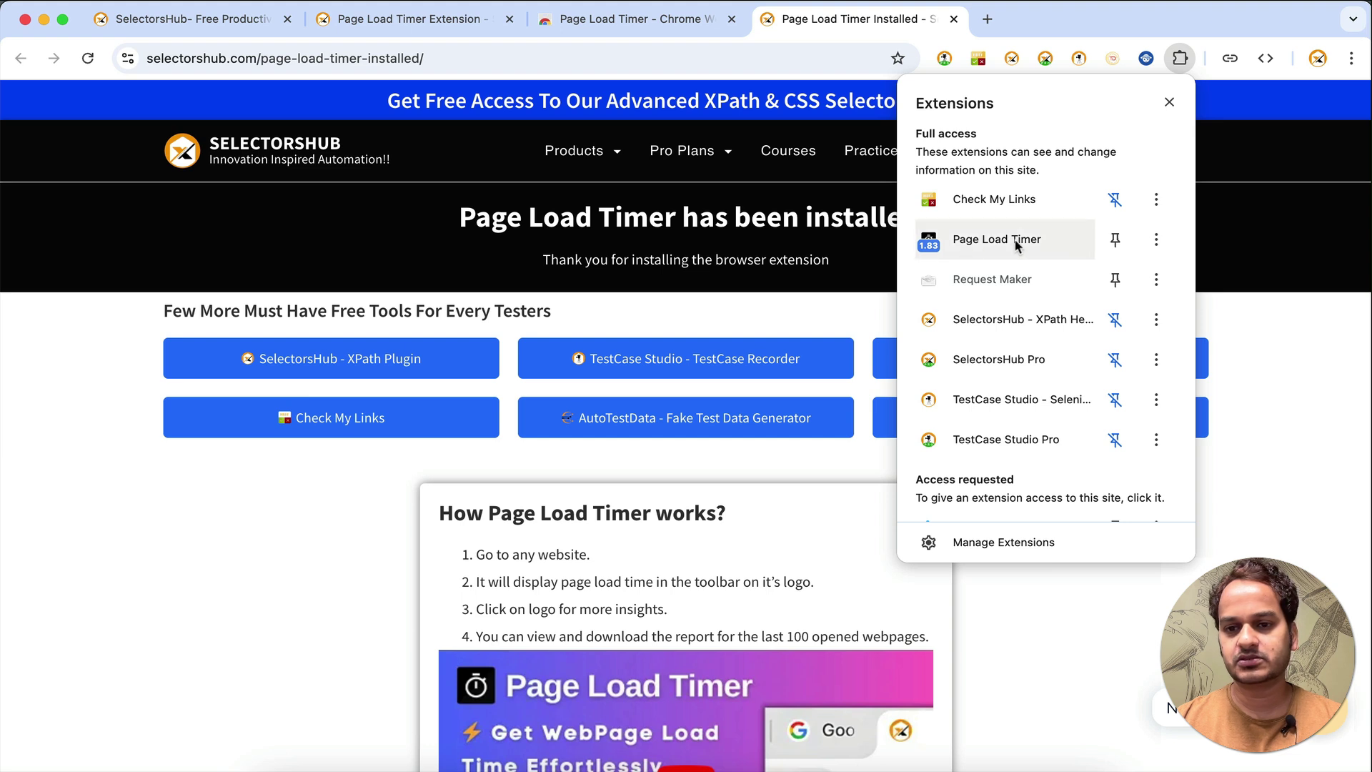
{"action": "left_click", "coordinate": [1115, 239]}
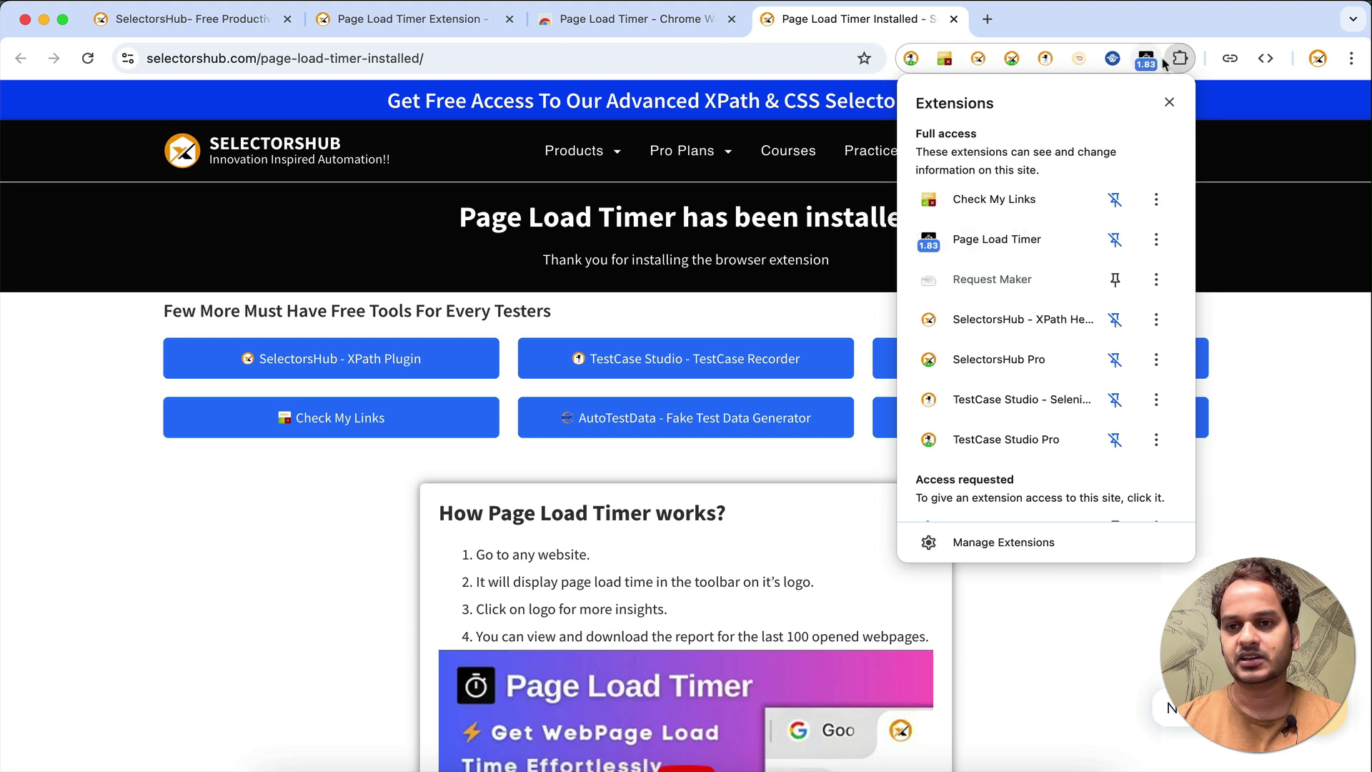
{"action": "left_click", "coordinate": [988, 19]}
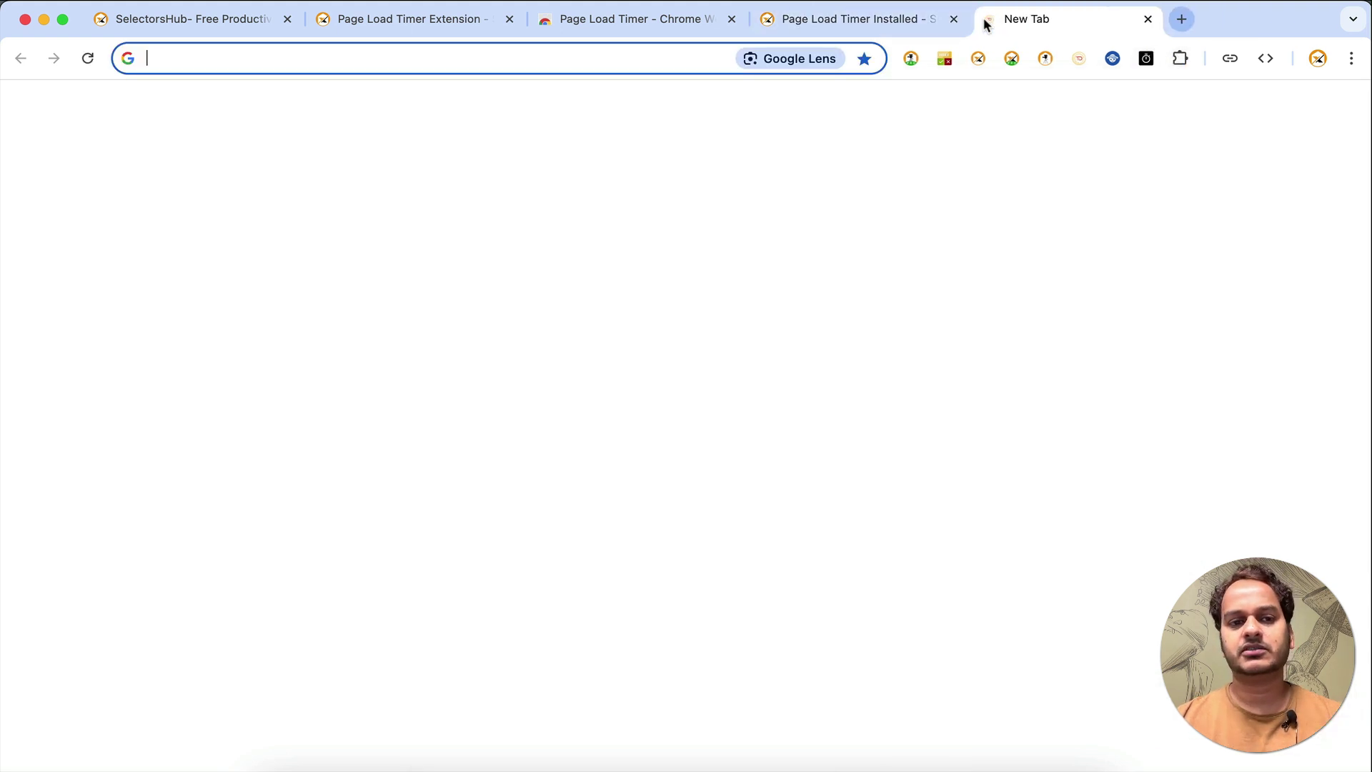
{"action": "type", "text": "flipkart.com"}
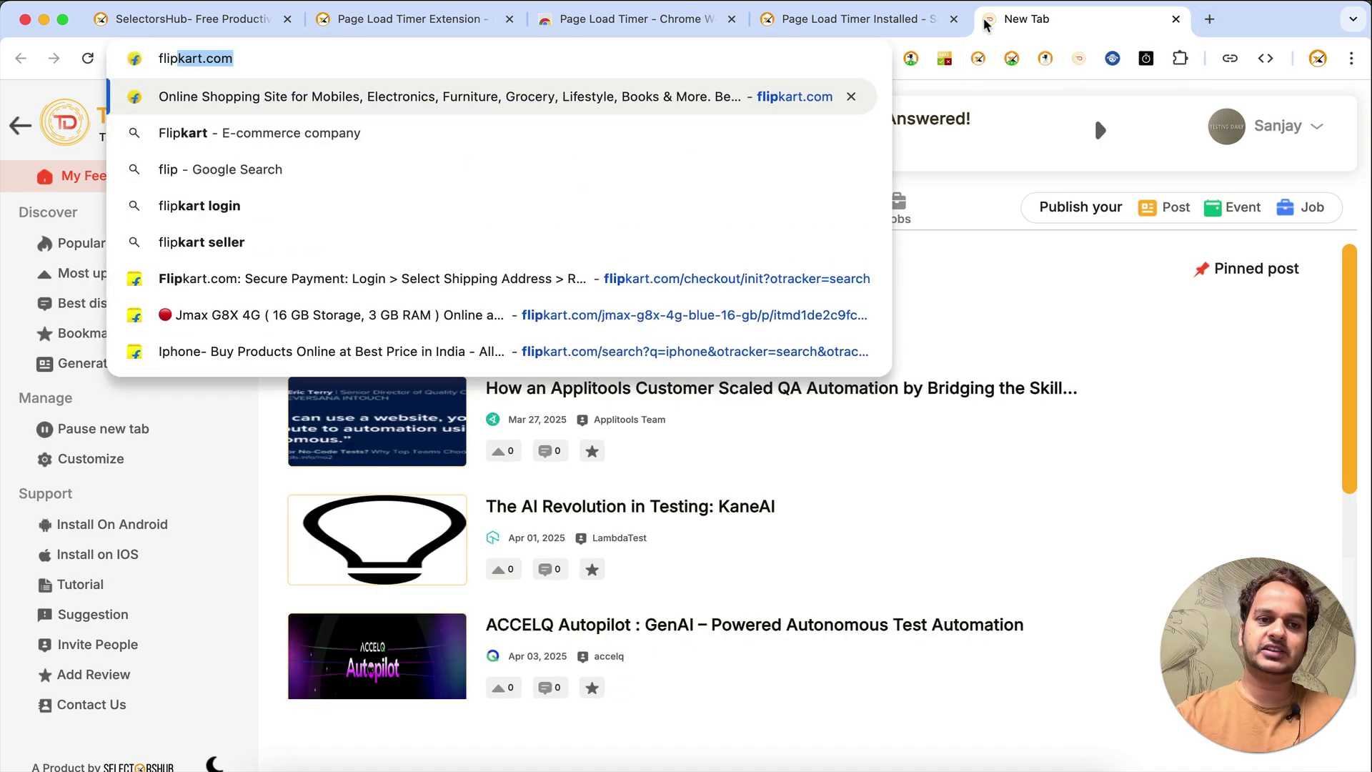
{"action": "key", "text": "Return"}
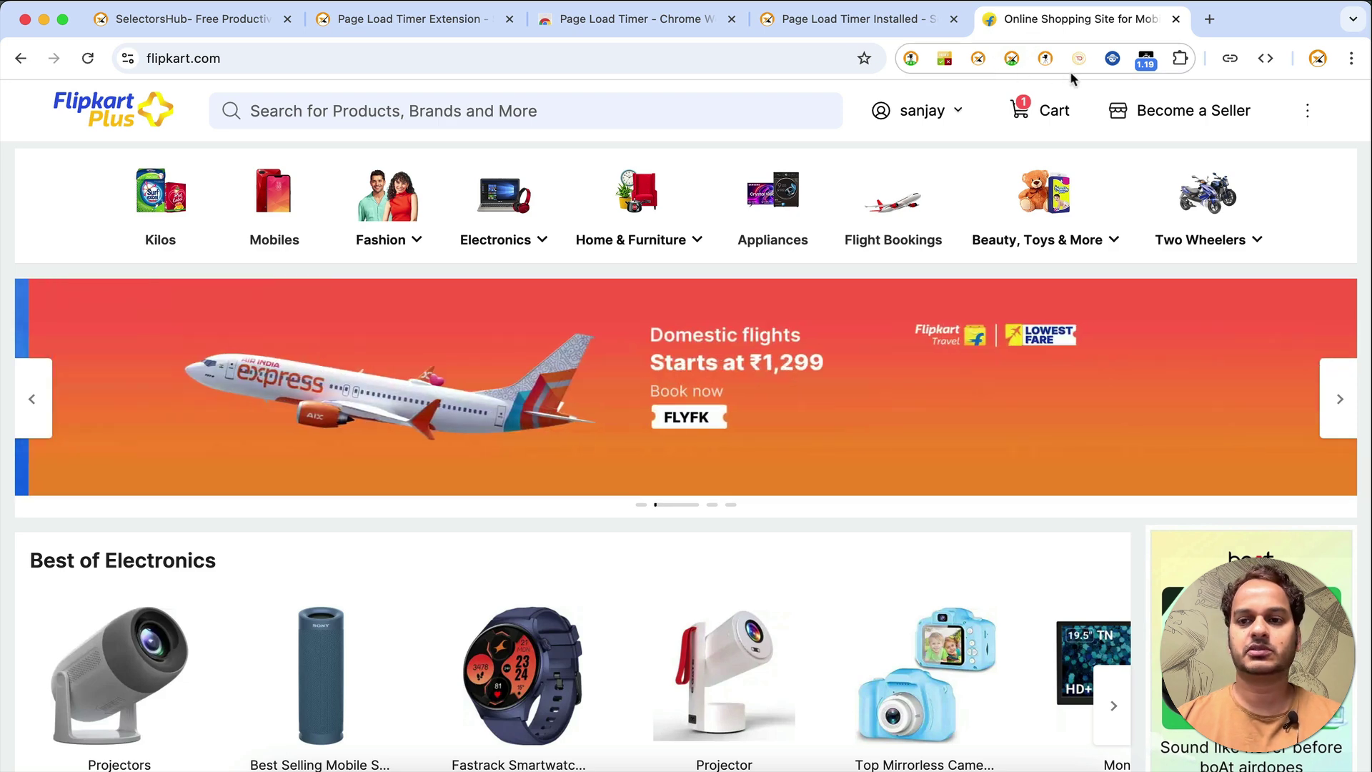
{"action": "left_click", "coordinate": [1152, 66]}
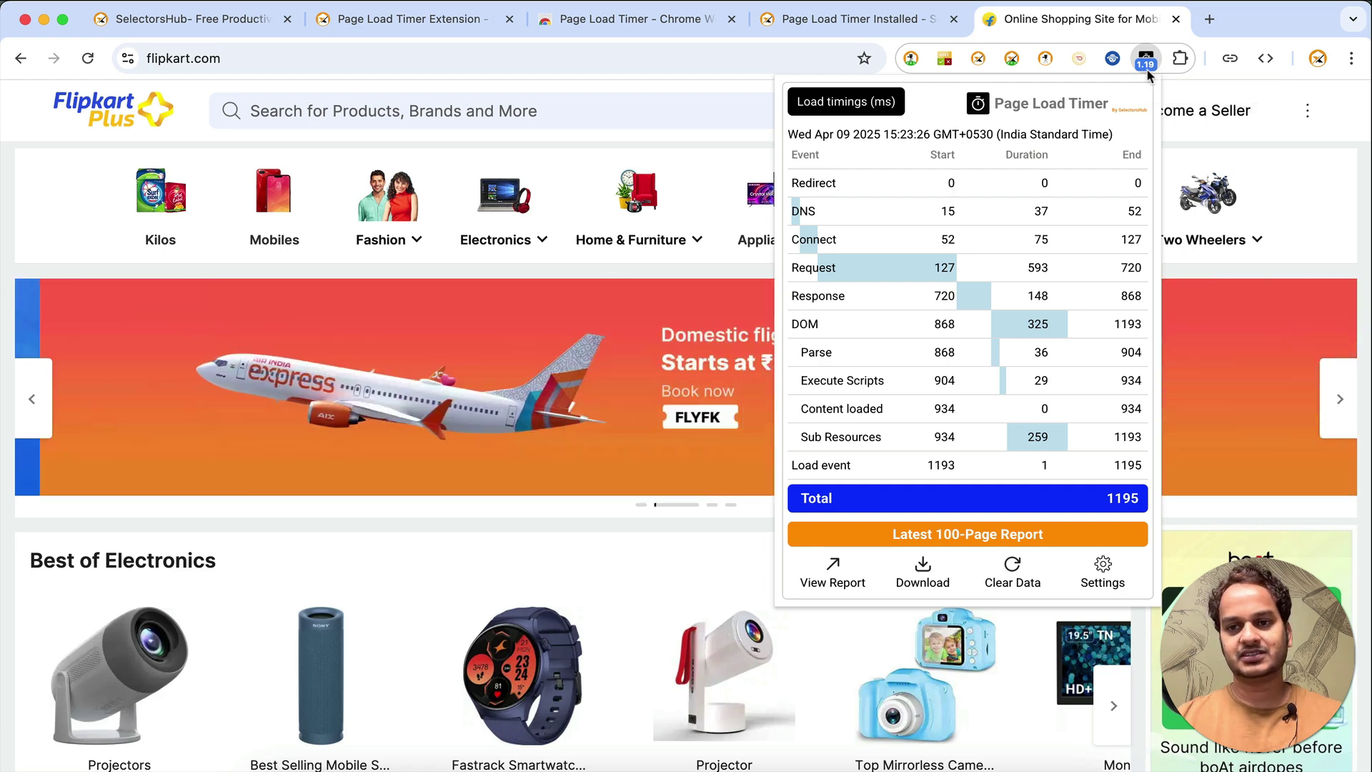
Open google.com and selectorshub.com in two new tabs.
{"action": "left_click", "coordinate": [1146, 63]}
{"action": "left_click", "coordinate": [1209, 20]}
{"action": "type", "text": "goo"}
{"action": "key", "text": "Return"}
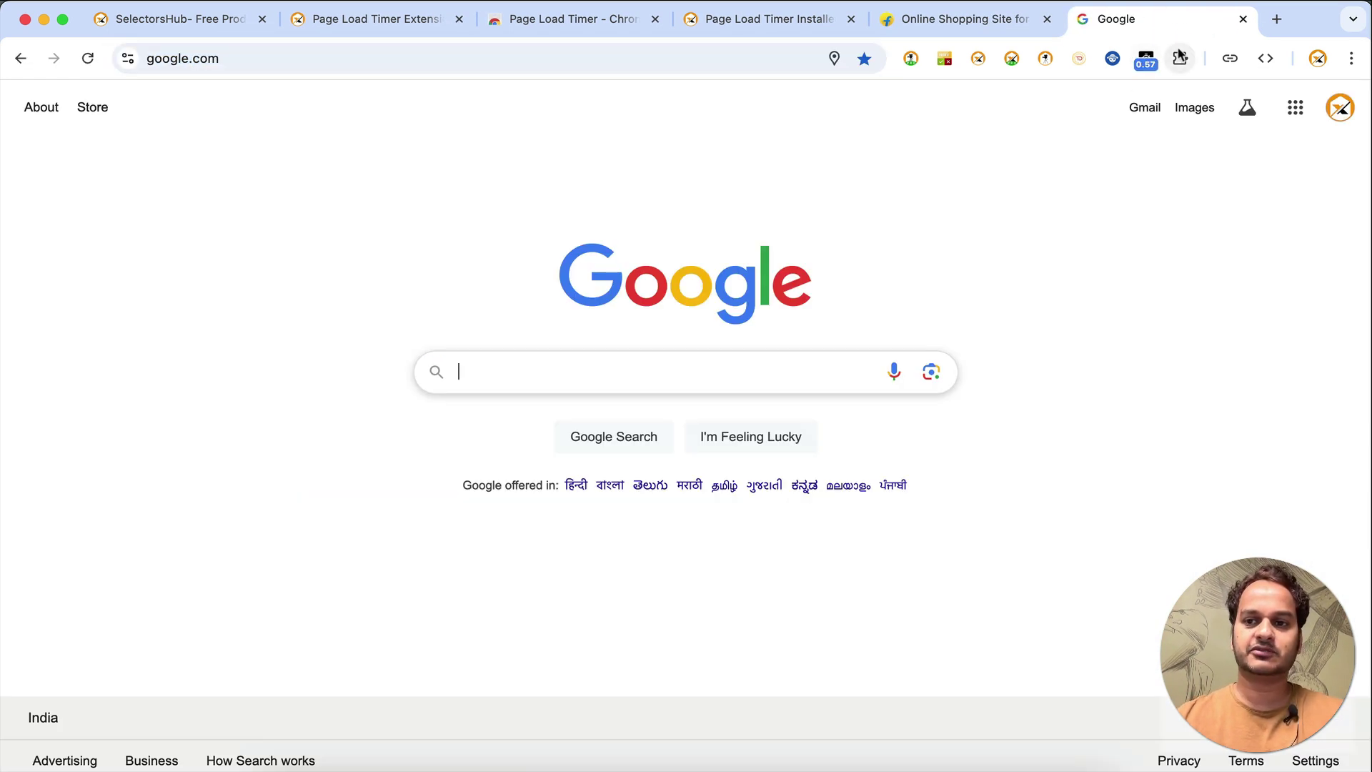
{"action": "left_click", "coordinate": [1278, 19]}
{"action": "type", "text": "sele"}
{"action": "key", "text": "Return"}
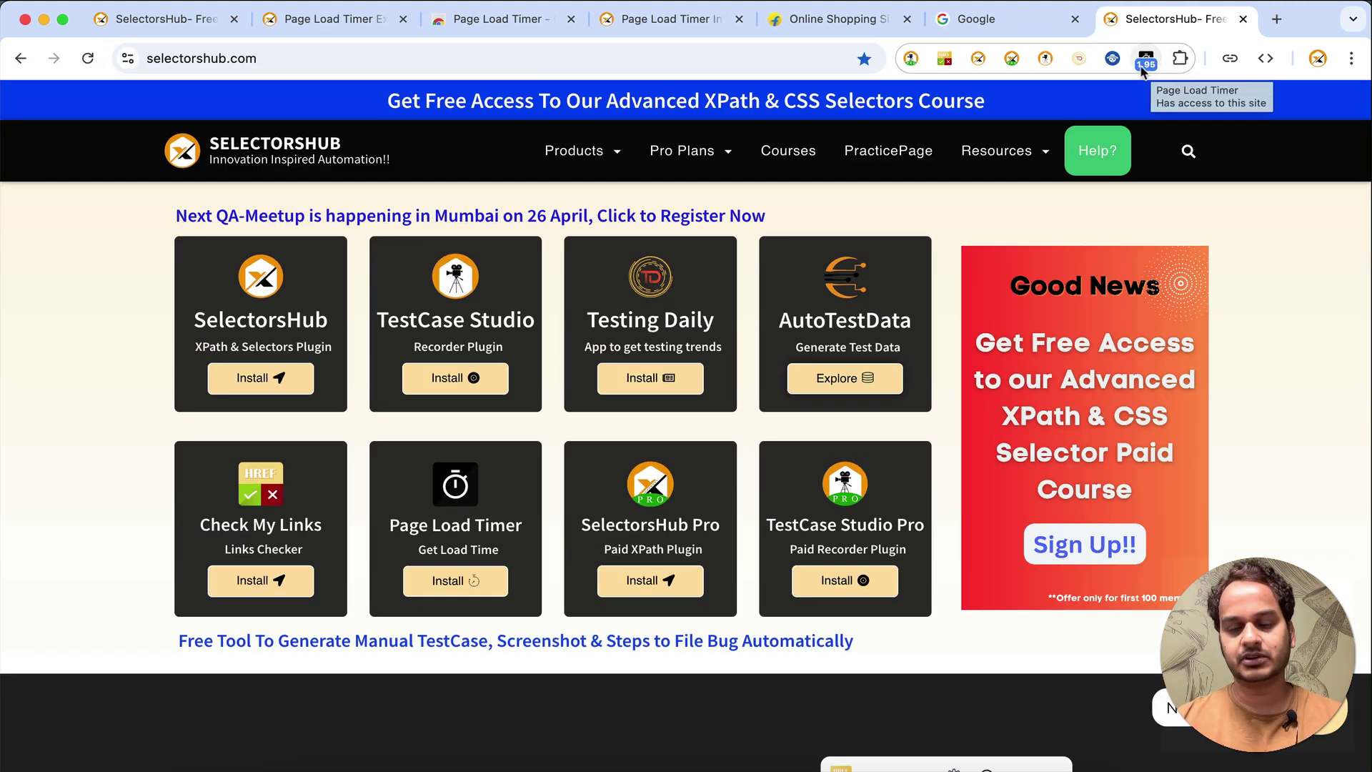
Open the Page Load Timer report from the Flipkart tab, listing four visited URLs.
{"action": "key", "text": "ctrl+shift+Tab"}
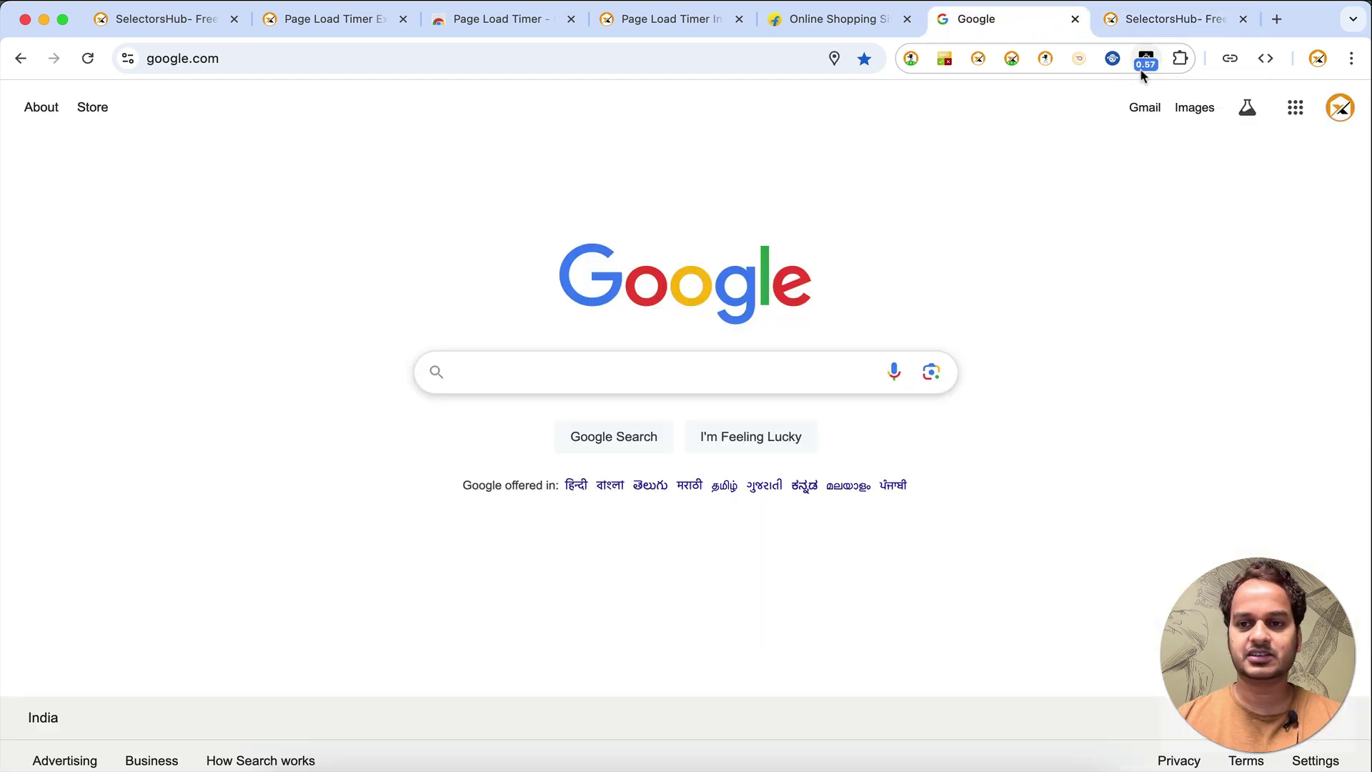
{"action": "left_click", "coordinate": [872, 21]}
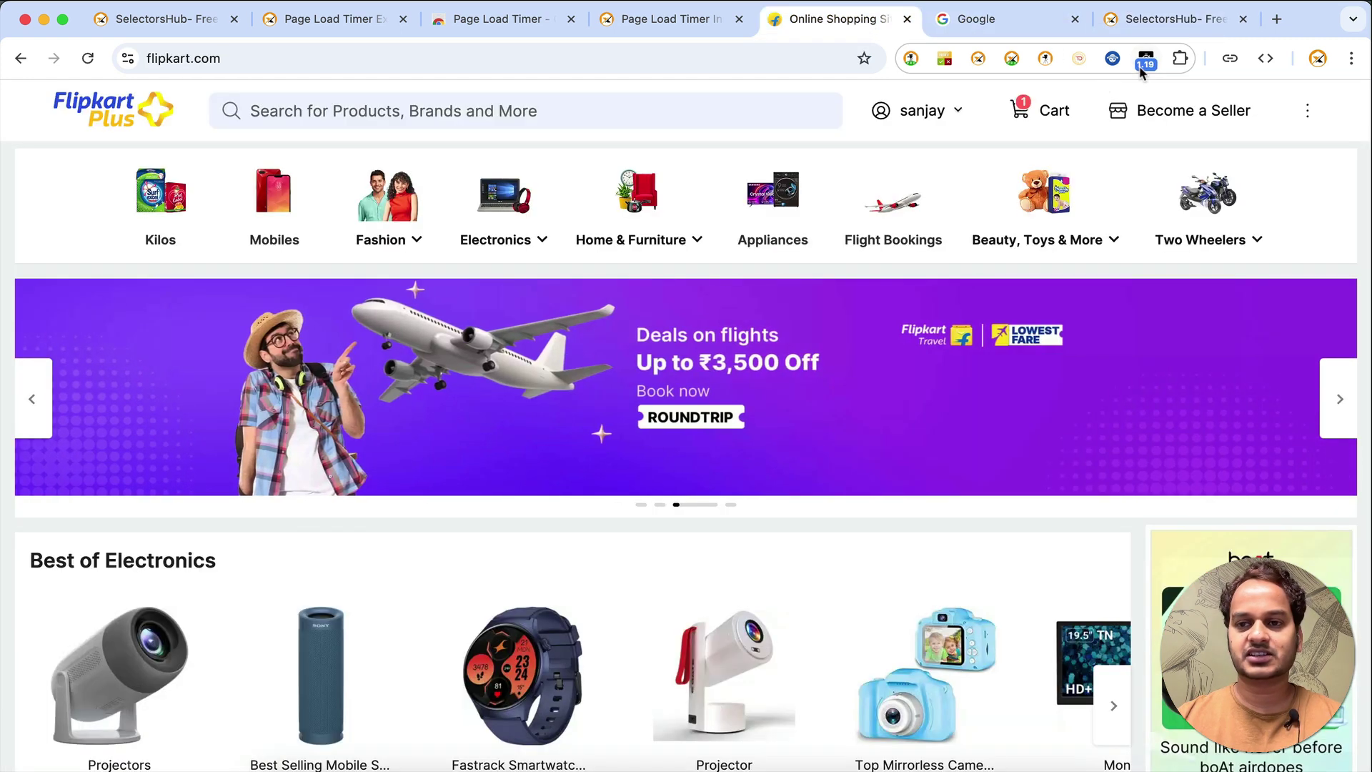
{"action": "left_click", "coordinate": [1146, 62]}
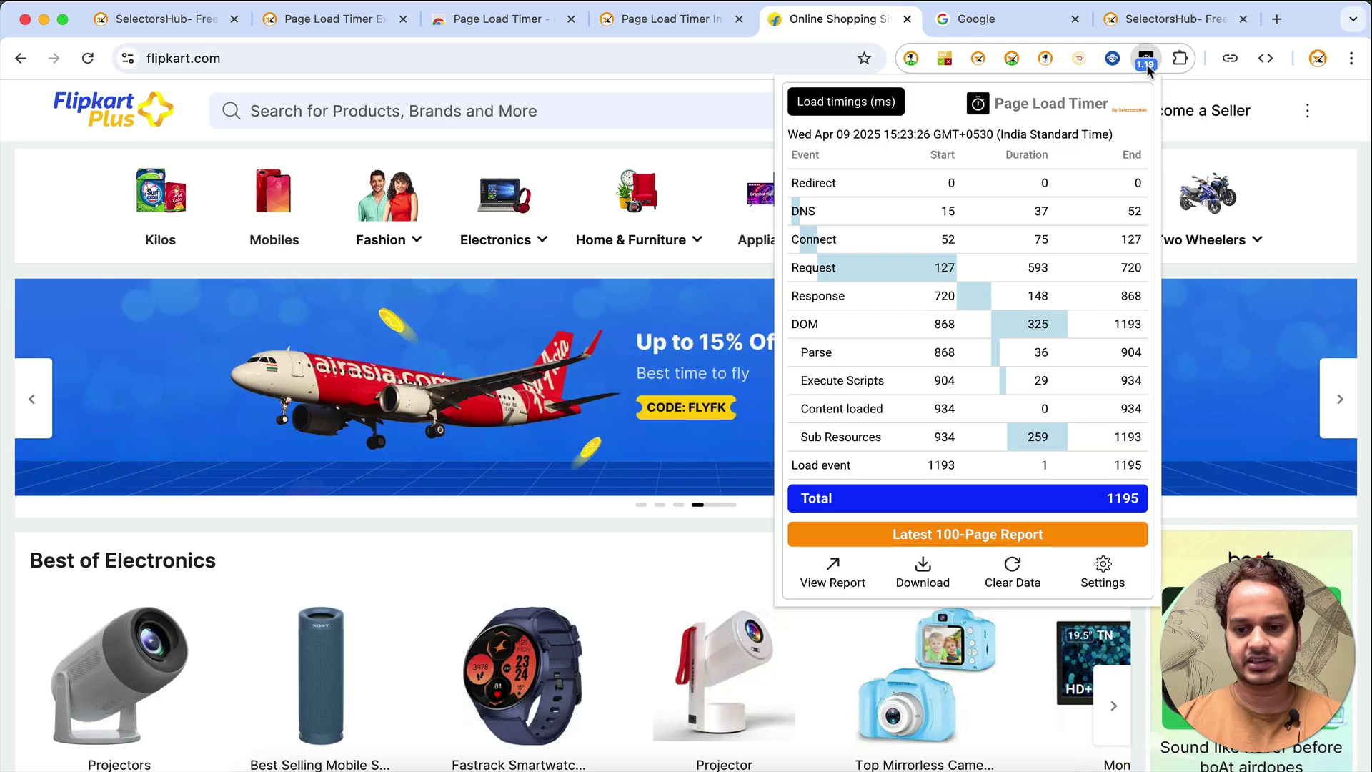
{"action": "left_click", "coordinate": [834, 576]}
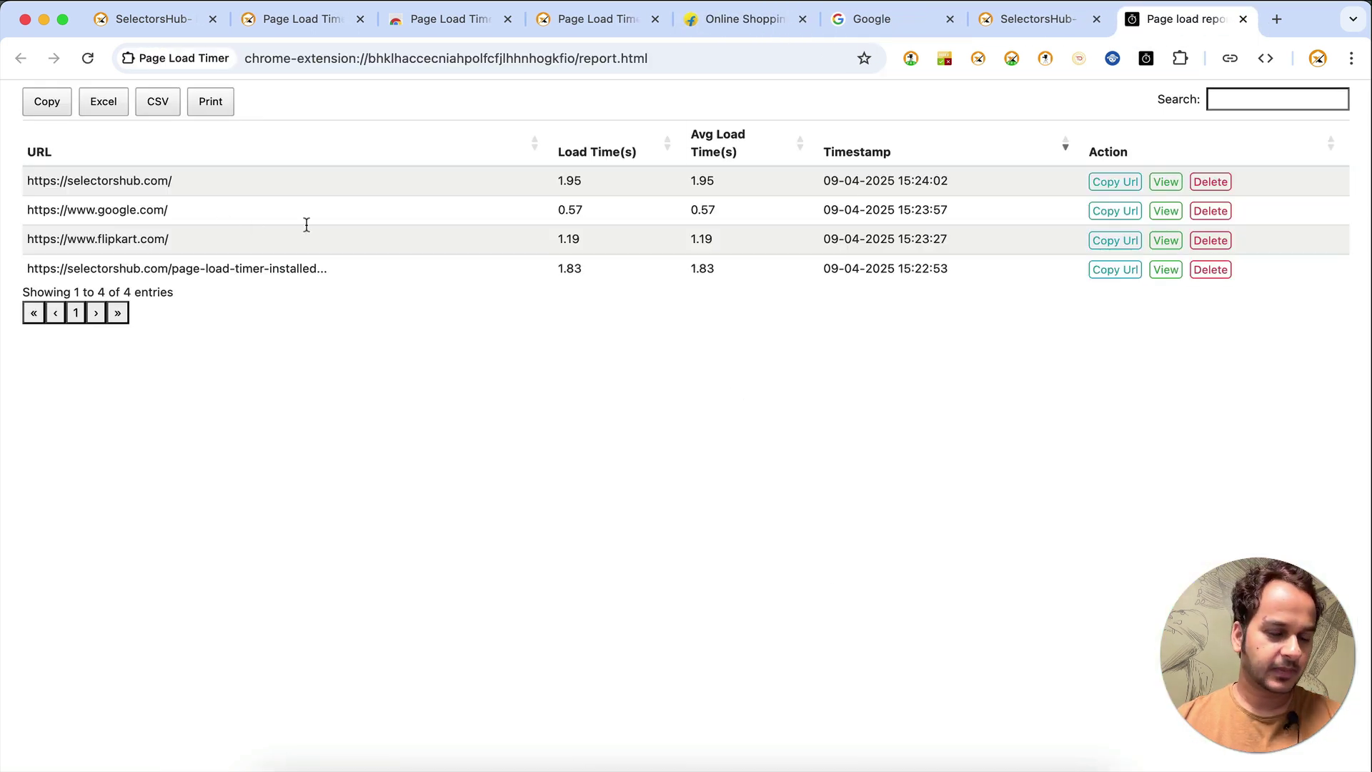
{"action": "left_click", "coordinate": [1037, 18]}
Reload selectorshub.com and view its load timings and the full report.
{"action": "left_click", "coordinate": [735, 55]}
{"action": "key", "text": "Return"}
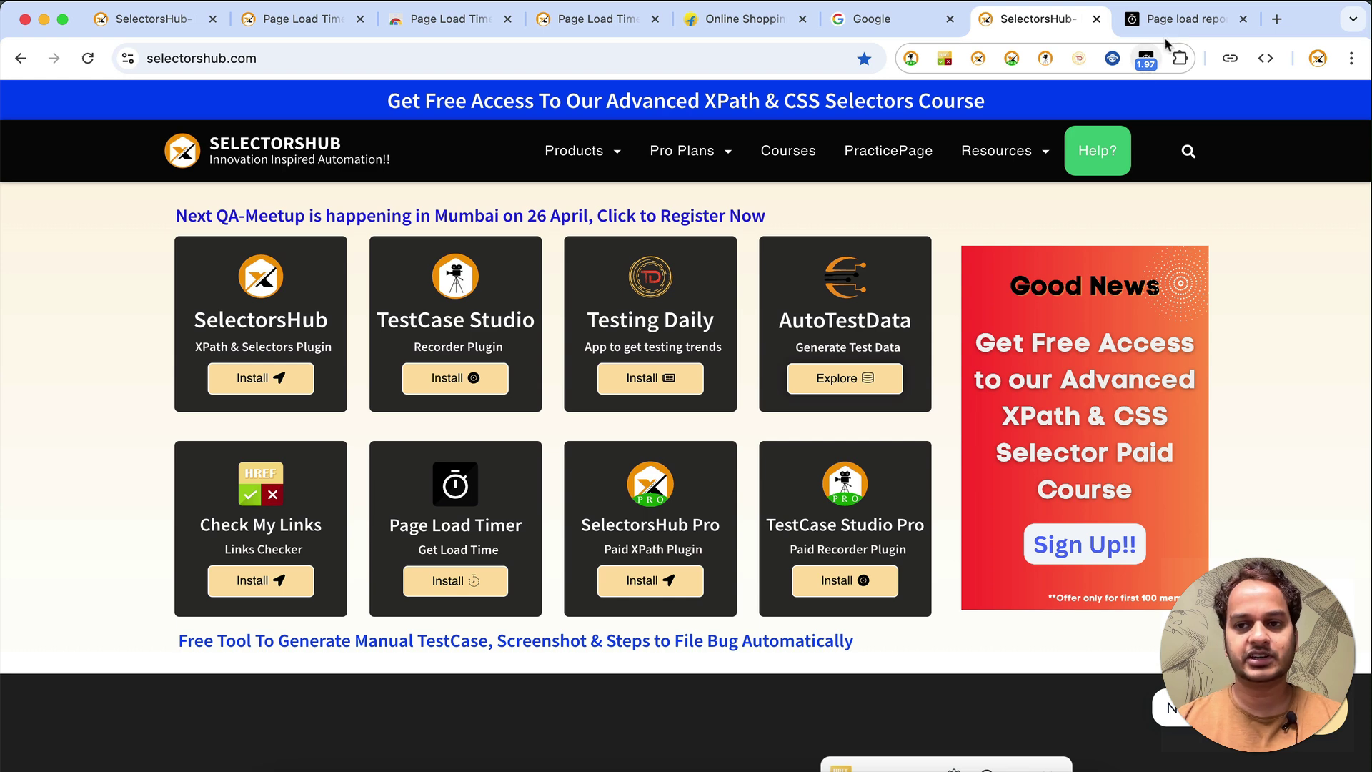
{"action": "left_click", "coordinate": [1146, 62]}
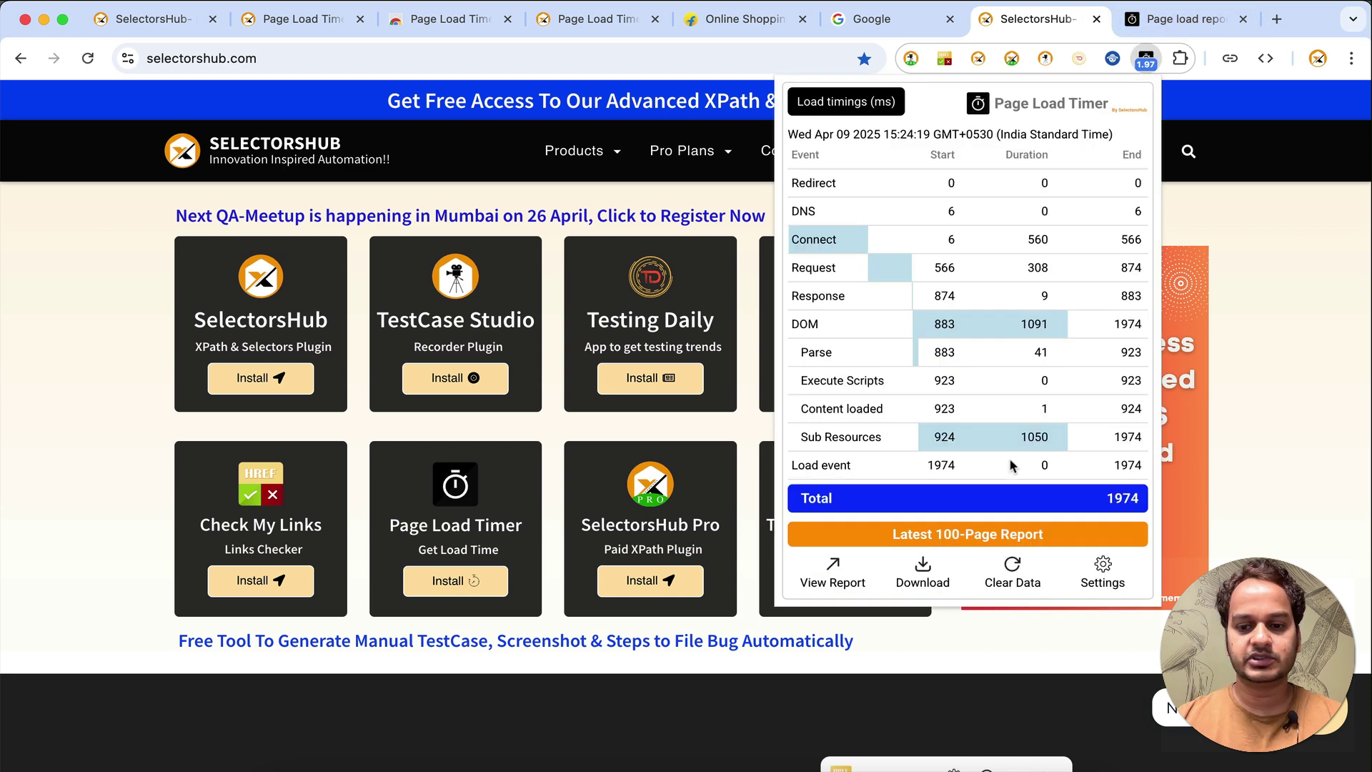
{"action": "left_click", "coordinate": [822, 576]}
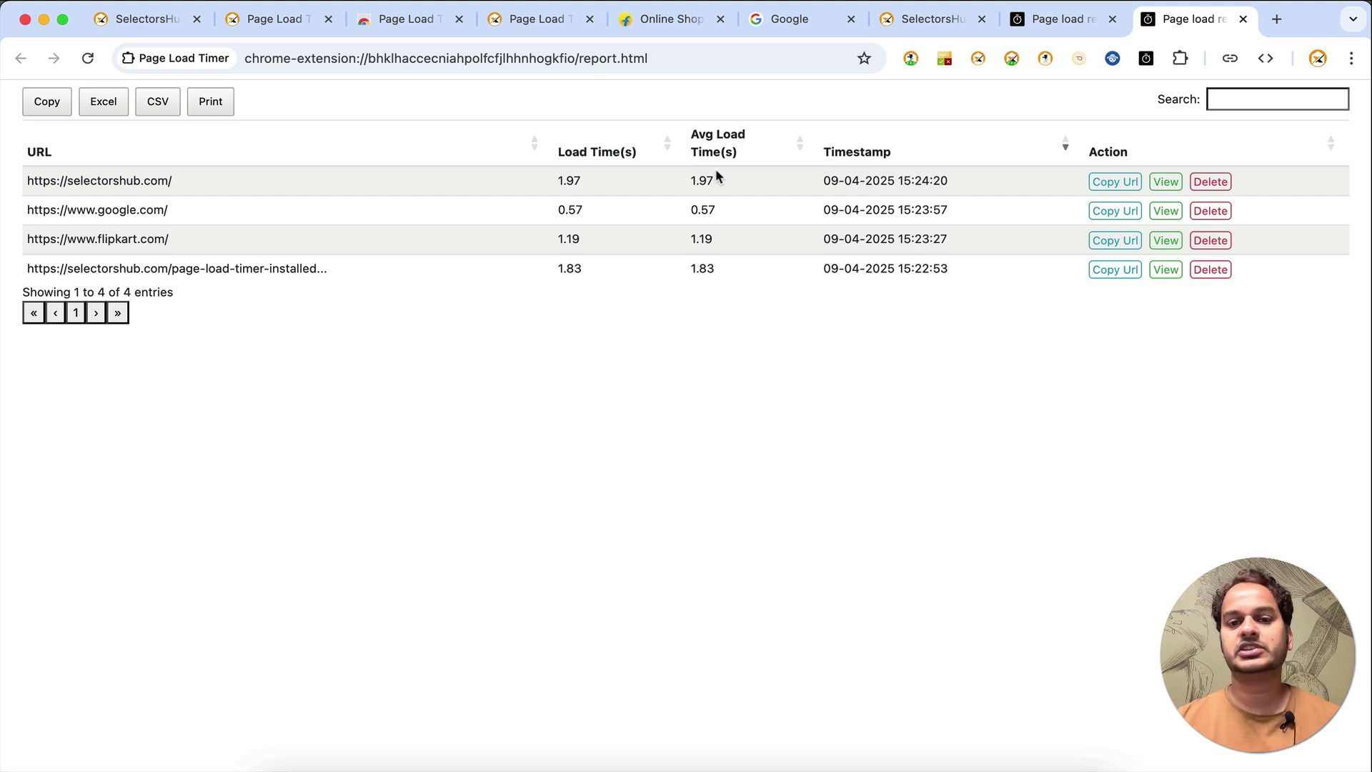
Open Page Load Timer's Settings panel on the SelectorsHub tab.
{"action": "left_click", "coordinate": [926, 20]}
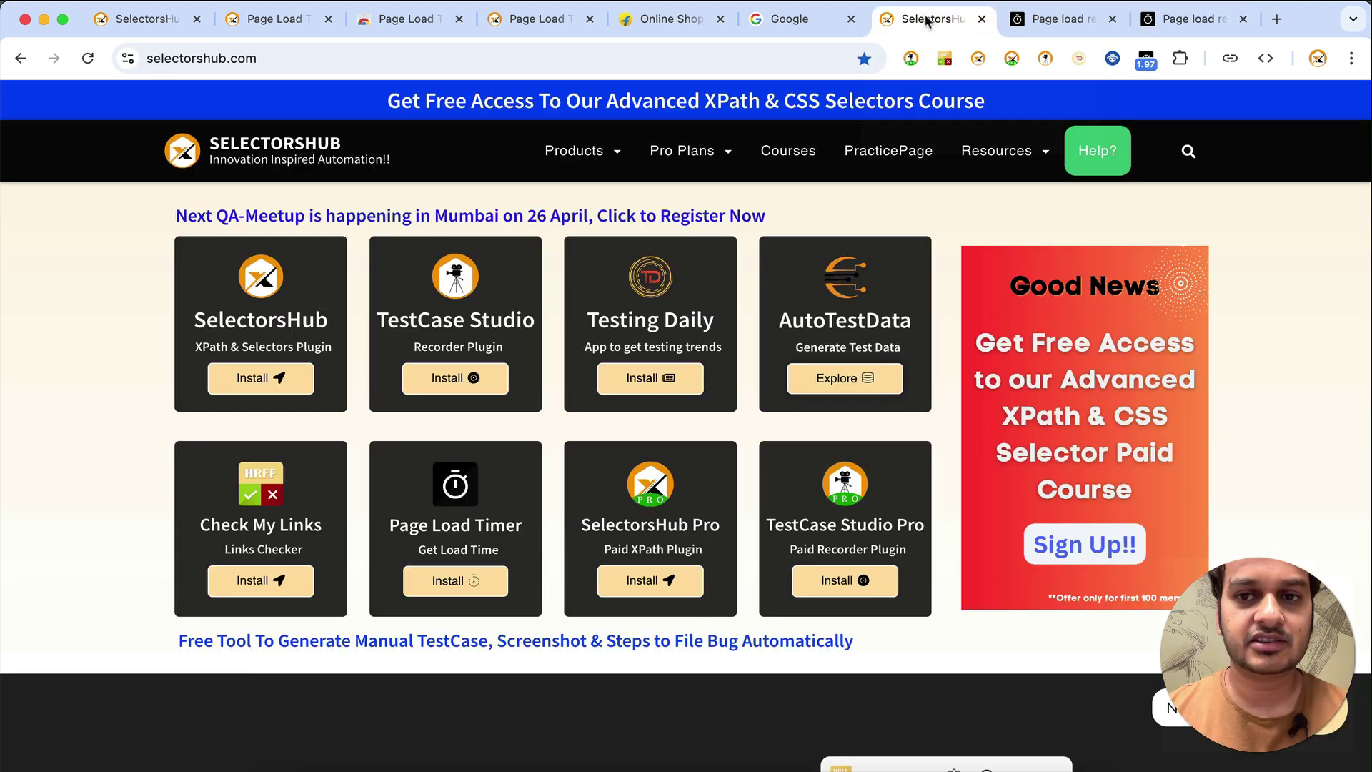
{"action": "left_click", "coordinate": [1151, 65]}
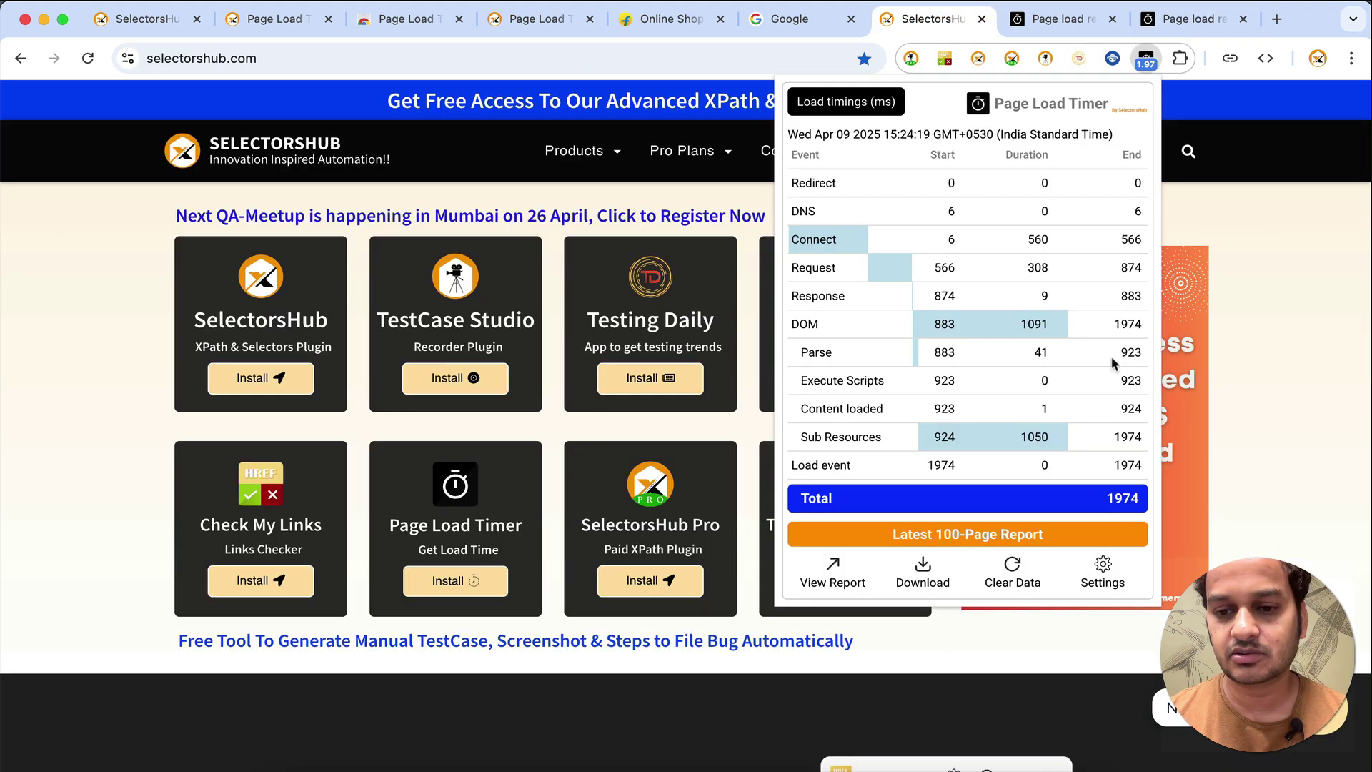
{"action": "left_click", "coordinate": [1101, 576]}
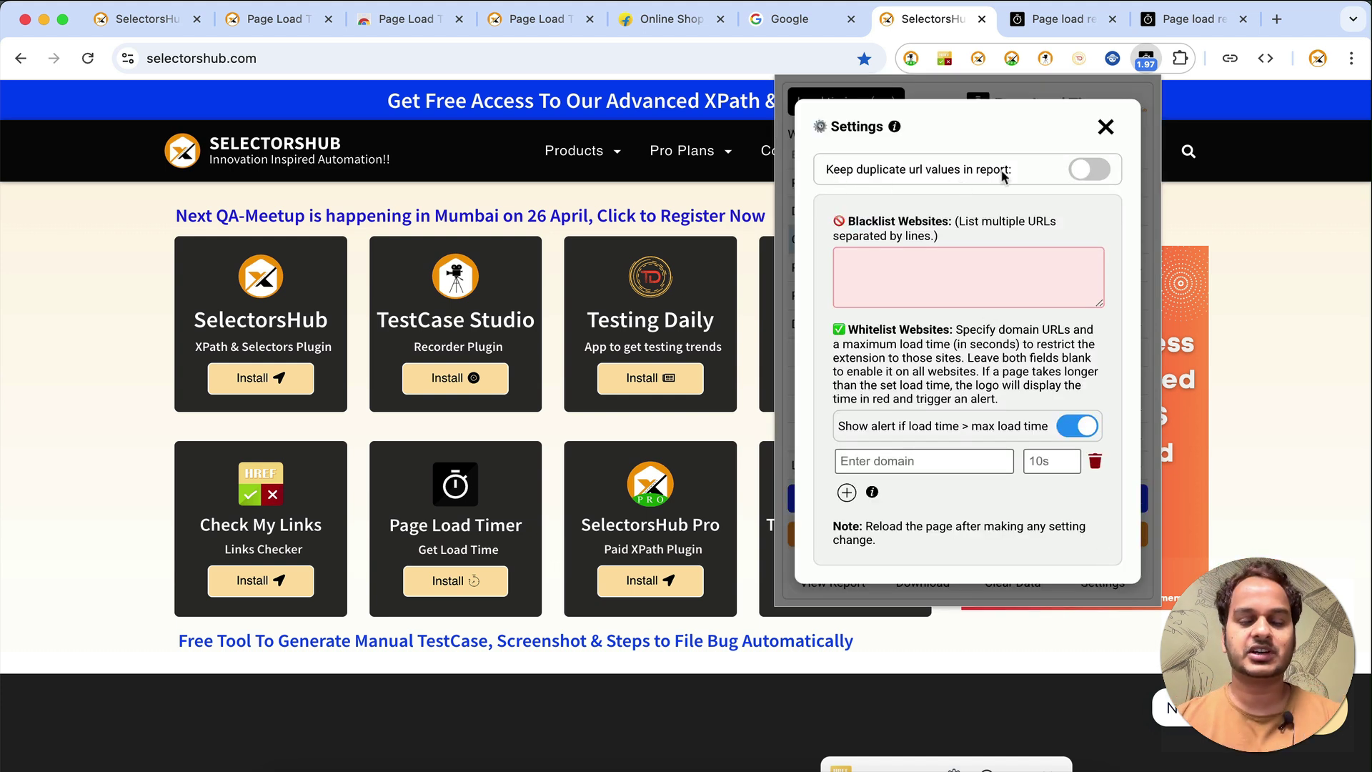
Enable 'Keep duplicate url values in report', reload SelectorsHub, and check the report's repeated entries.
{"action": "left_click", "coordinate": [1099, 169]}
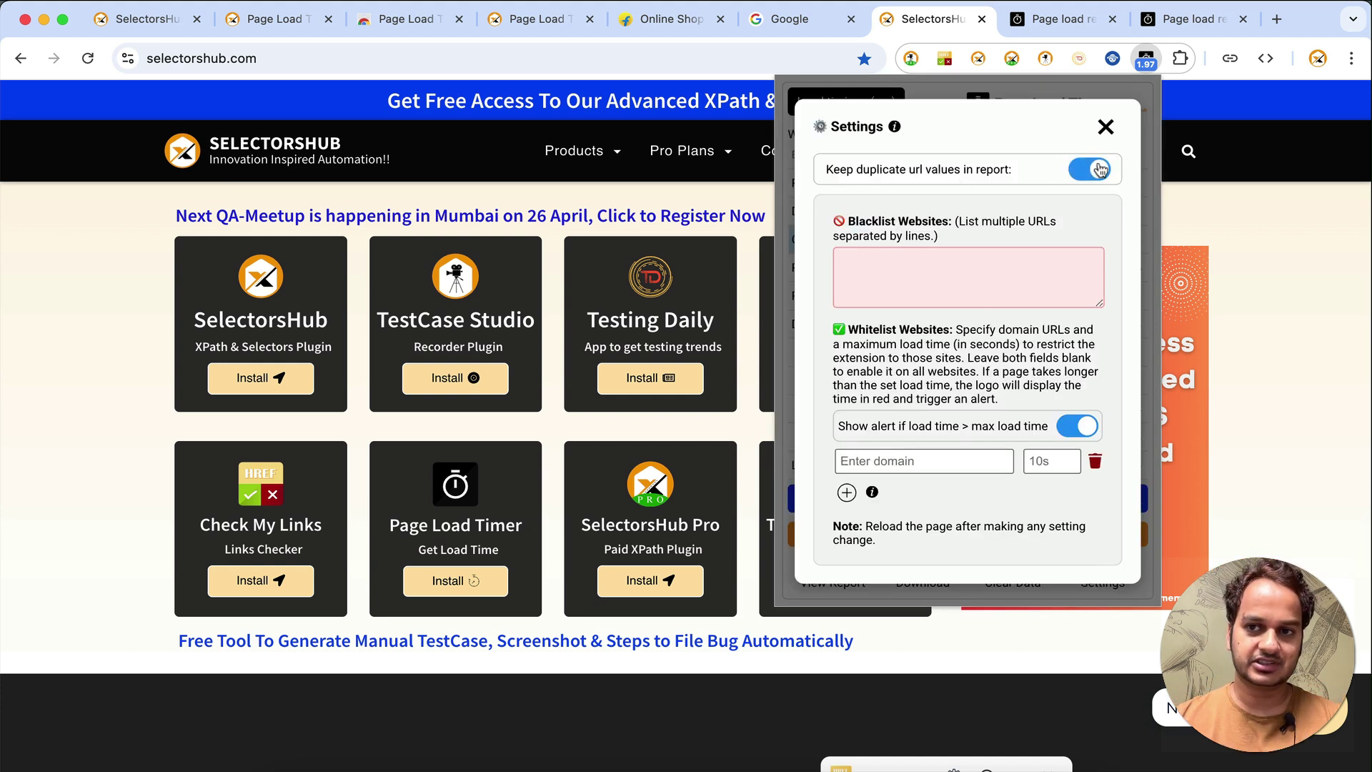
{"action": "left_click", "coordinate": [1279, 198]}
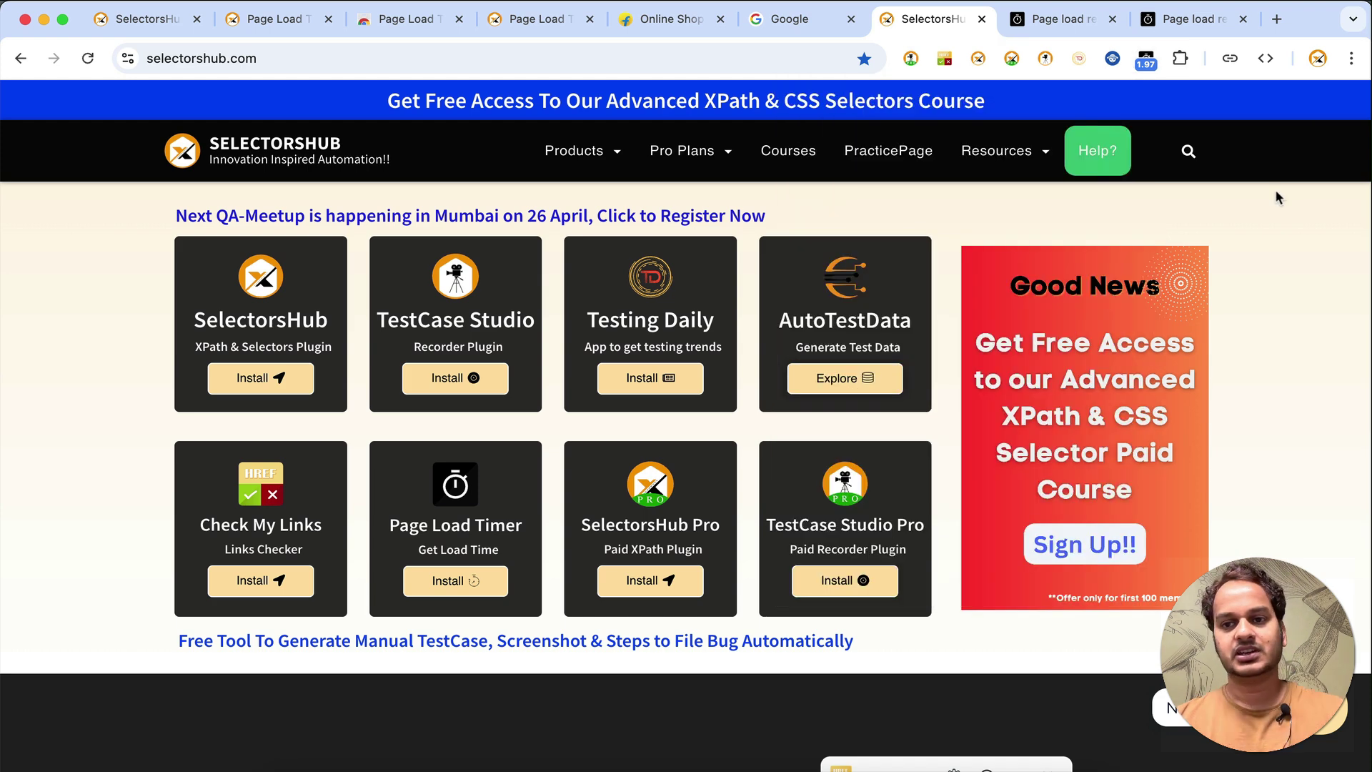
{"action": "key", "text": "super+r"}
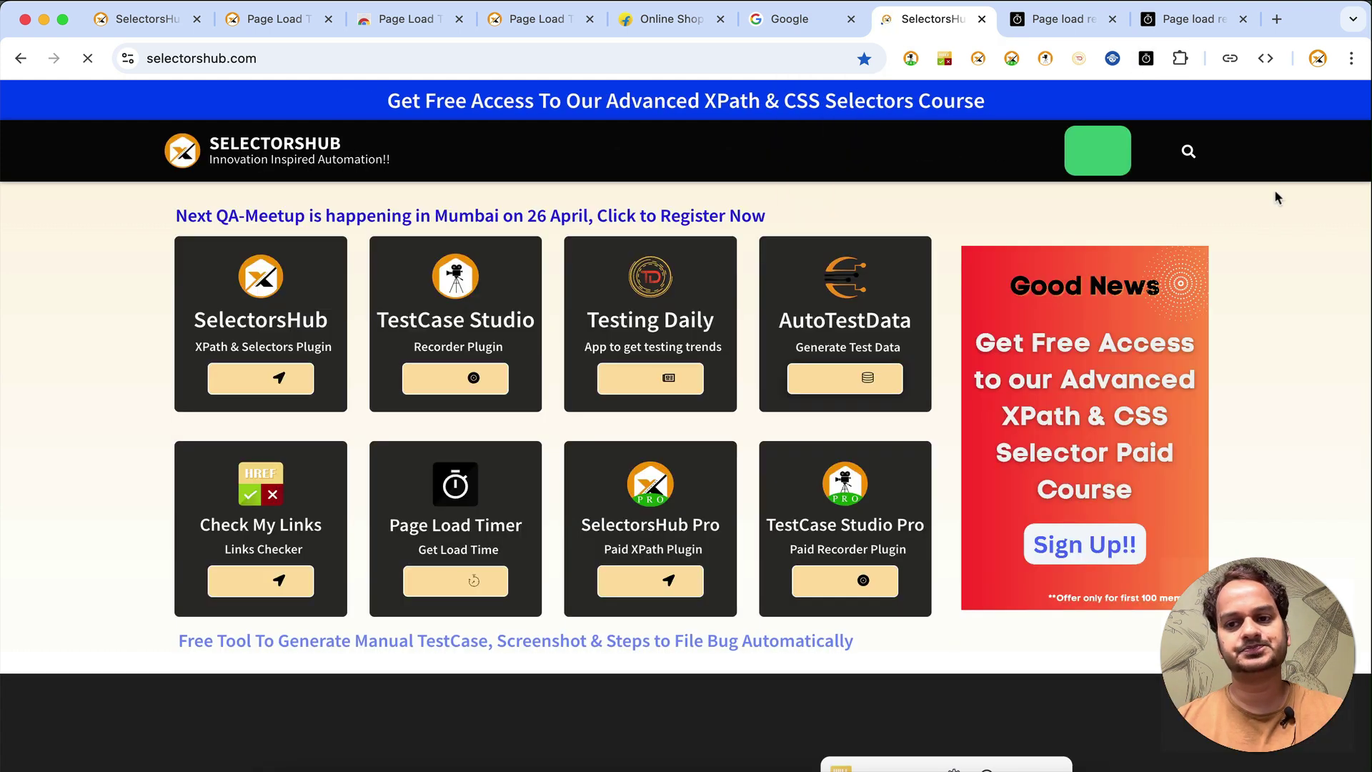
{"action": "left_click", "coordinate": [1148, 63]}
{"action": "left_click", "coordinate": [832, 574]}
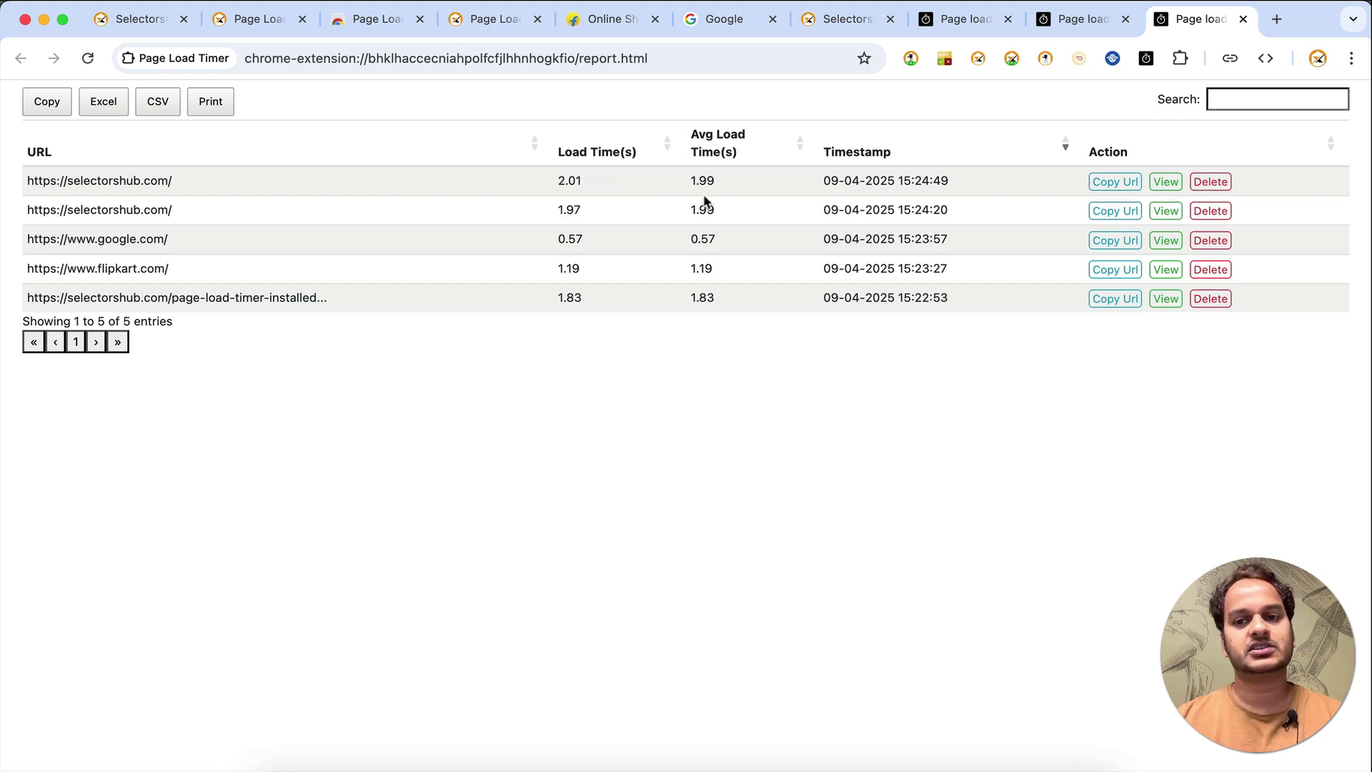
{"action": "left_click", "coordinate": [833, 22]}
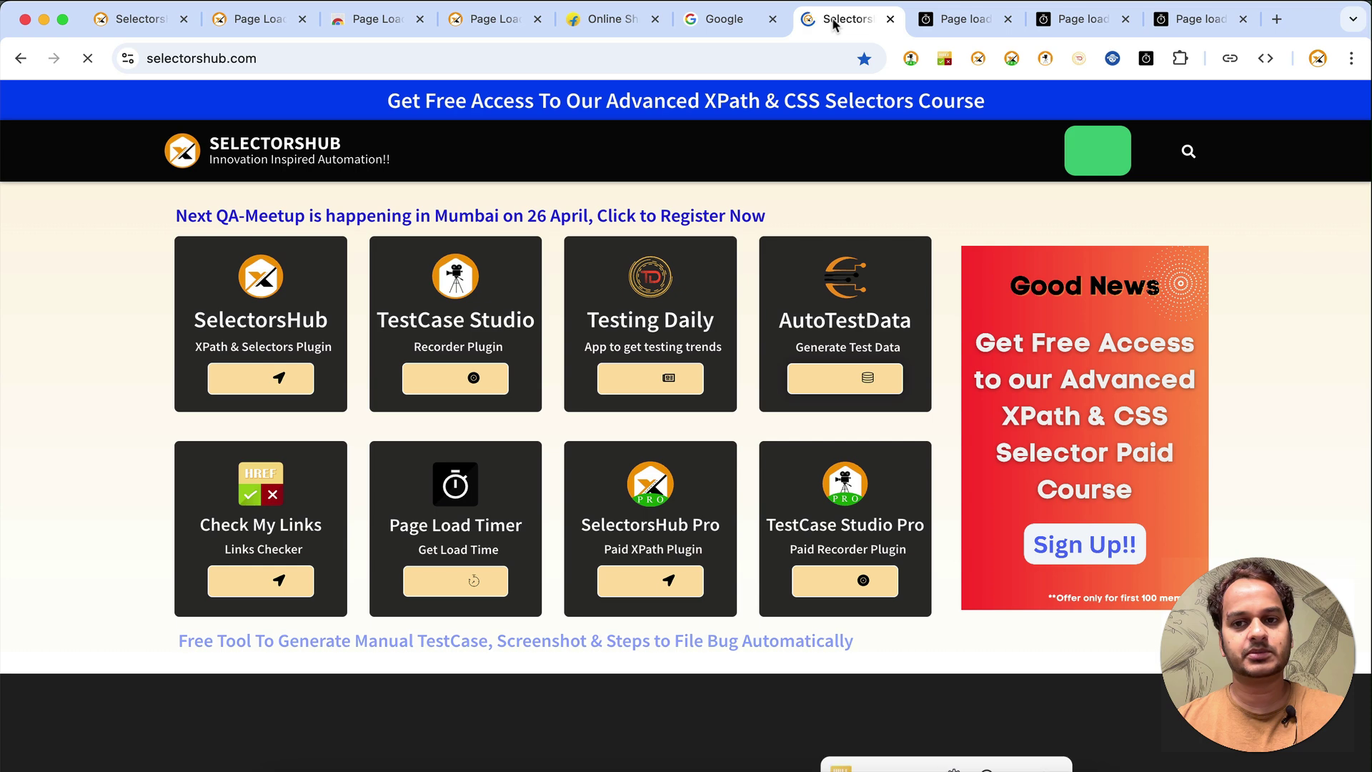
{"action": "left_click", "coordinate": [976, 22]}
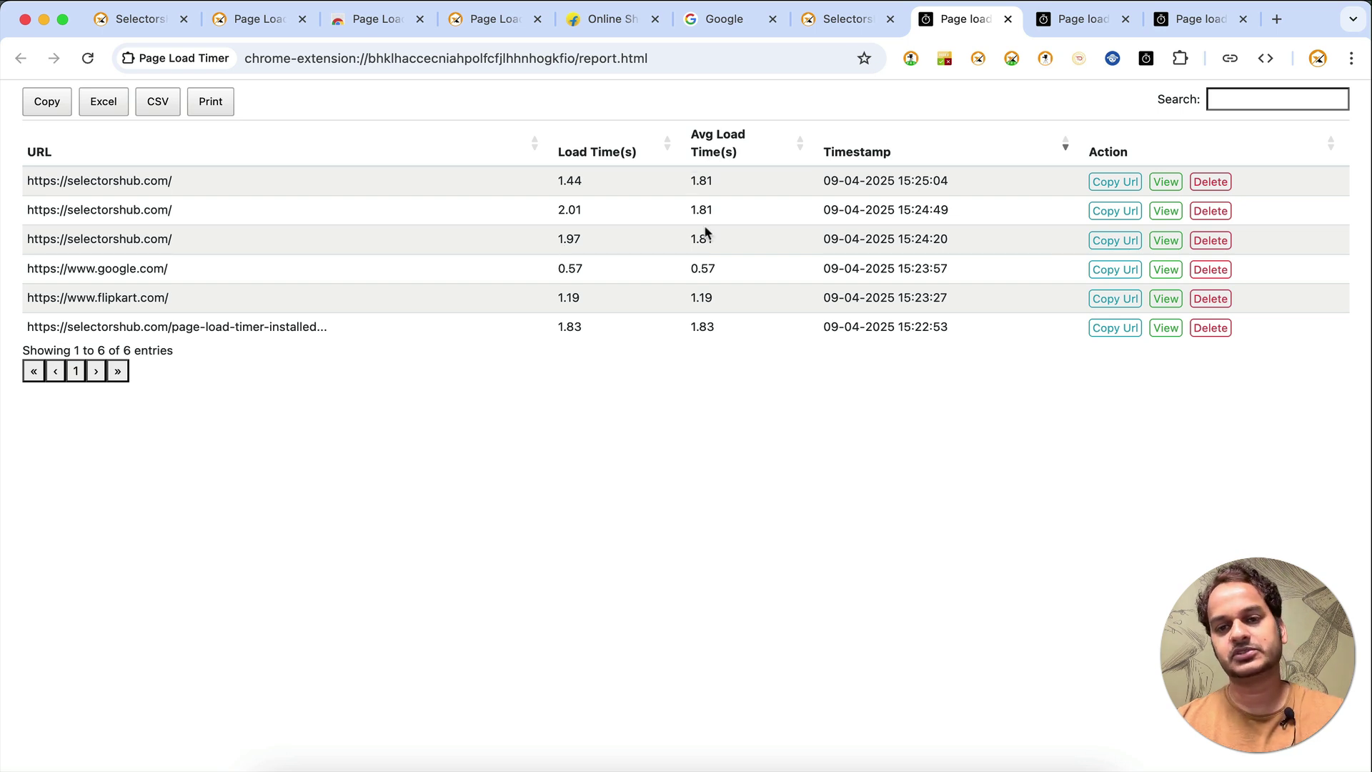
Close both extra report tabs and reopen Page Load Timer Settings on SelectorsHub.
{"action": "left_click", "coordinate": [1125, 20]}
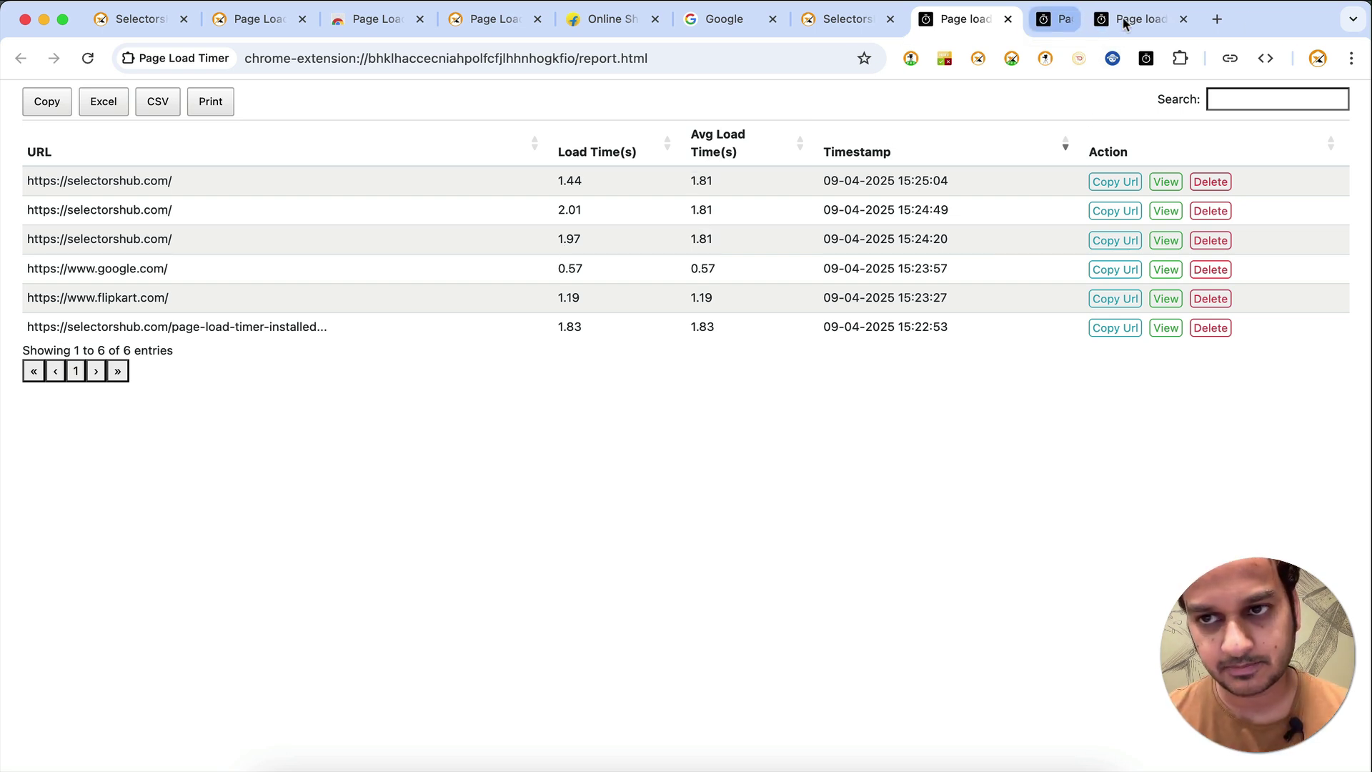
{"action": "left_click", "coordinate": [1126, 20]}
{"action": "left_click", "coordinate": [951, 21]}
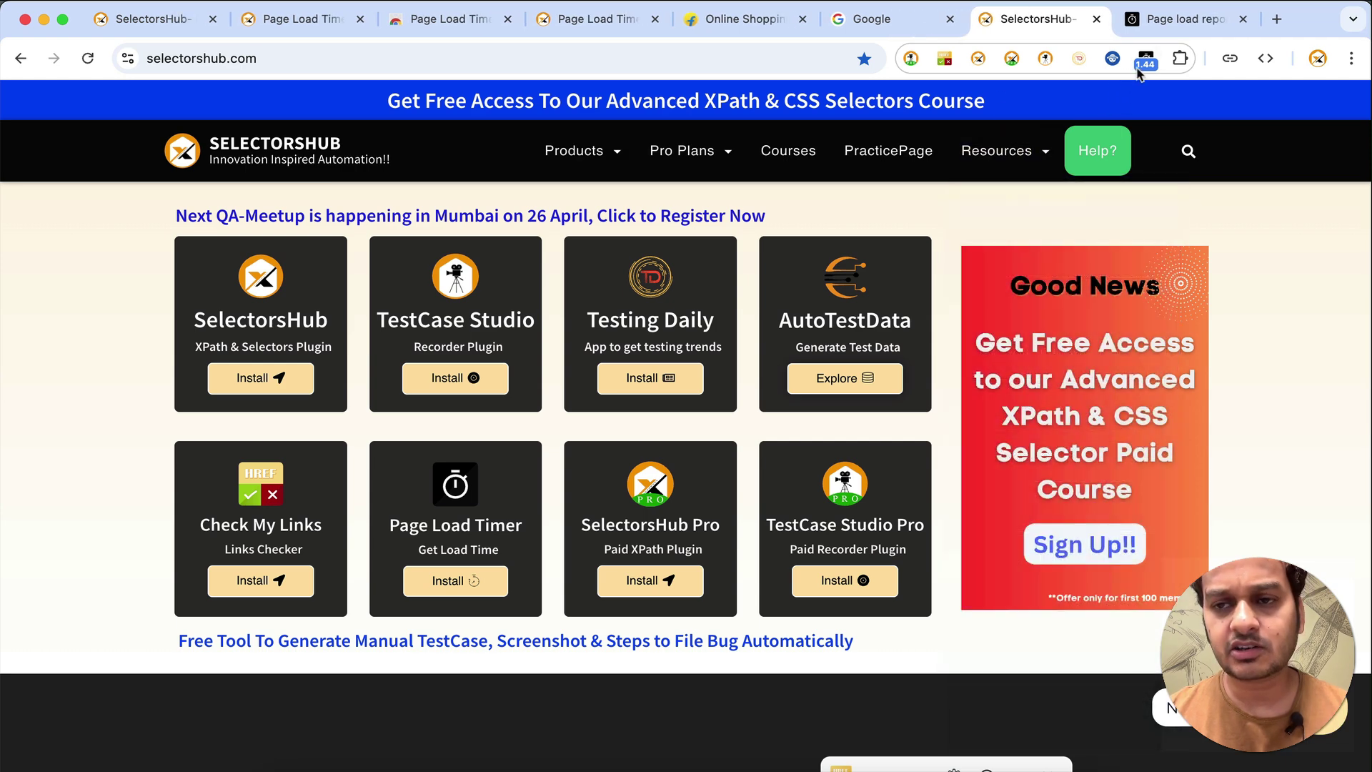
{"action": "left_click", "coordinate": [1142, 63]}
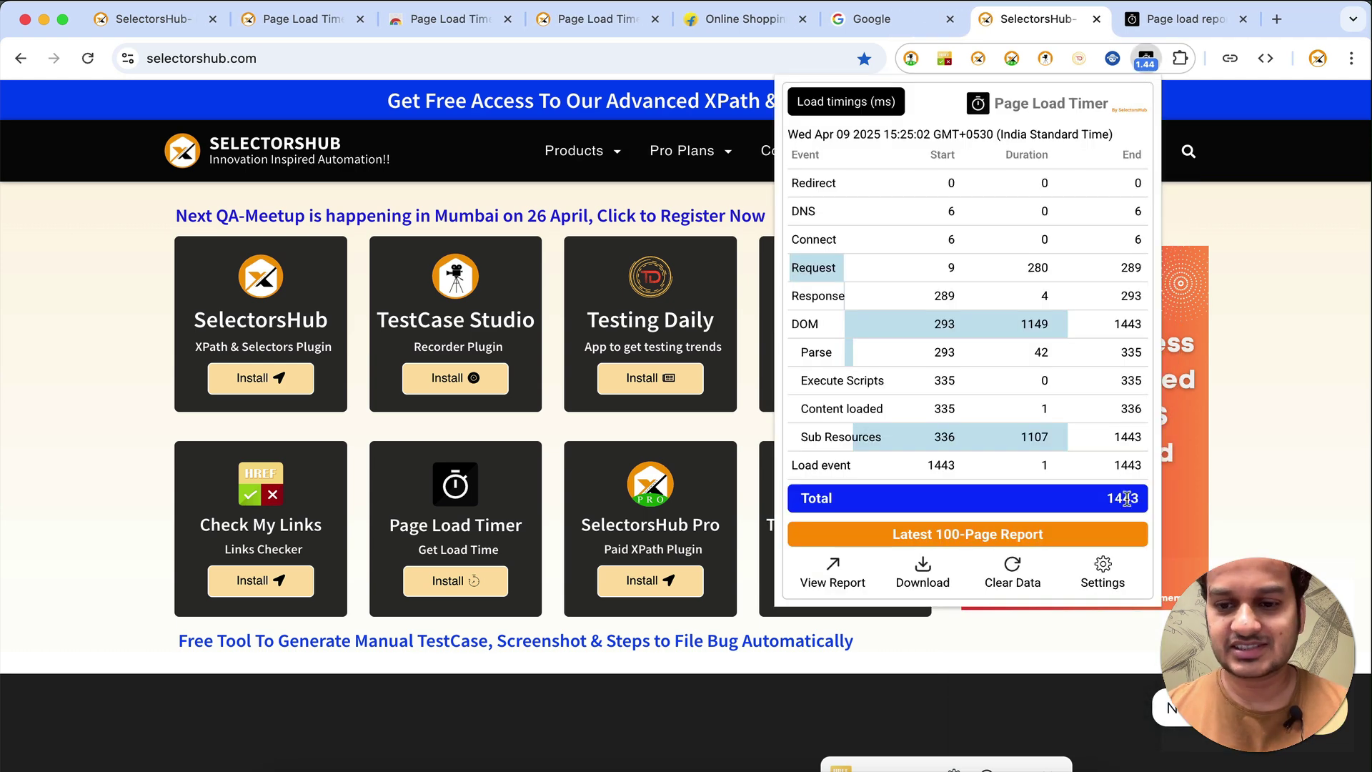
{"action": "left_click", "coordinate": [1102, 569]}
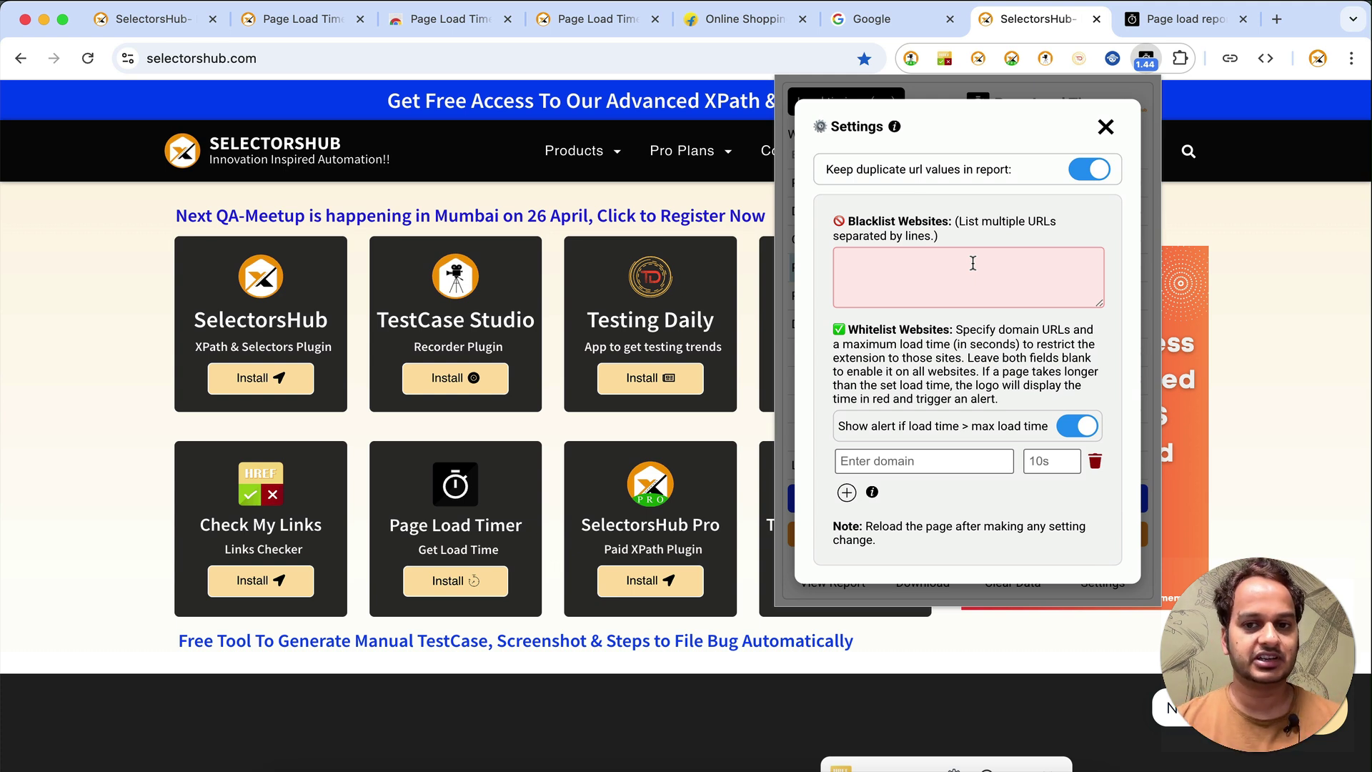
Add google.com to the Page Load Timer blacklist, then start a new tab.
{"action": "left_click", "coordinate": [936, 270]}
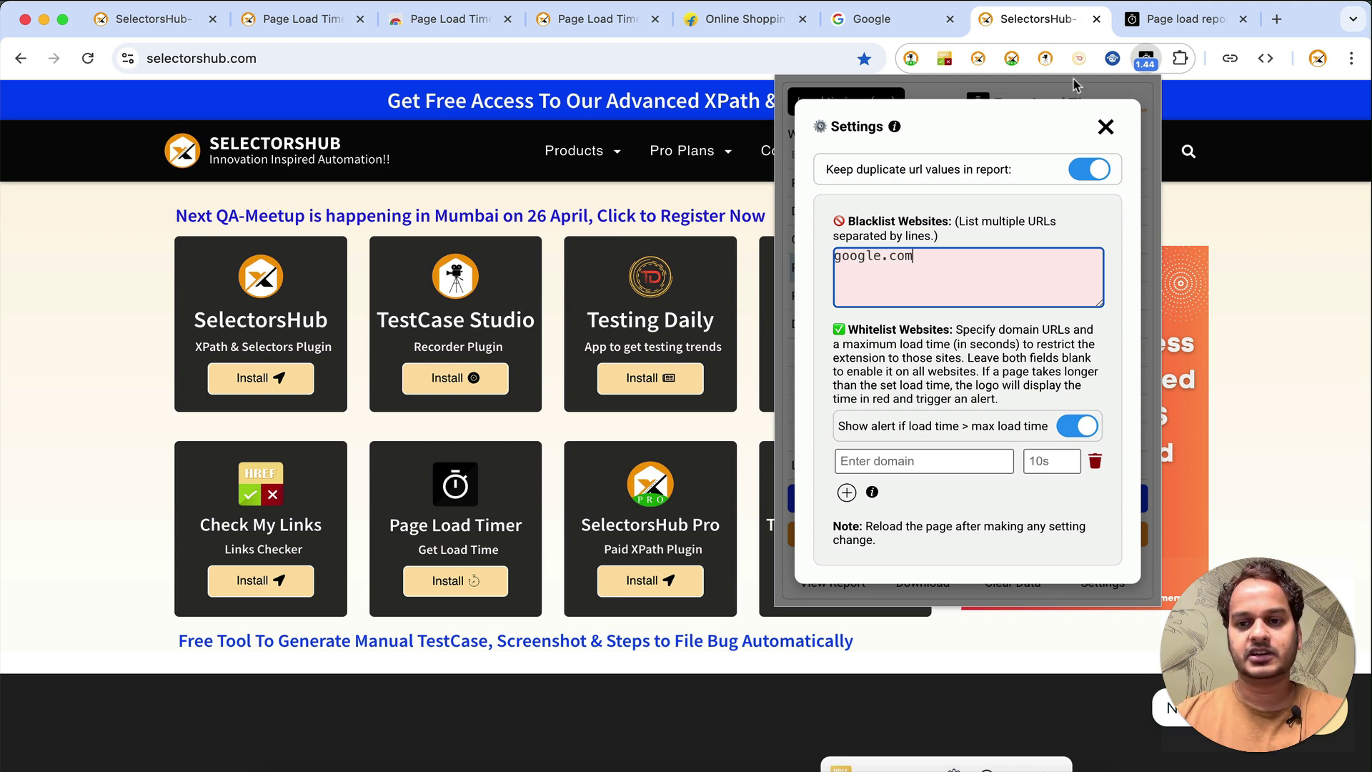
{"action": "left_click", "coordinate": [1106, 127]}
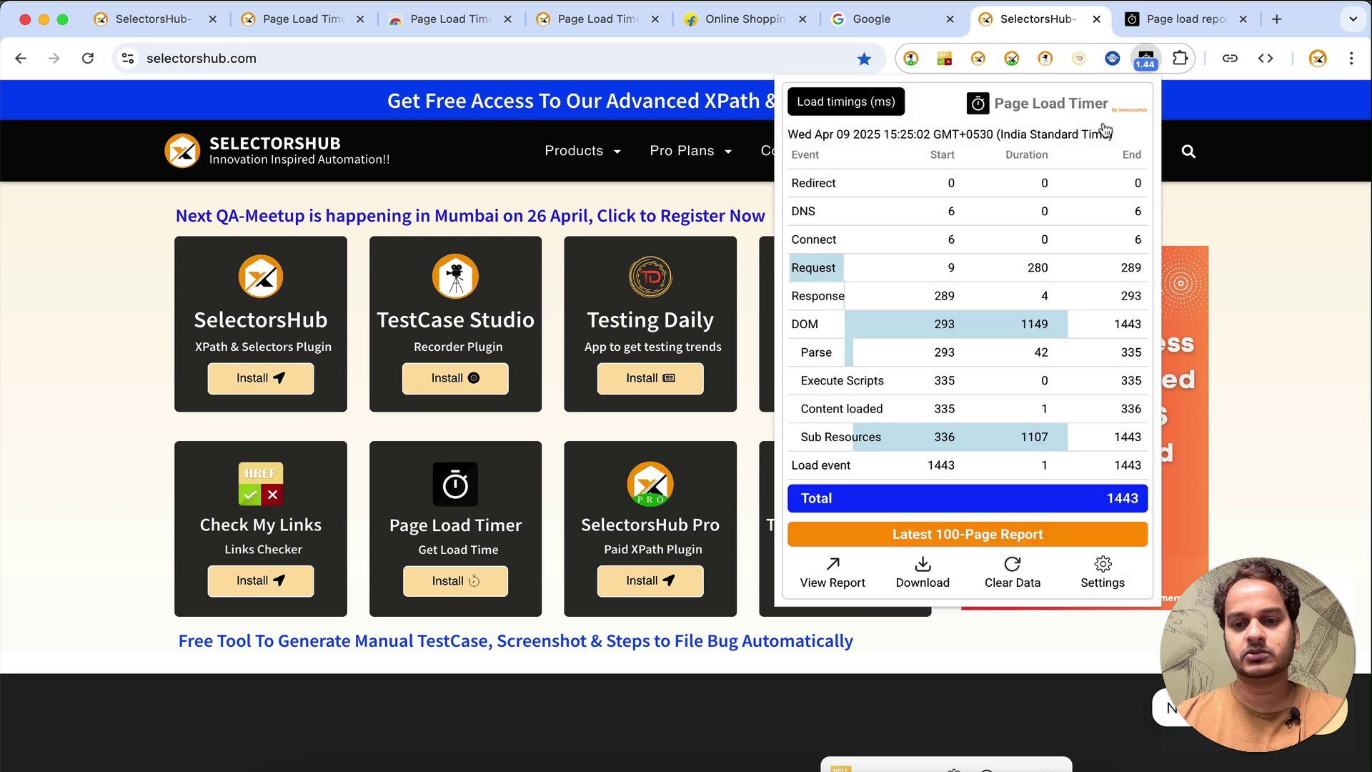
{"action": "left_click", "coordinate": [1148, 63]}
{"action": "left_click", "coordinate": [1277, 20]}
Load google.com and add flipkart.com on a new blacklist line below google.com.
{"action": "type", "text": "goo"}
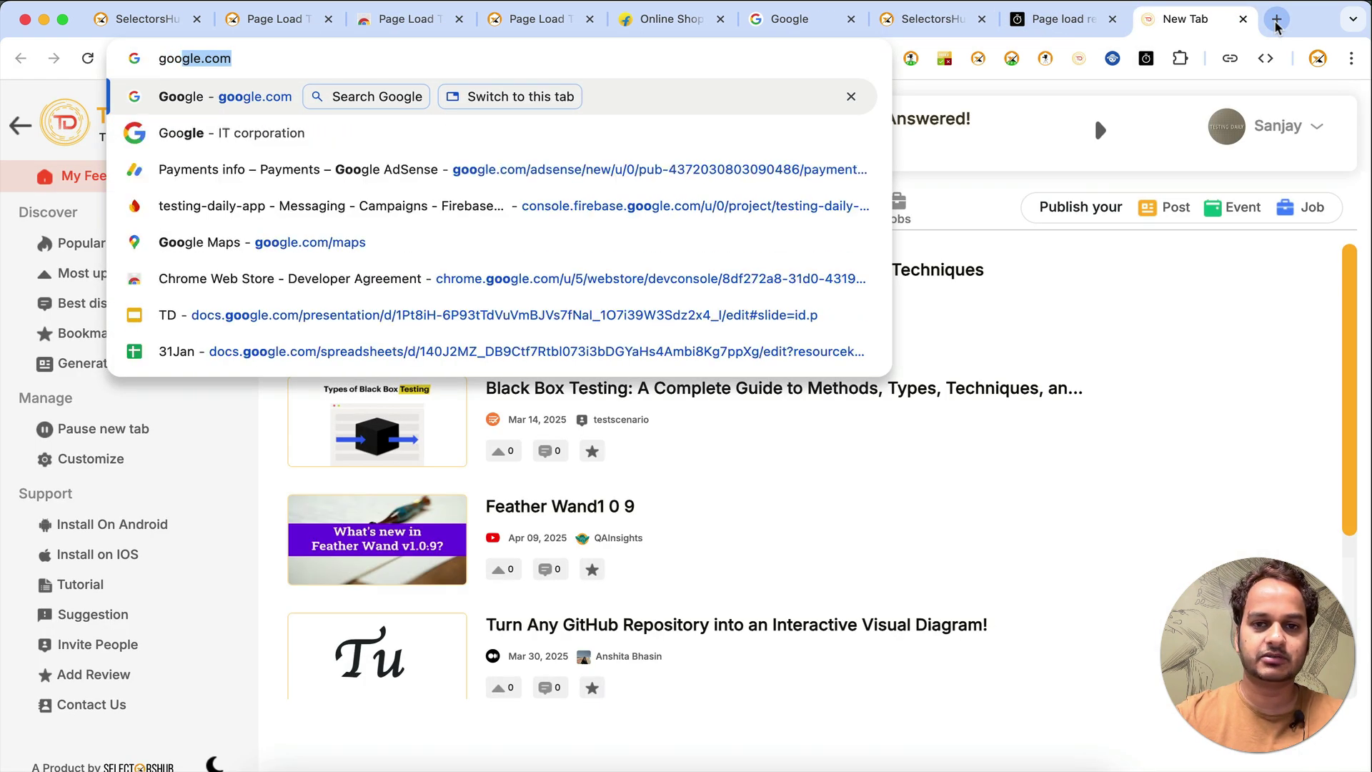
{"action": "key", "text": "Return"}
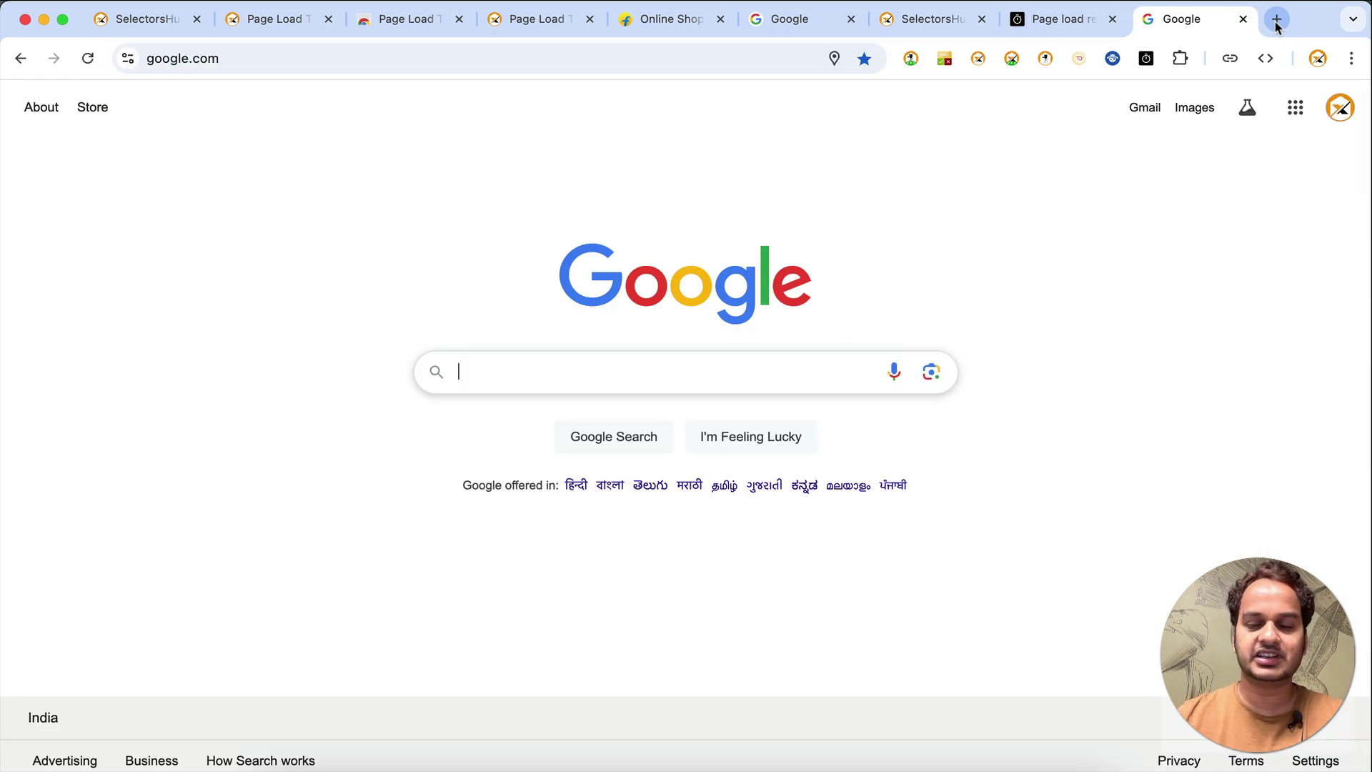
{"action": "left_click", "coordinate": [1146, 60]}
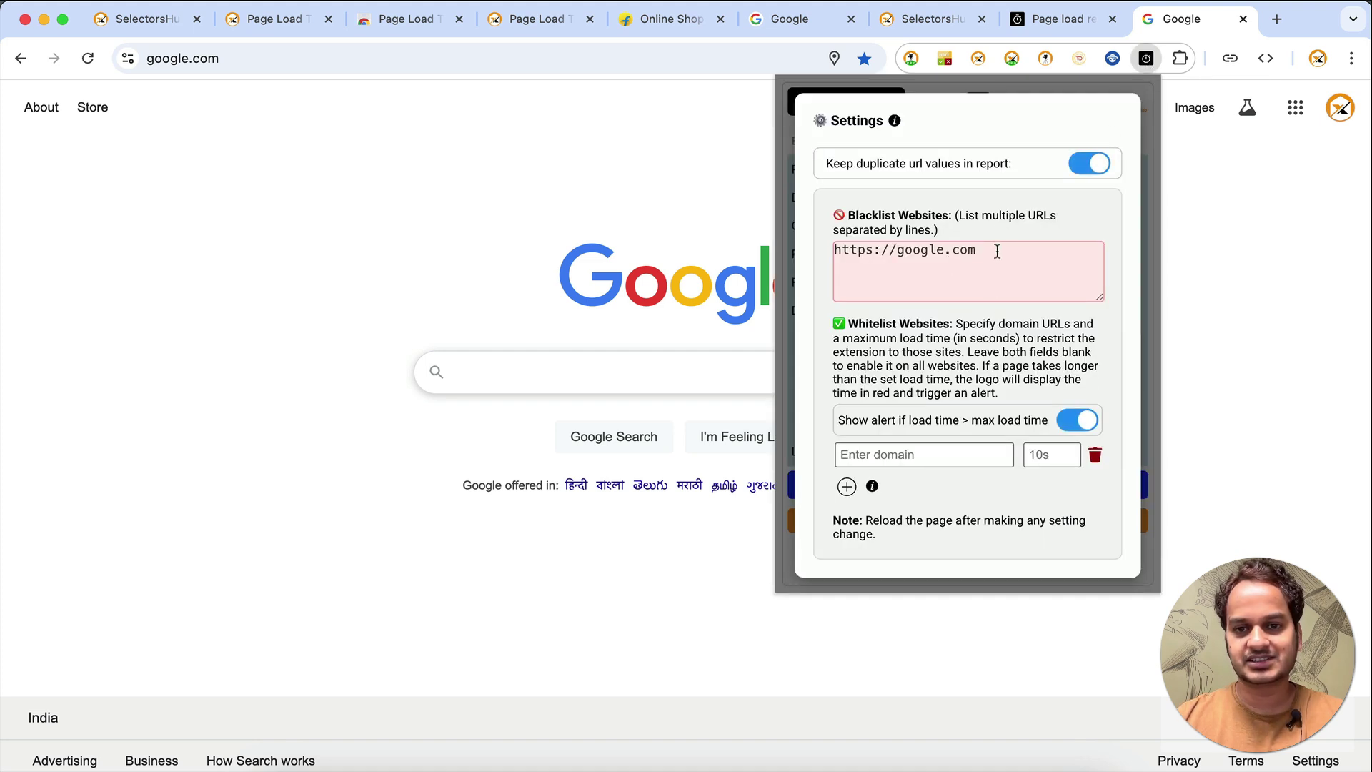
{"action": "left_click", "coordinate": [996, 248]}
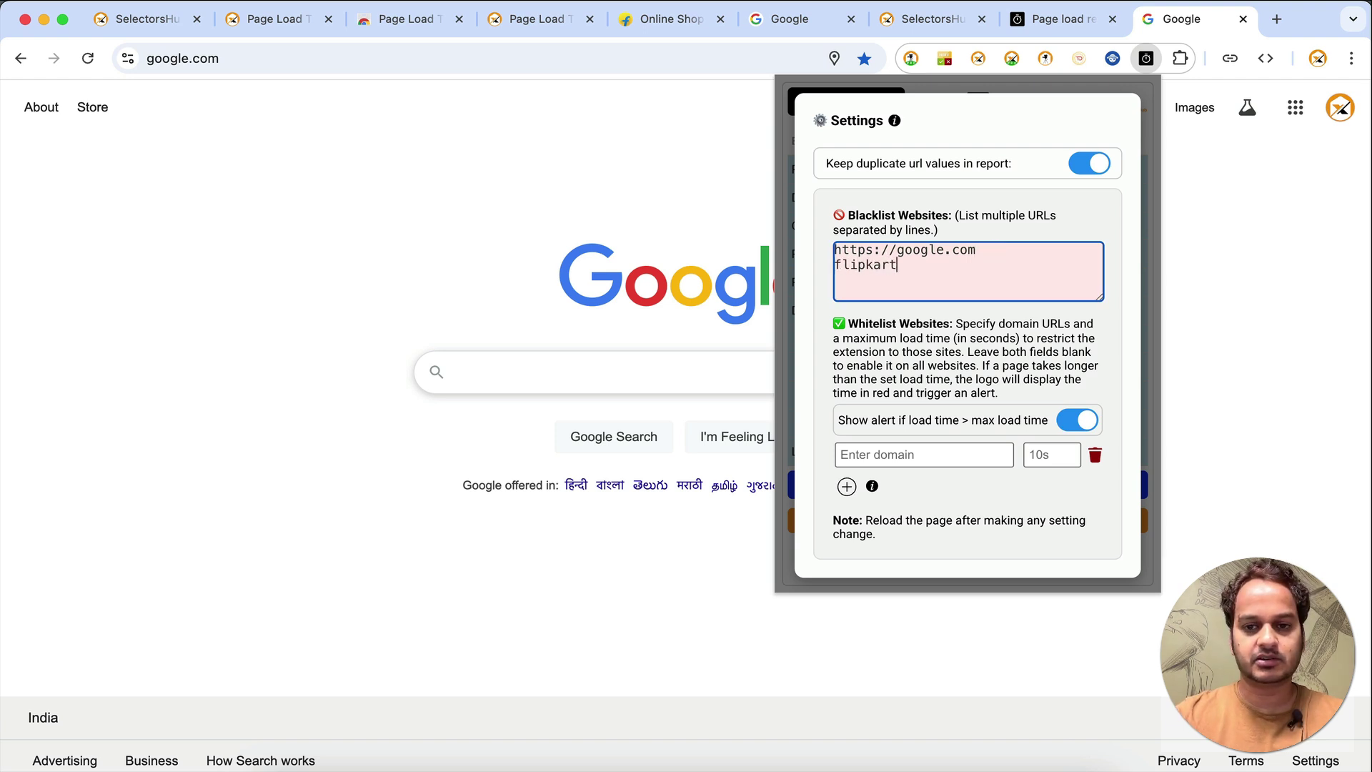
{"action": "key", "text": "Return"}
{"action": "type", "text": "flipkart.com"}
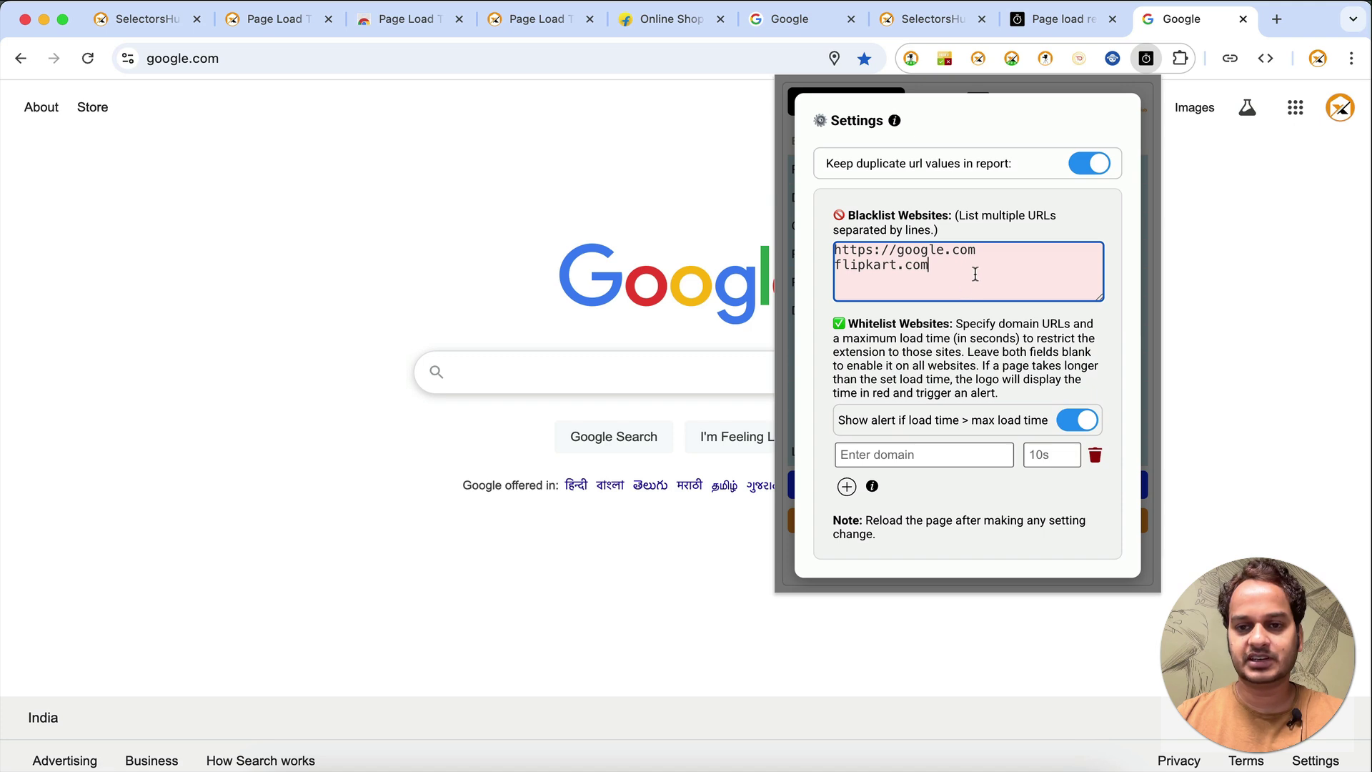
{"action": "left_click", "coordinate": [1183, 276]}
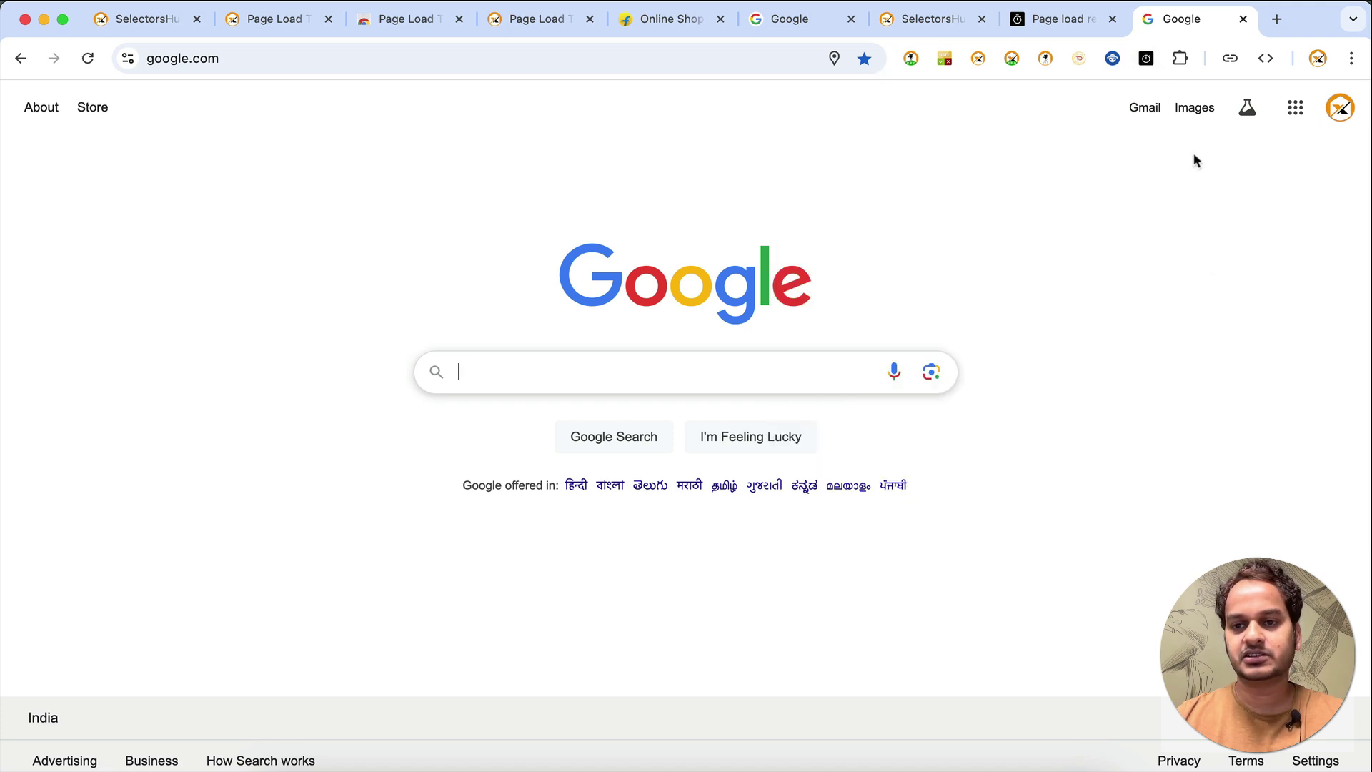
Open flipkart.com in a new tab.
{"action": "left_click", "coordinate": [1277, 22]}
{"action": "type", "text": "flipkart.com"}
{"action": "key", "text": "Return"}
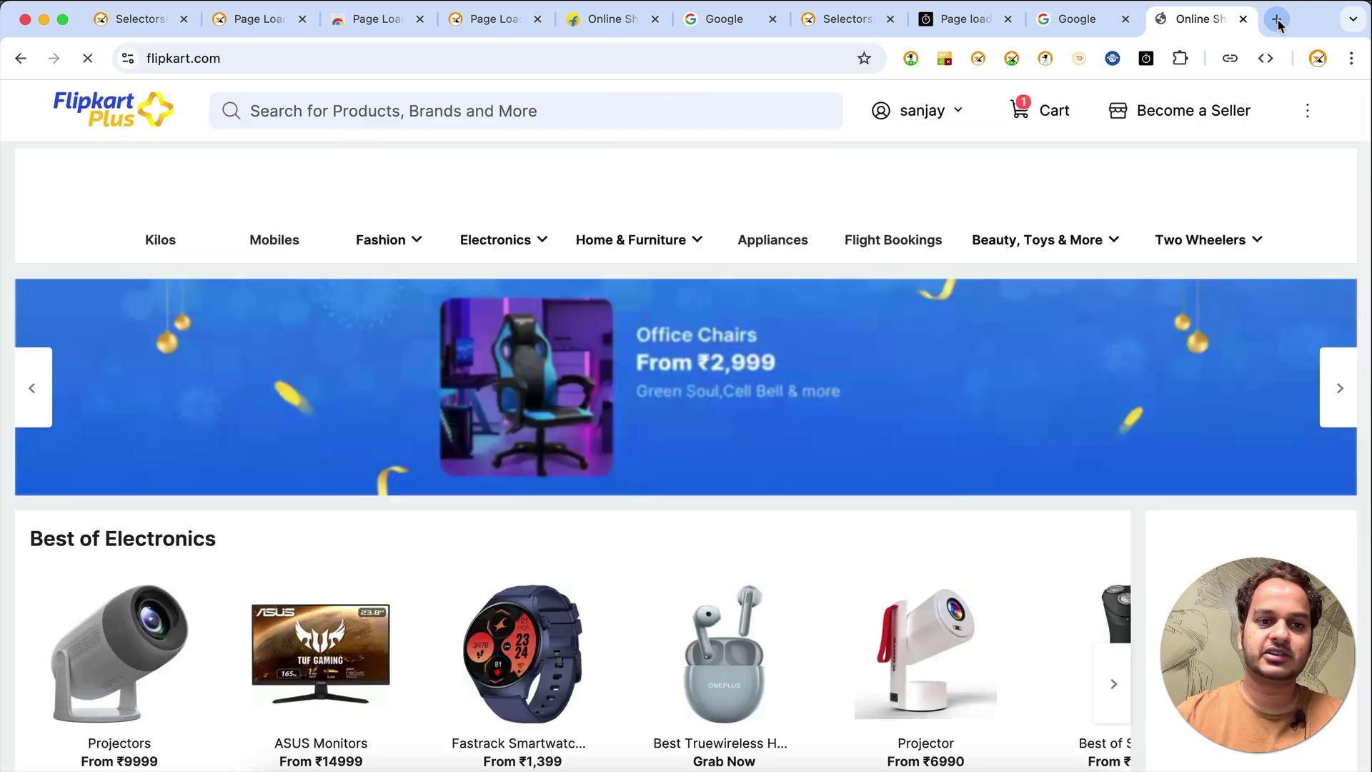
Delete google.com and flipkart.com from the blacklist, reload Flipkart, and start another tab.
{"action": "left_click", "coordinate": [1147, 60]}
{"action": "left_click_drag", "start_coordinate": [1006, 266], "coordinate": [825, 256]}
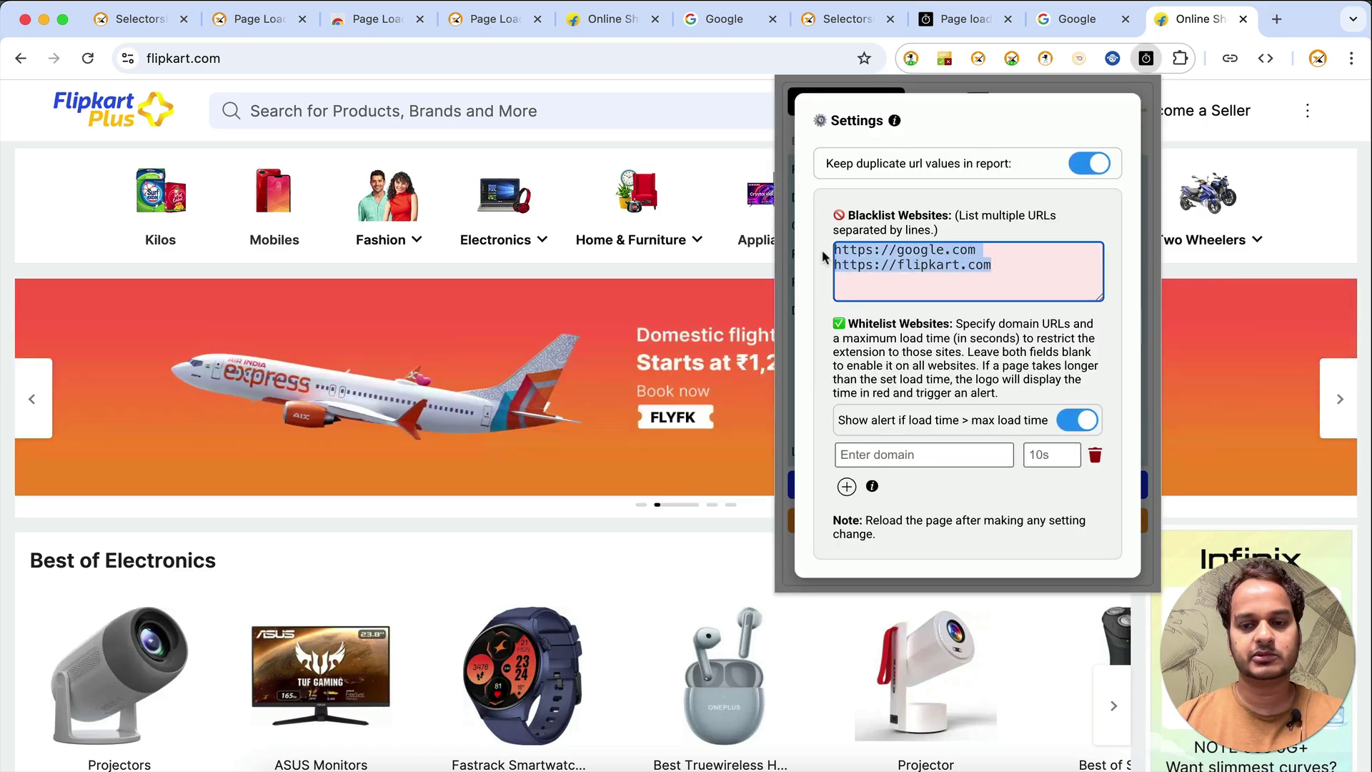
{"action": "key", "text": "BackSpace"}
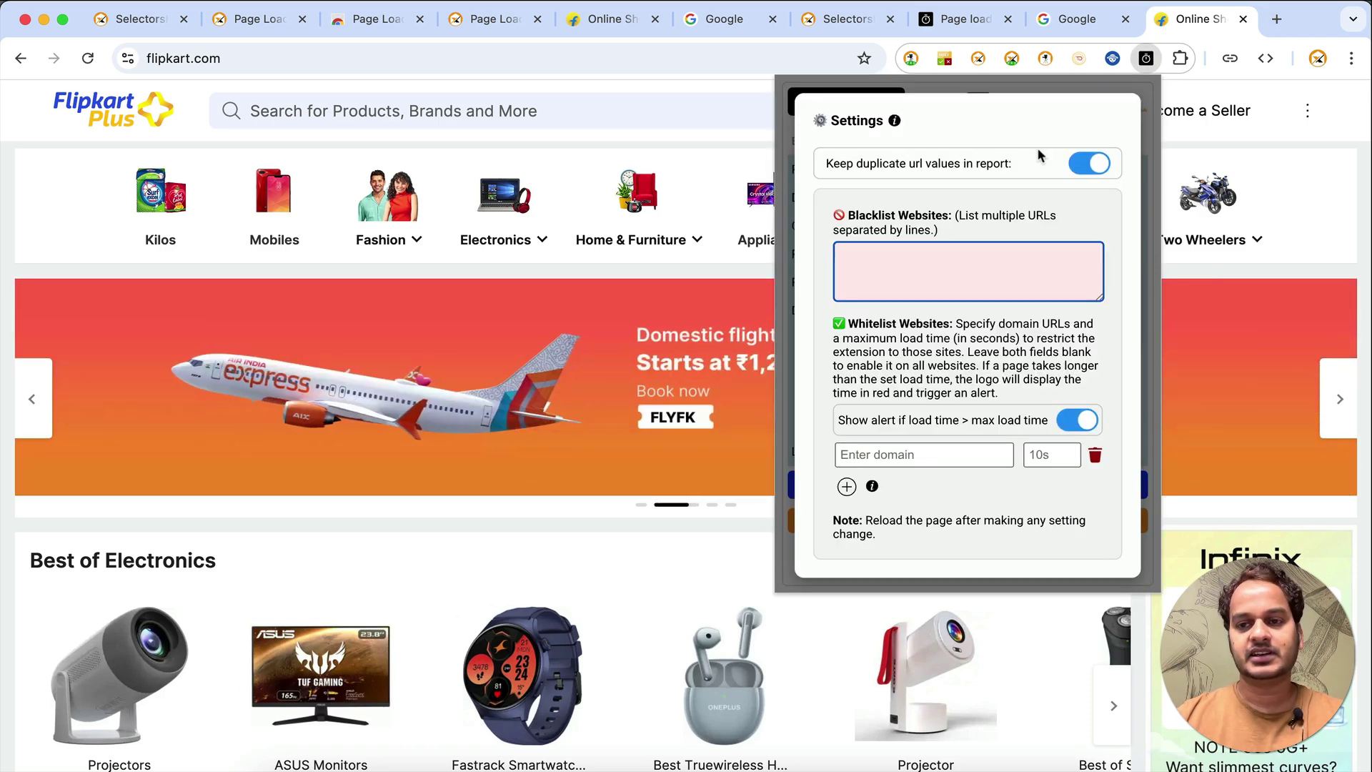
{"action": "left_click", "coordinate": [1147, 60]}
{"action": "key", "text": "super+r"}
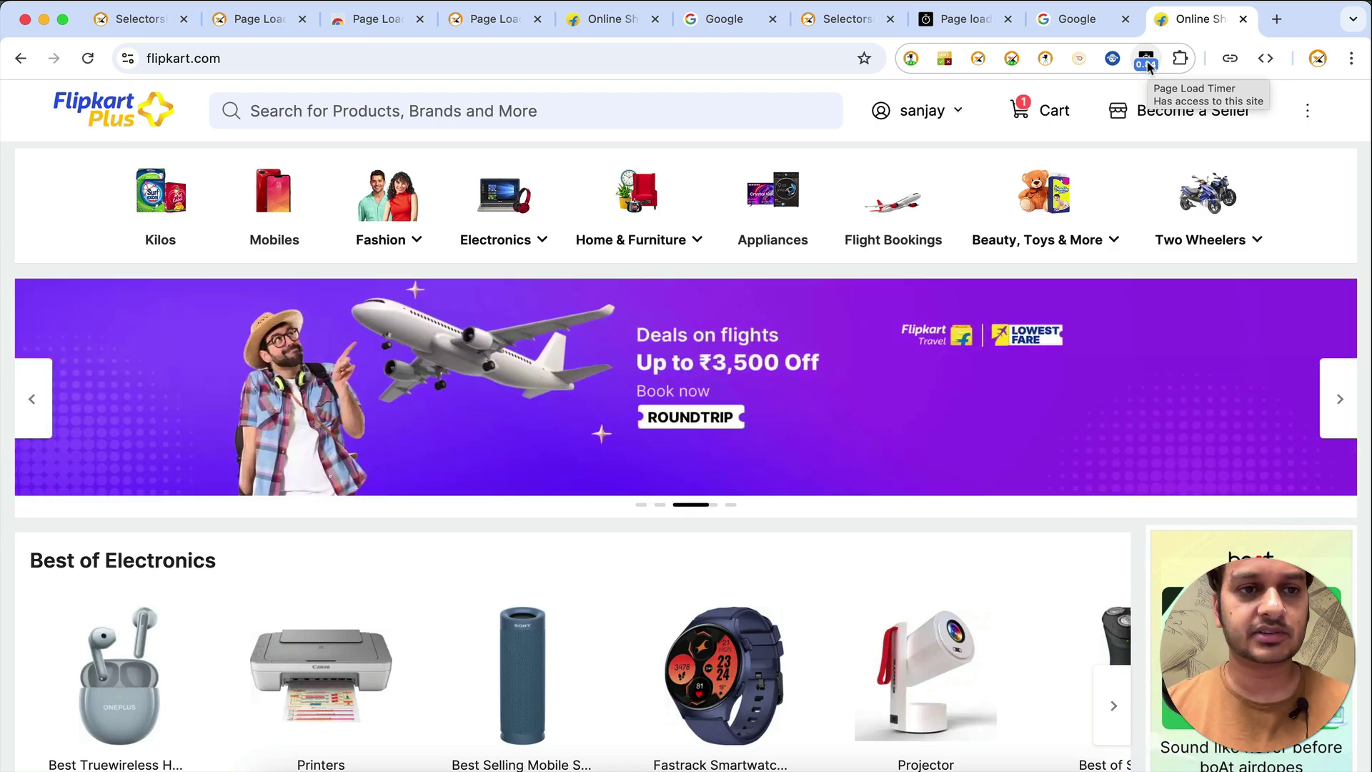
{"action": "left_click", "coordinate": [1277, 18]}
Load selectorshub.com and check its 2081 ms load timings and the 8-entry report.
{"action": "type", "text": "selectorshub.com"}
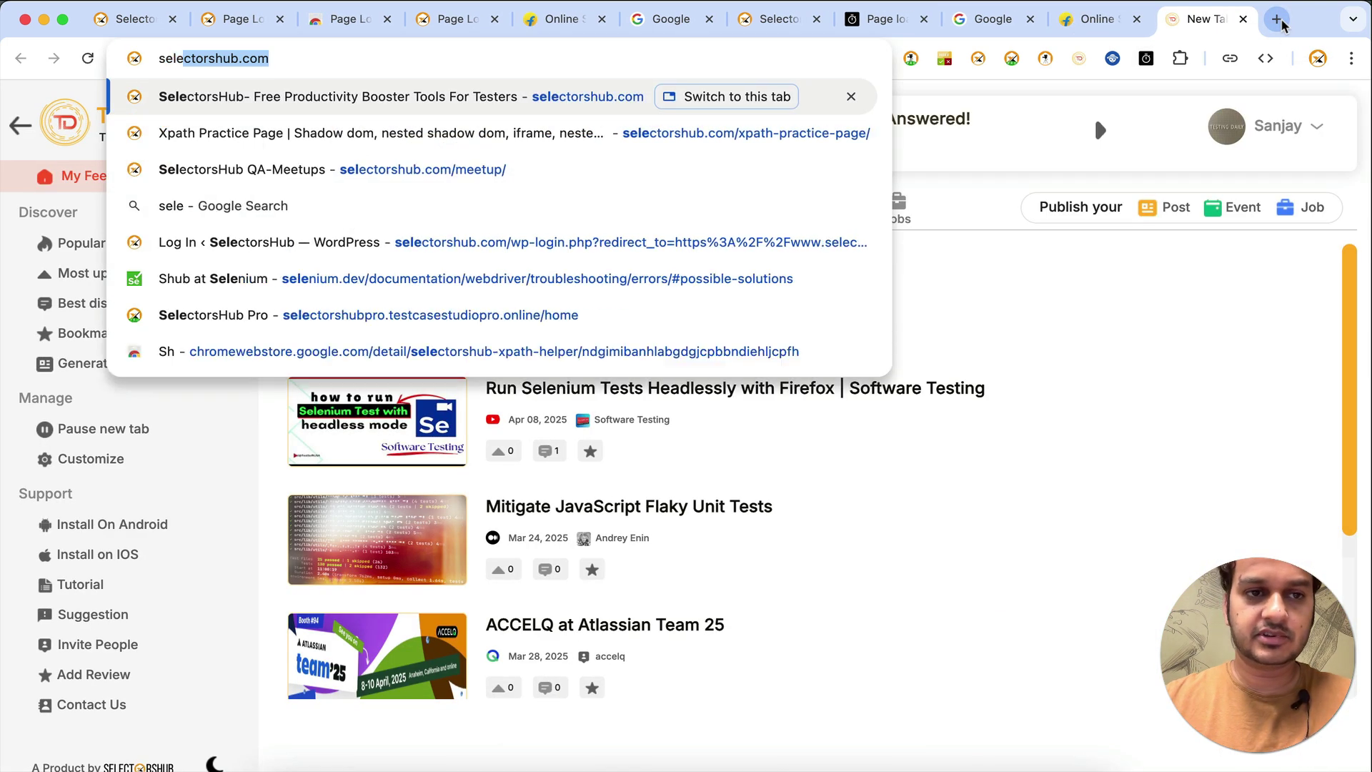
{"action": "key", "text": "Return"}
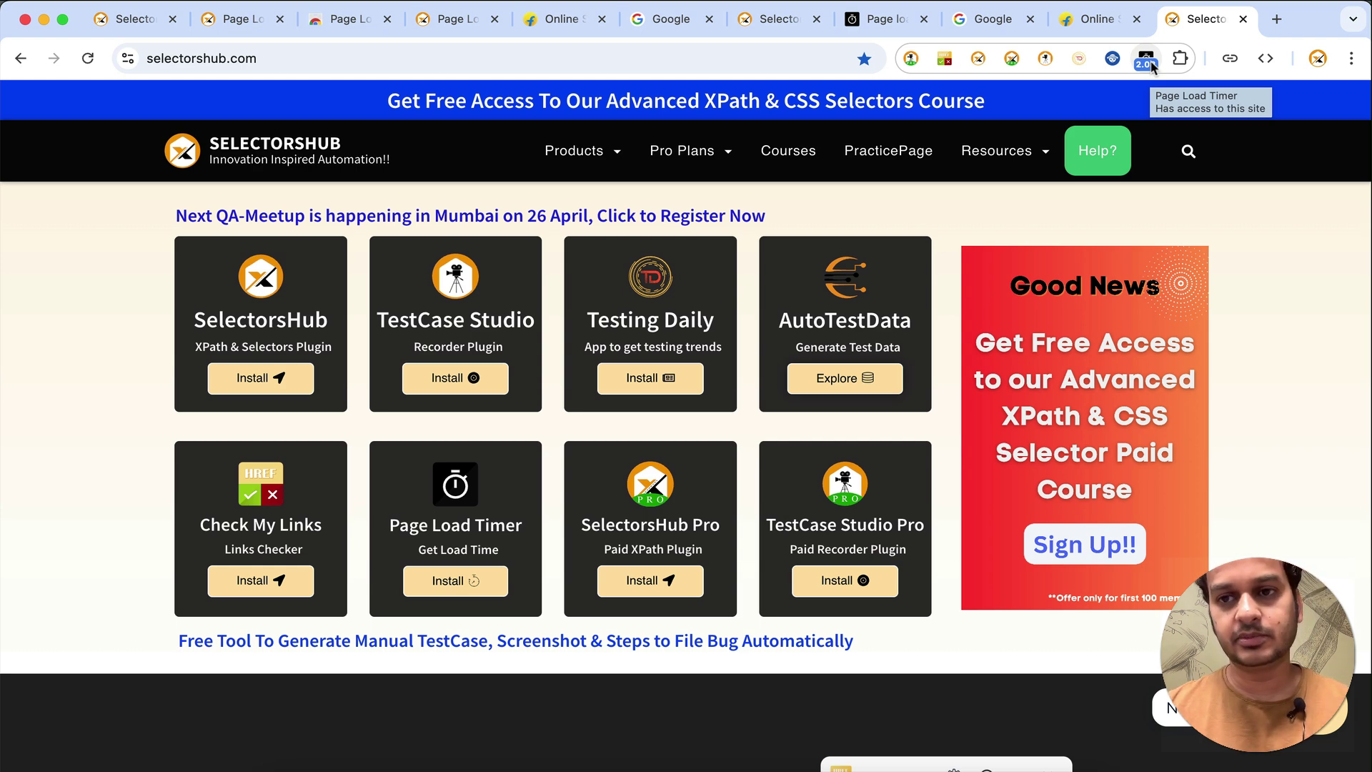
{"action": "left_click", "coordinate": [1148, 61]}
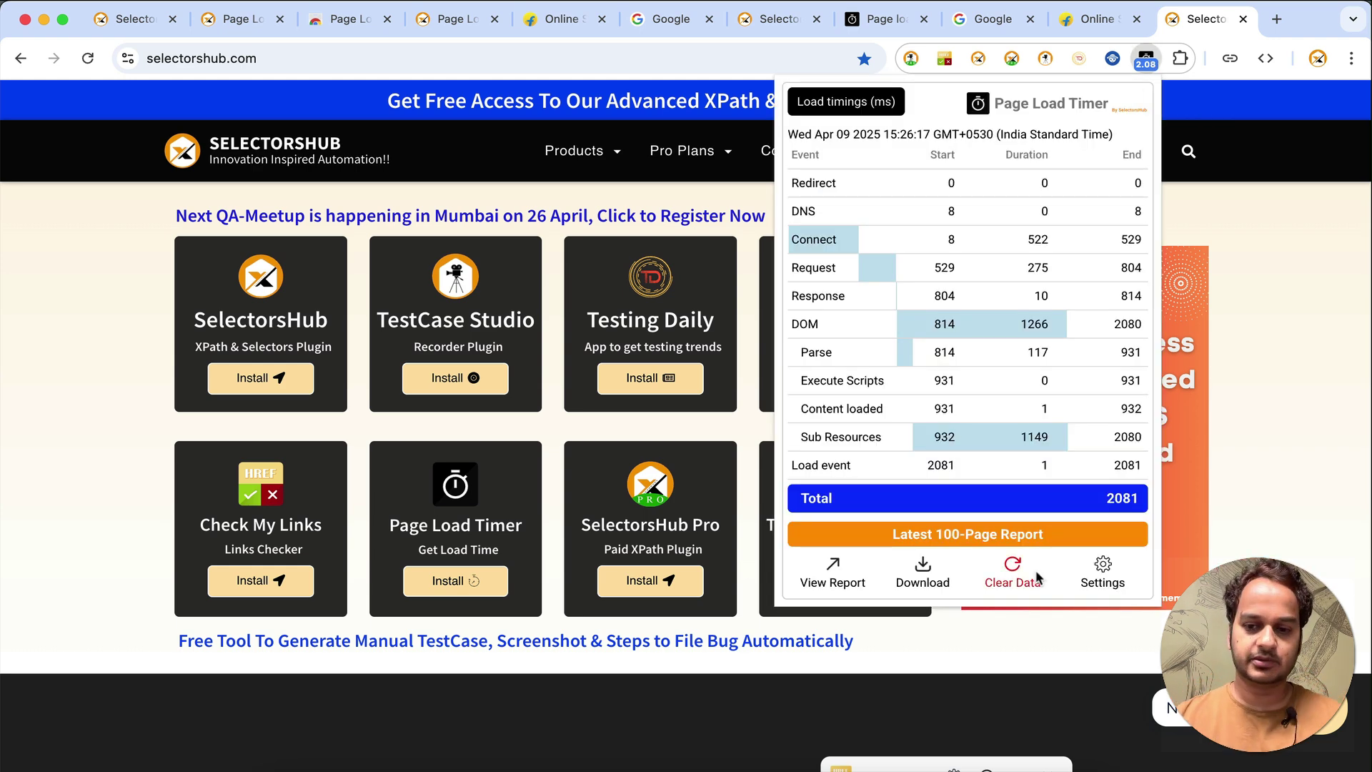
{"action": "left_click", "coordinate": [829, 571]}
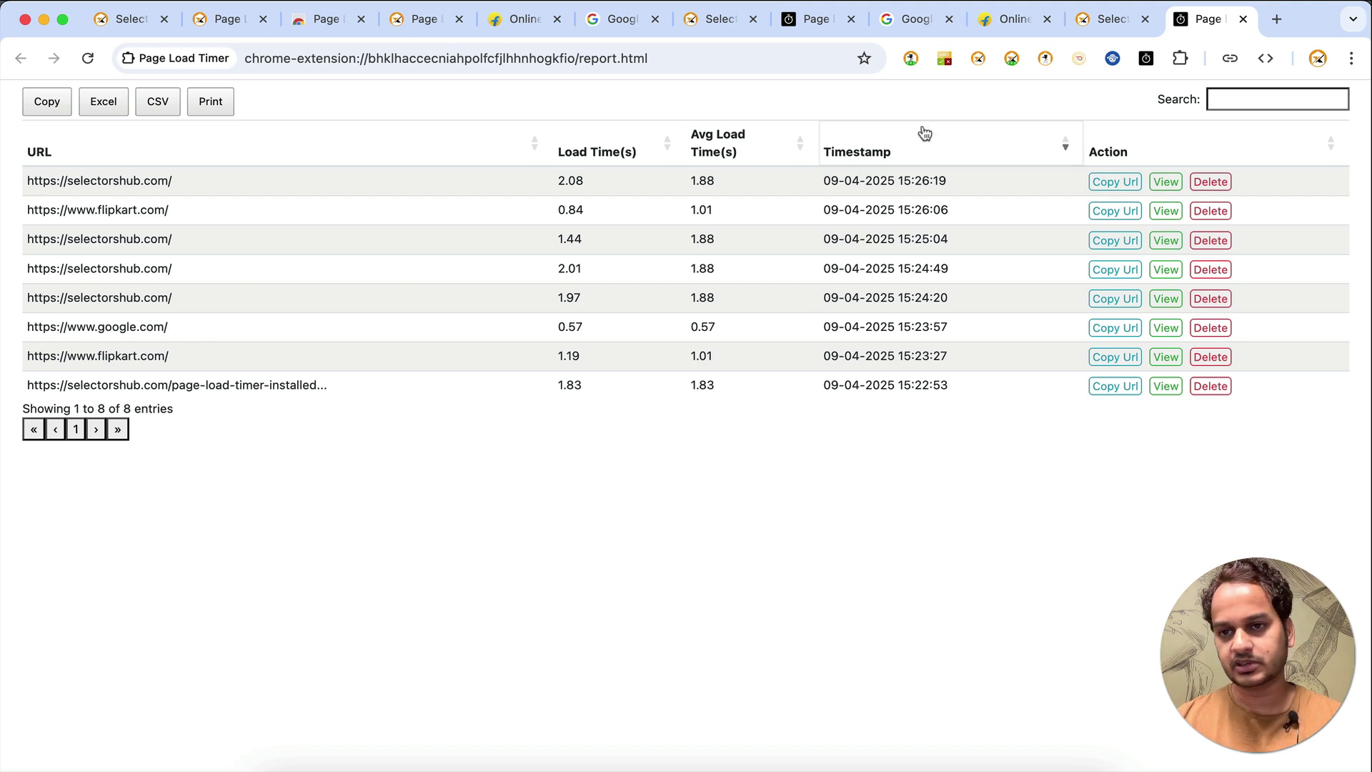
{"action": "left_click", "coordinate": [1108, 19]}
Clear all of Page Load Timer's recorded load data.
{"action": "left_click", "coordinate": [1146, 58]}
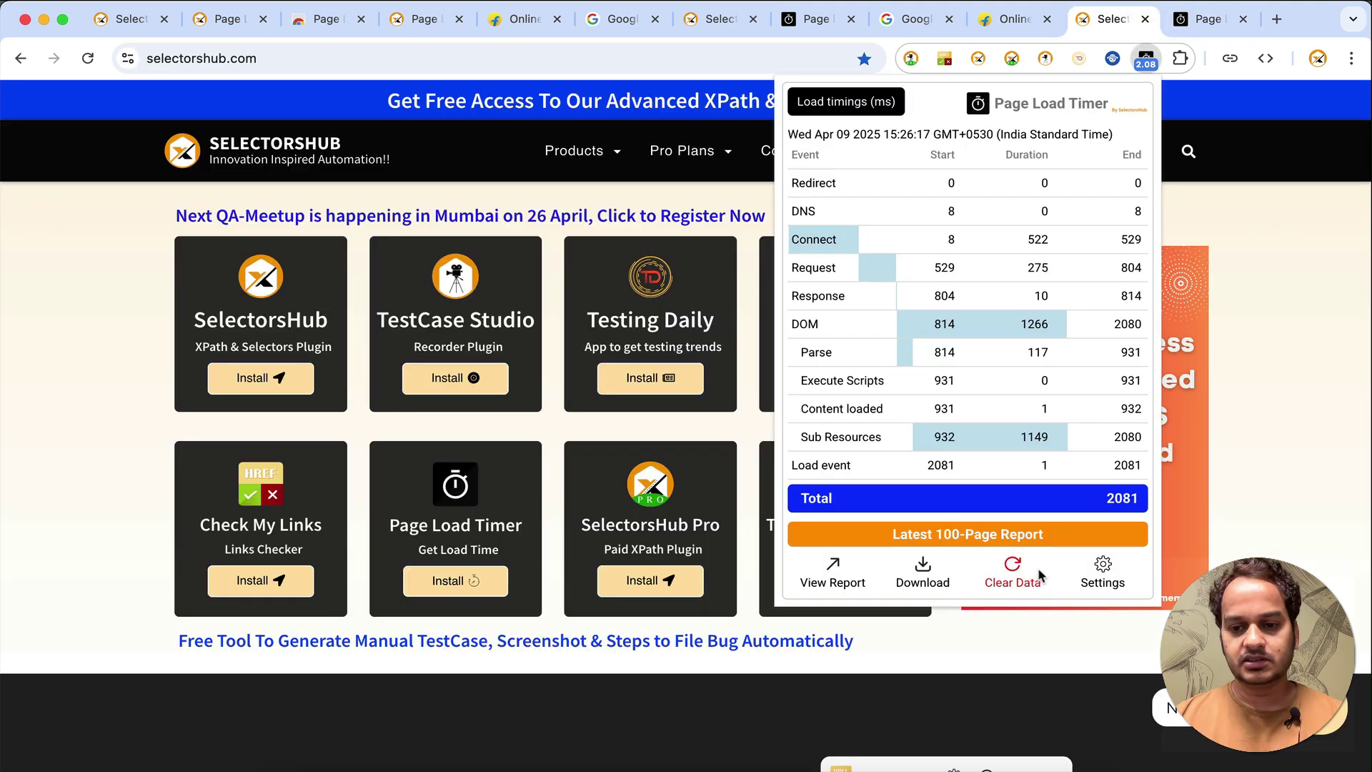
{"action": "left_click", "coordinate": [1012, 572]}
{"action": "left_click", "coordinate": [1081, 375]}
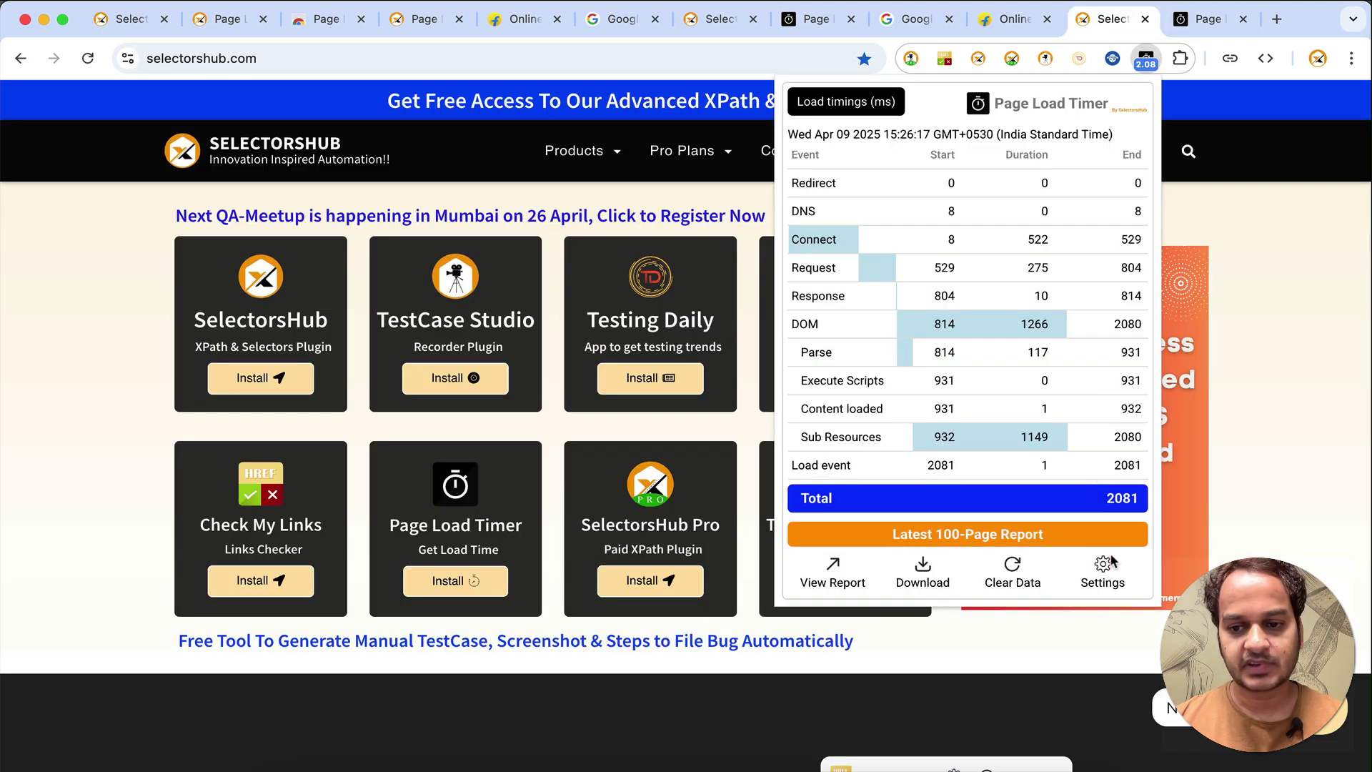
Whitelist selectorshub.com with a 2-second maximum load time and close the settings.
{"action": "left_click", "coordinate": [1104, 569]}
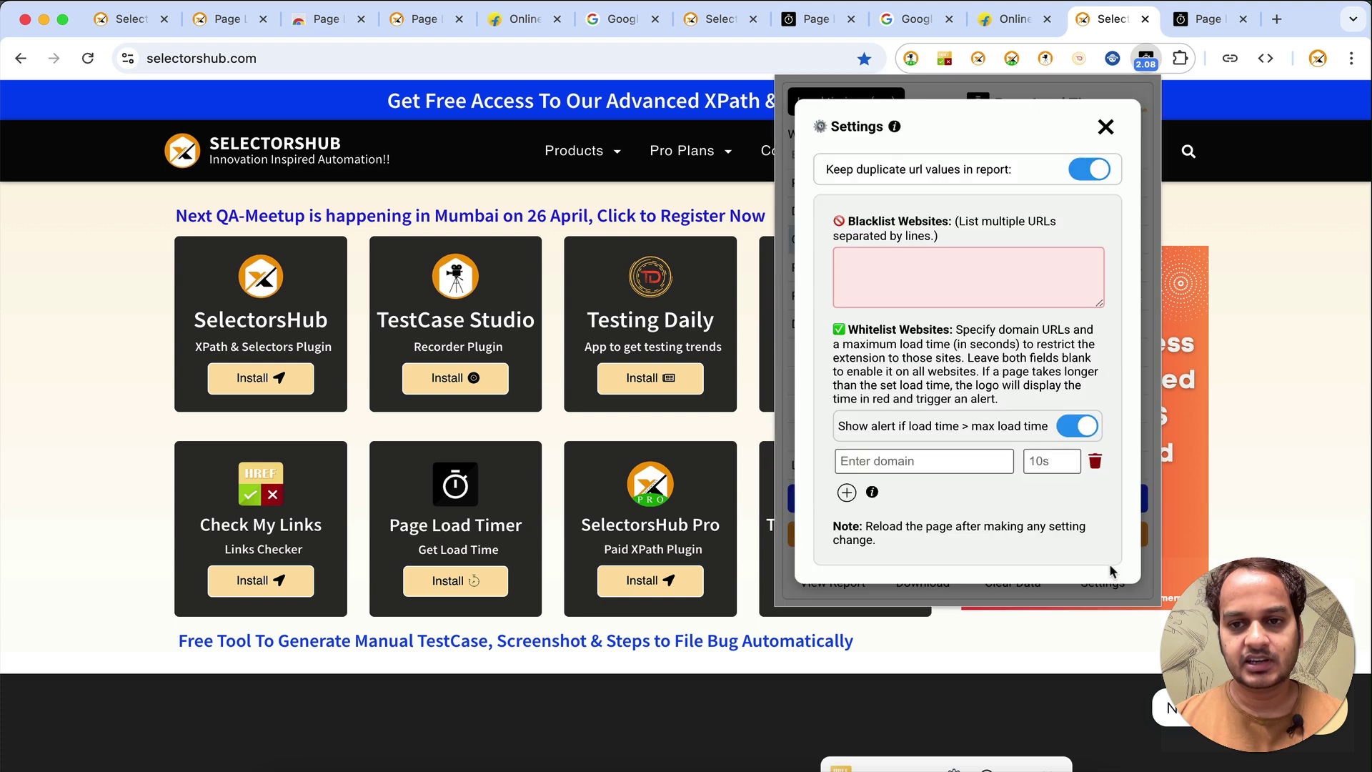
{"action": "left_click", "coordinate": [858, 463]}
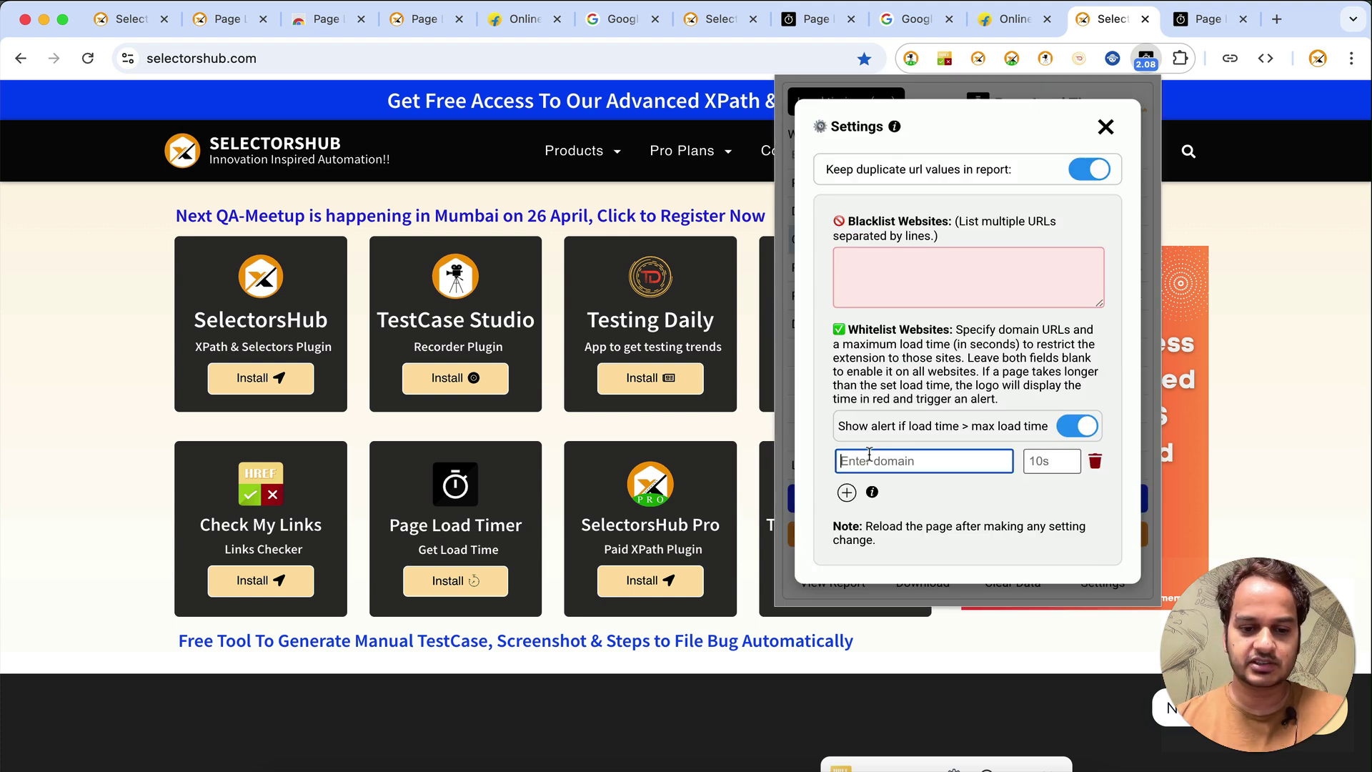
{"action": "type", "text": "selectorshub.com"}
{"action": "left_click", "coordinate": [1042, 463]}
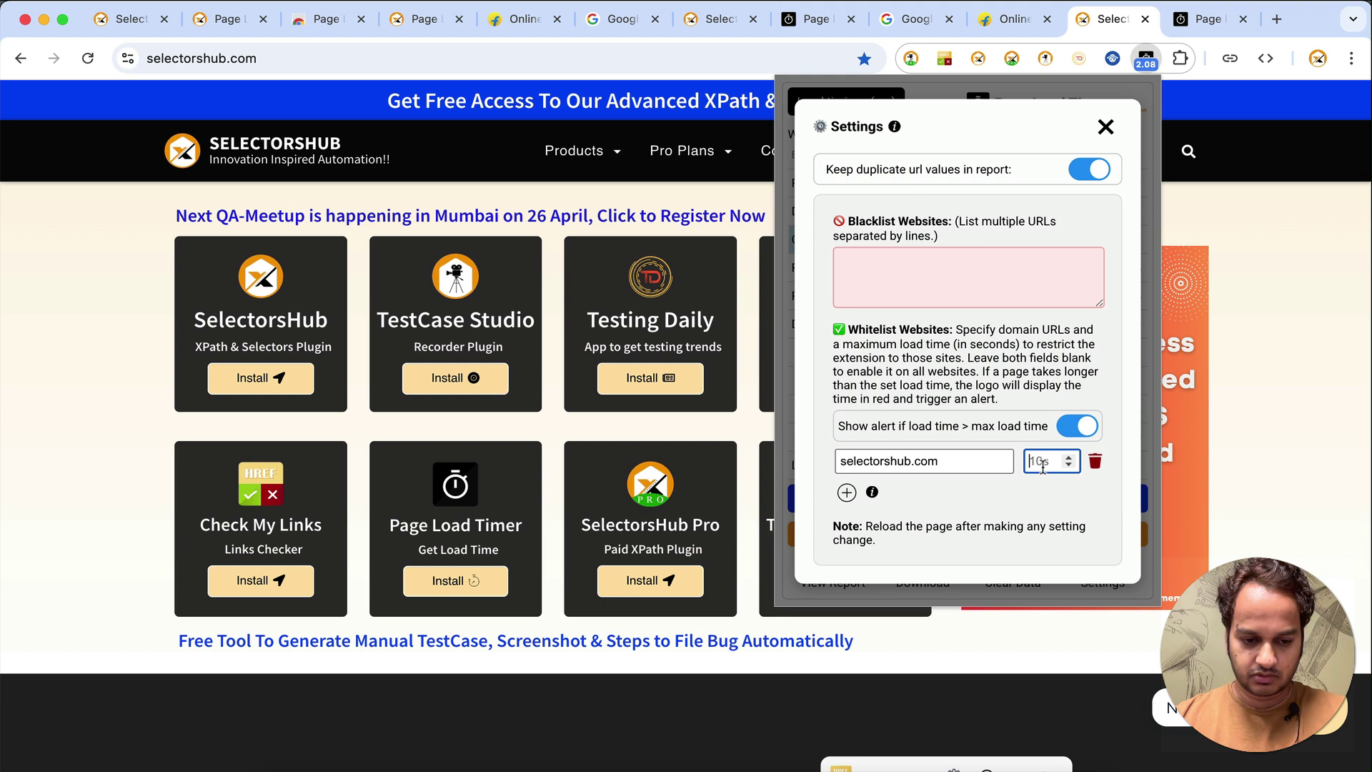
{"action": "type", "text": "2"}
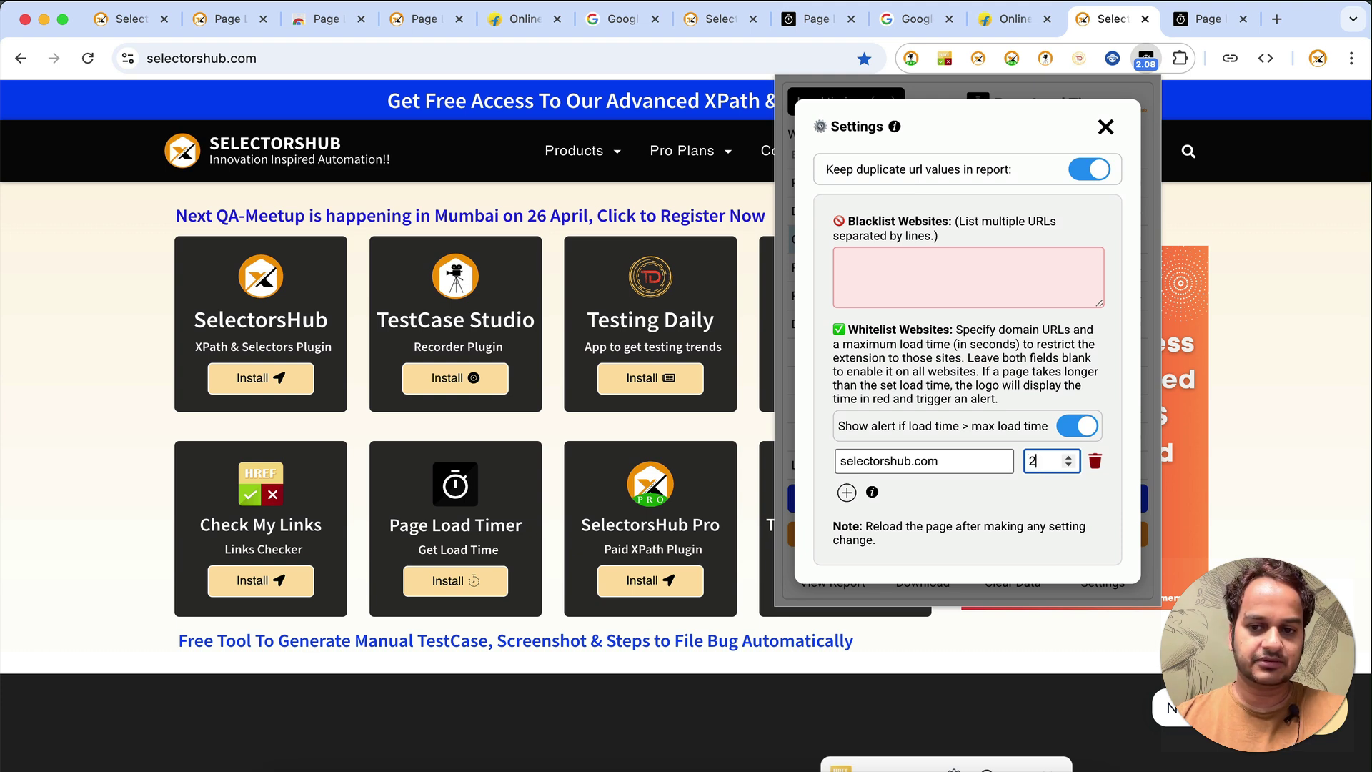
{"action": "left_click", "coordinate": [1051, 495]}
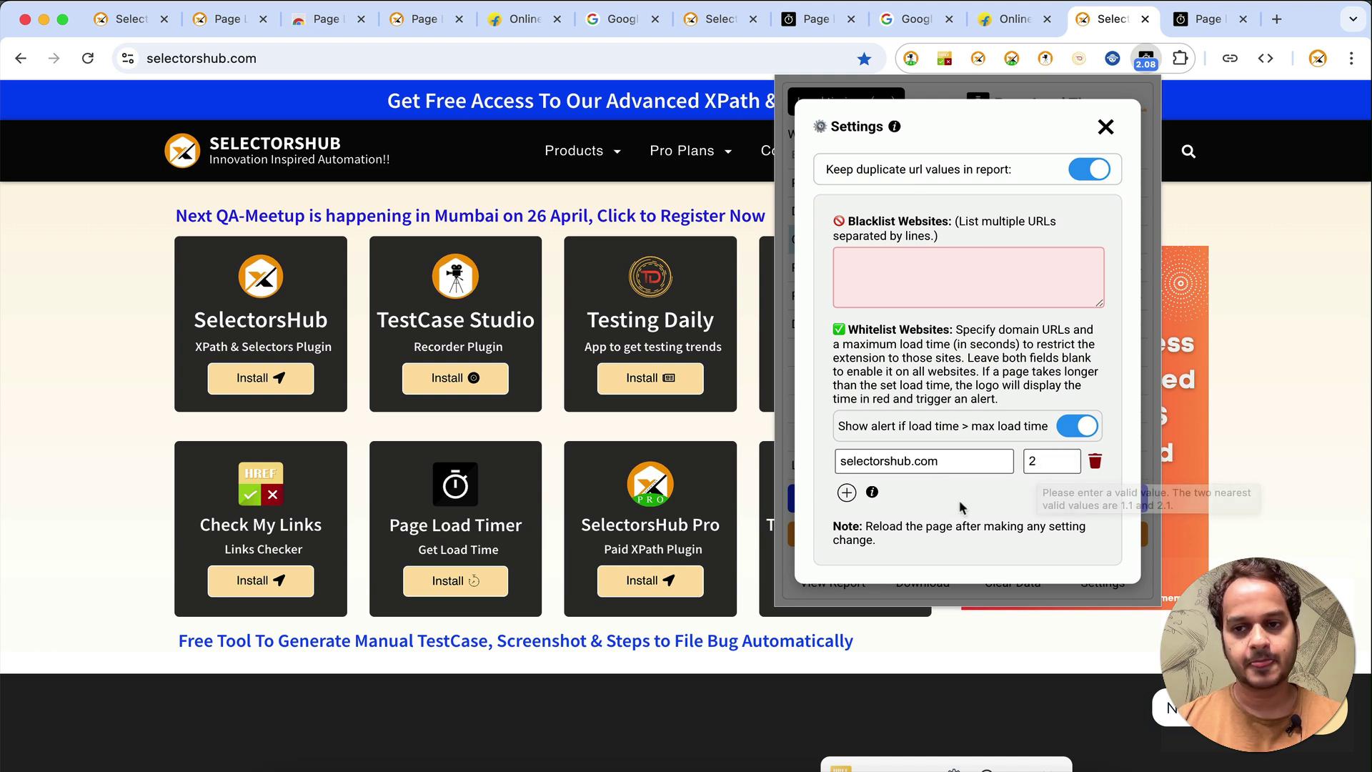
{"action": "left_click", "coordinate": [1154, 64]}
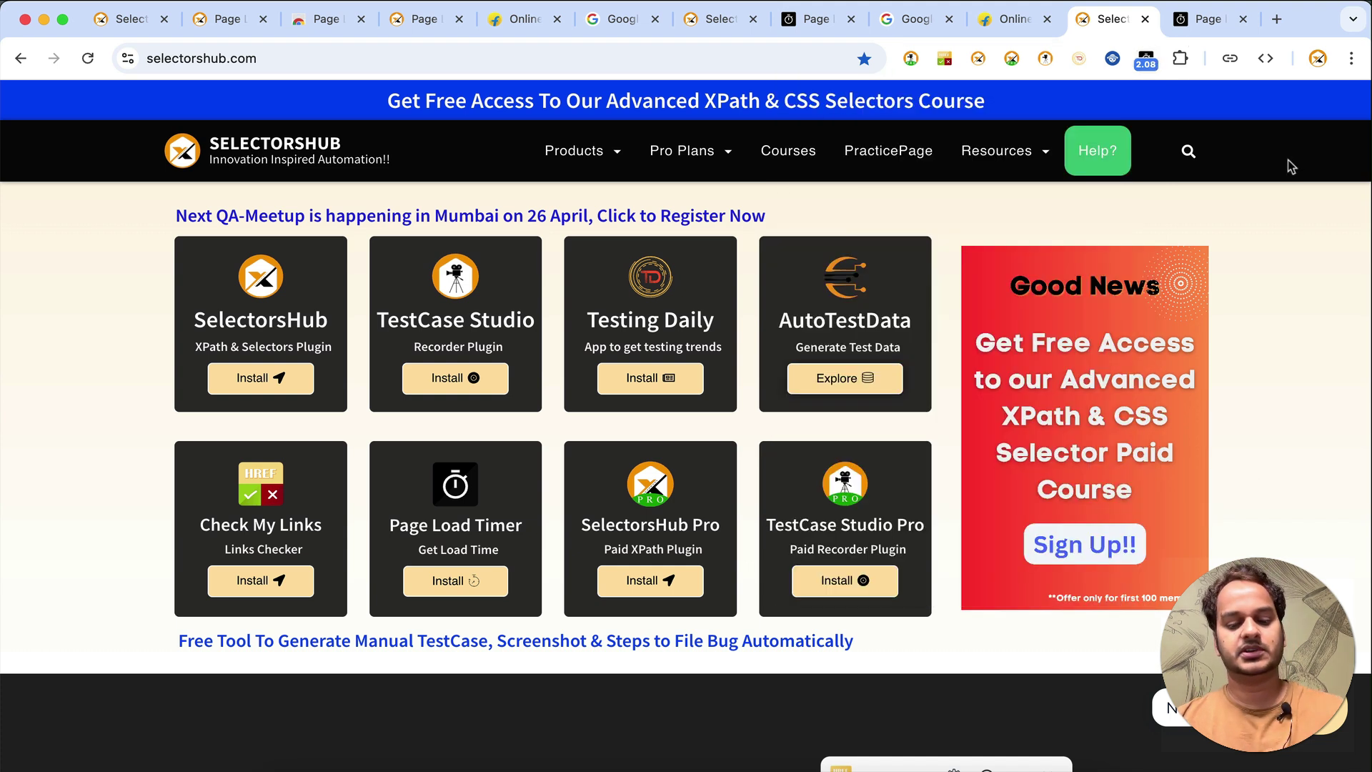
Reload, open the SelectorsHub practice page, and view its full load time report.
{"action": "key", "text": "super+r"}
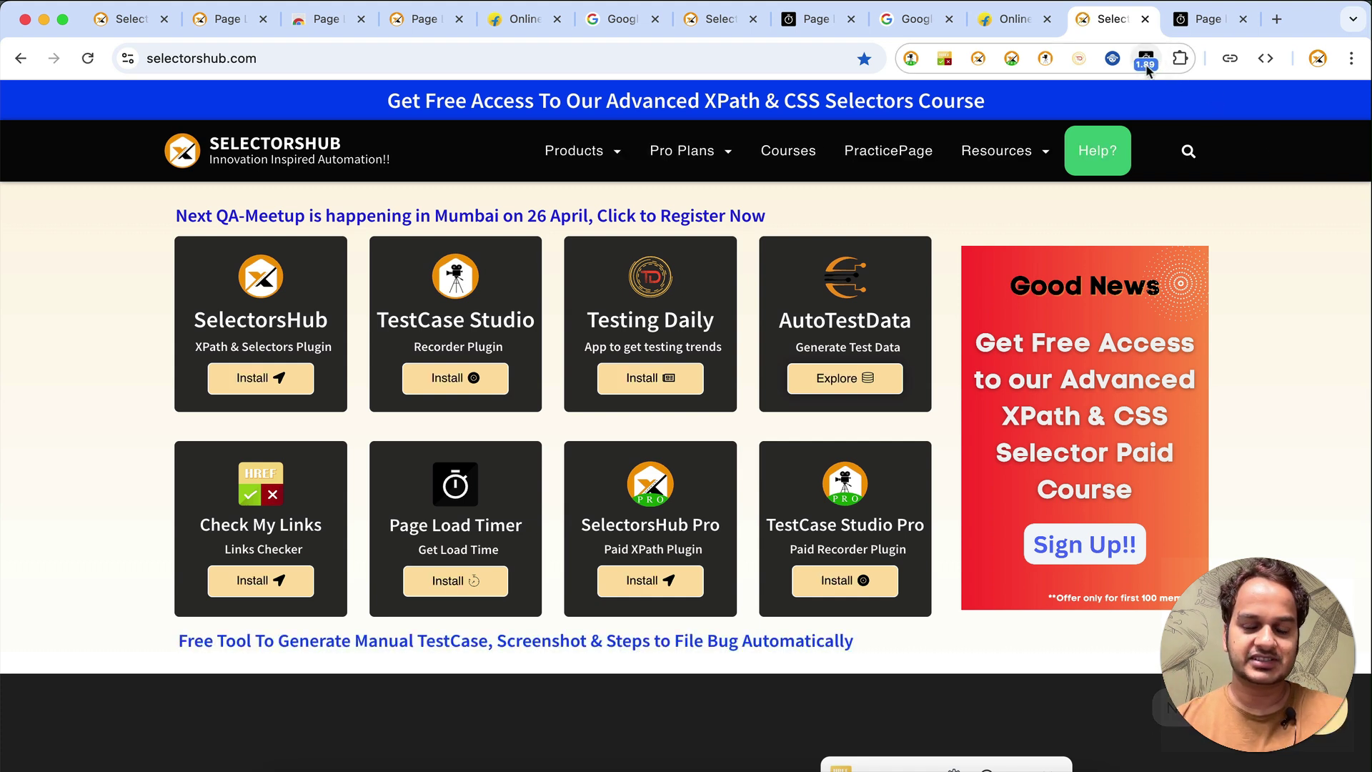
{"action": "left_click", "coordinate": [887, 160]}
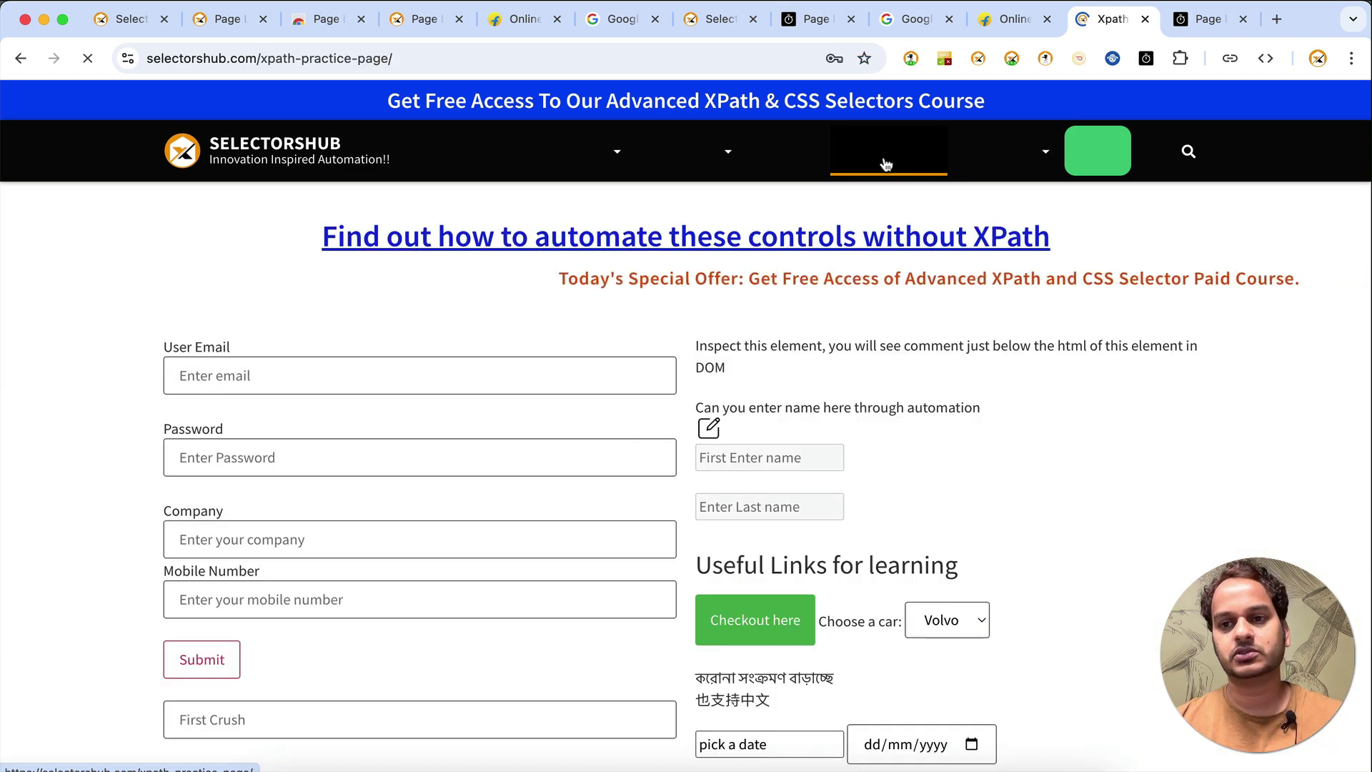
{"action": "left_click", "coordinate": [1146, 62]}
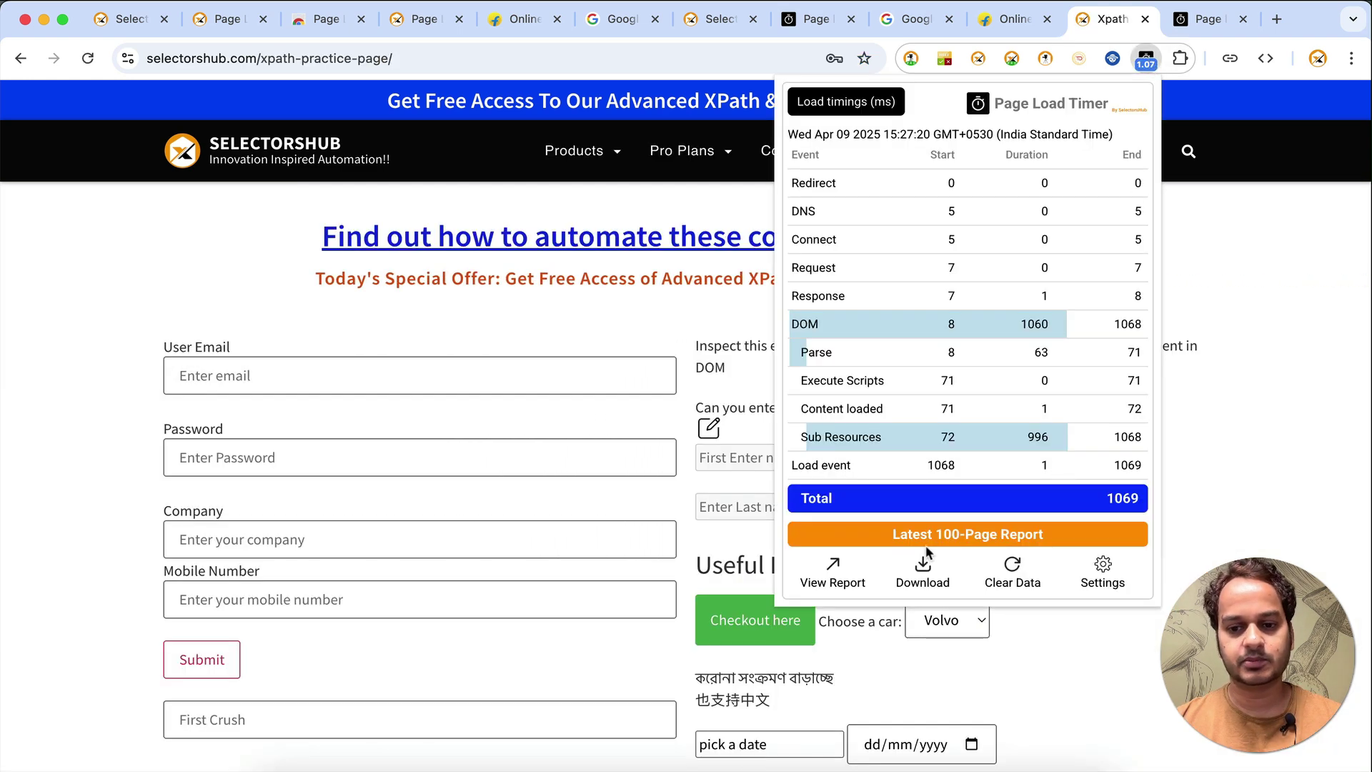
{"action": "left_click", "coordinate": [832, 571]}
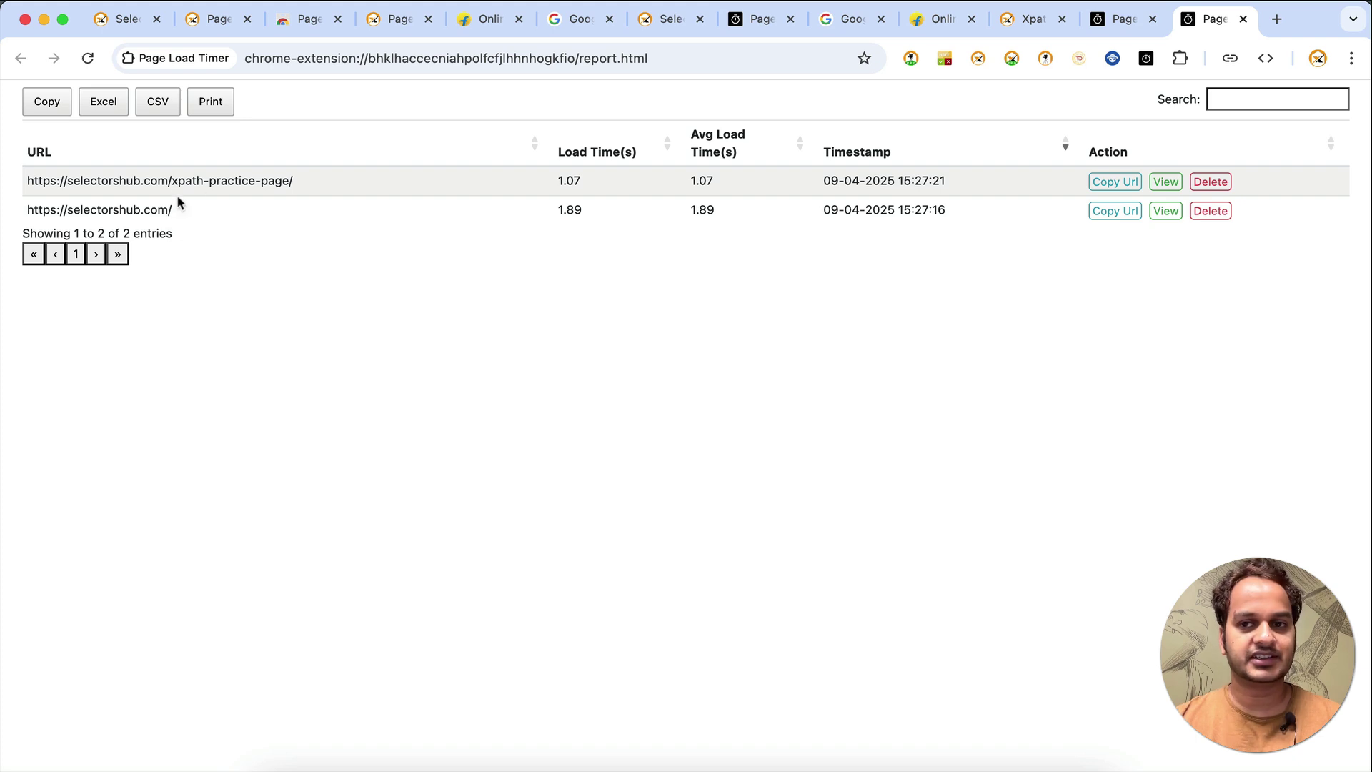
{"action": "left_click", "coordinate": [1033, 19]}
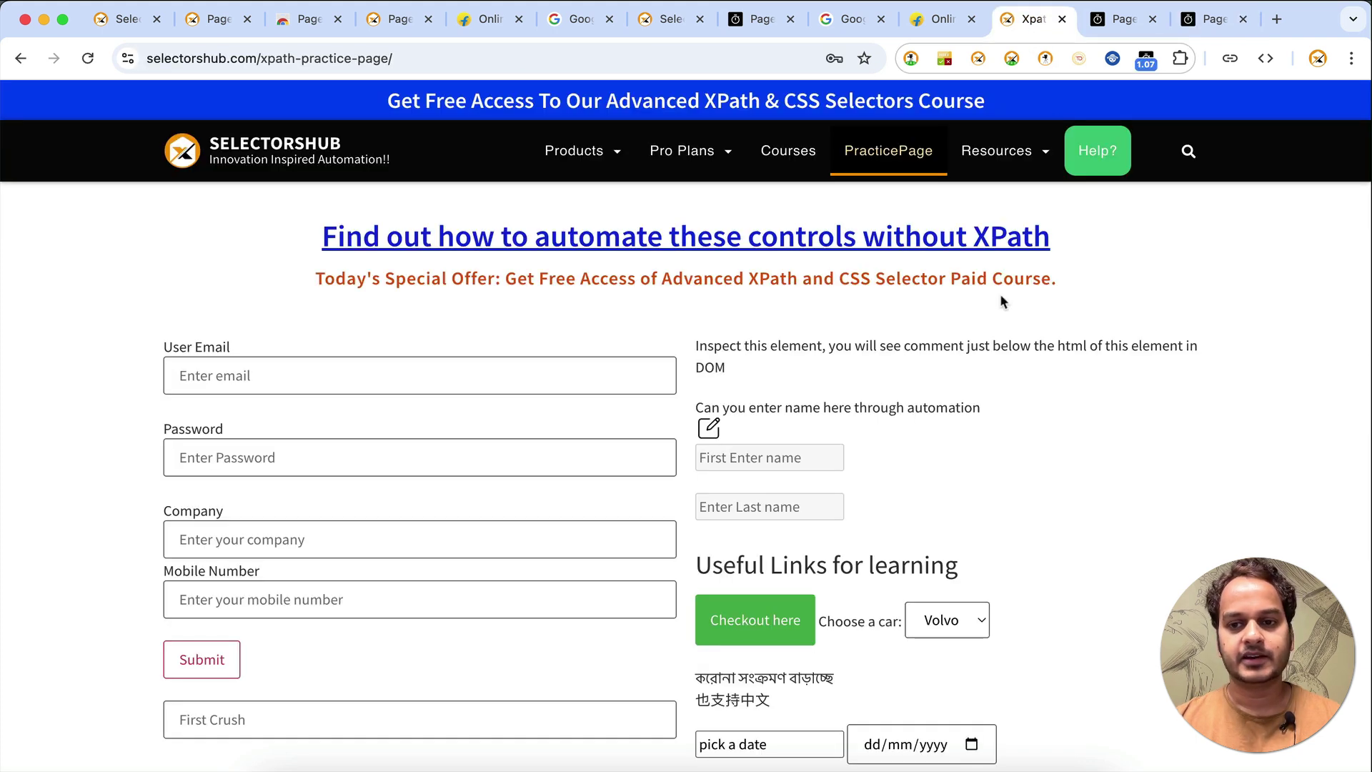
Lower the selectorshub.com maximum load time to 1 second and reload the page.
{"action": "left_click", "coordinate": [1147, 62]}
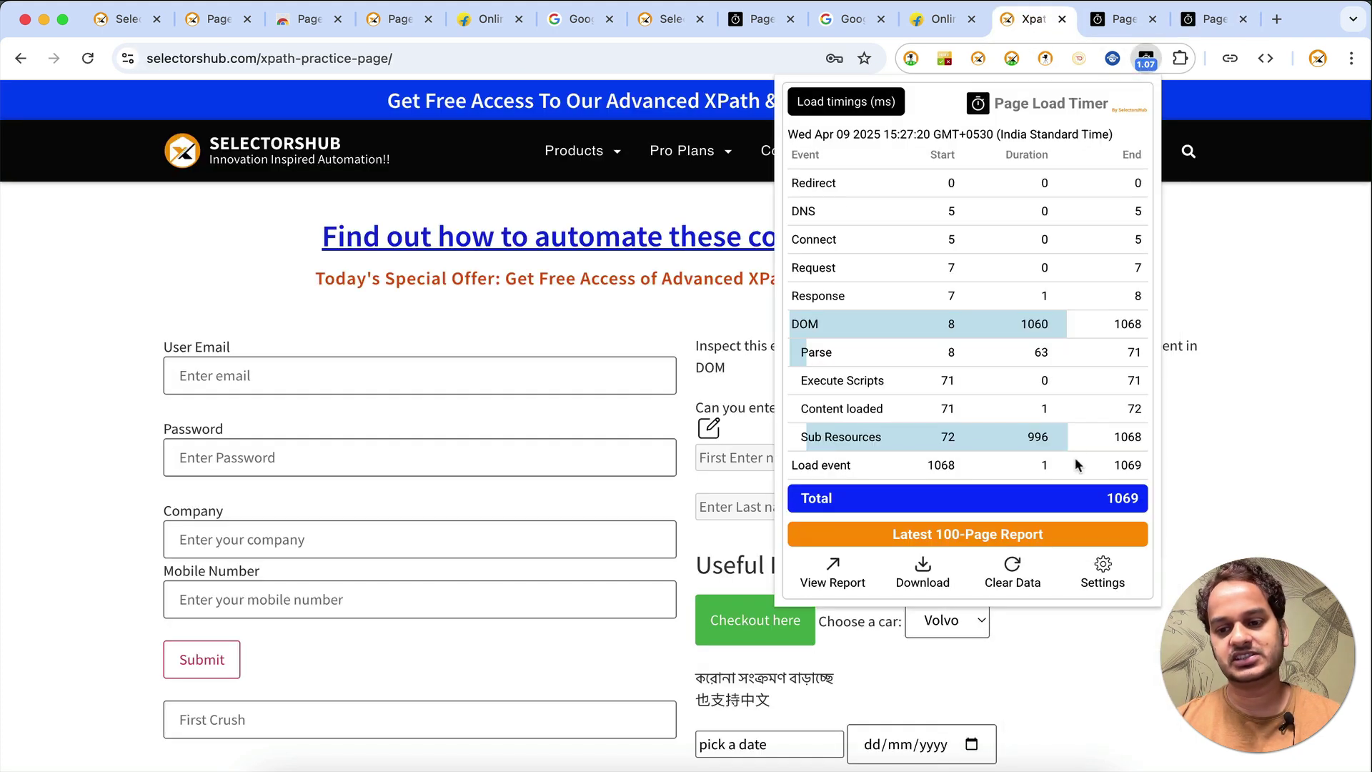
{"action": "left_click", "coordinate": [1103, 574]}
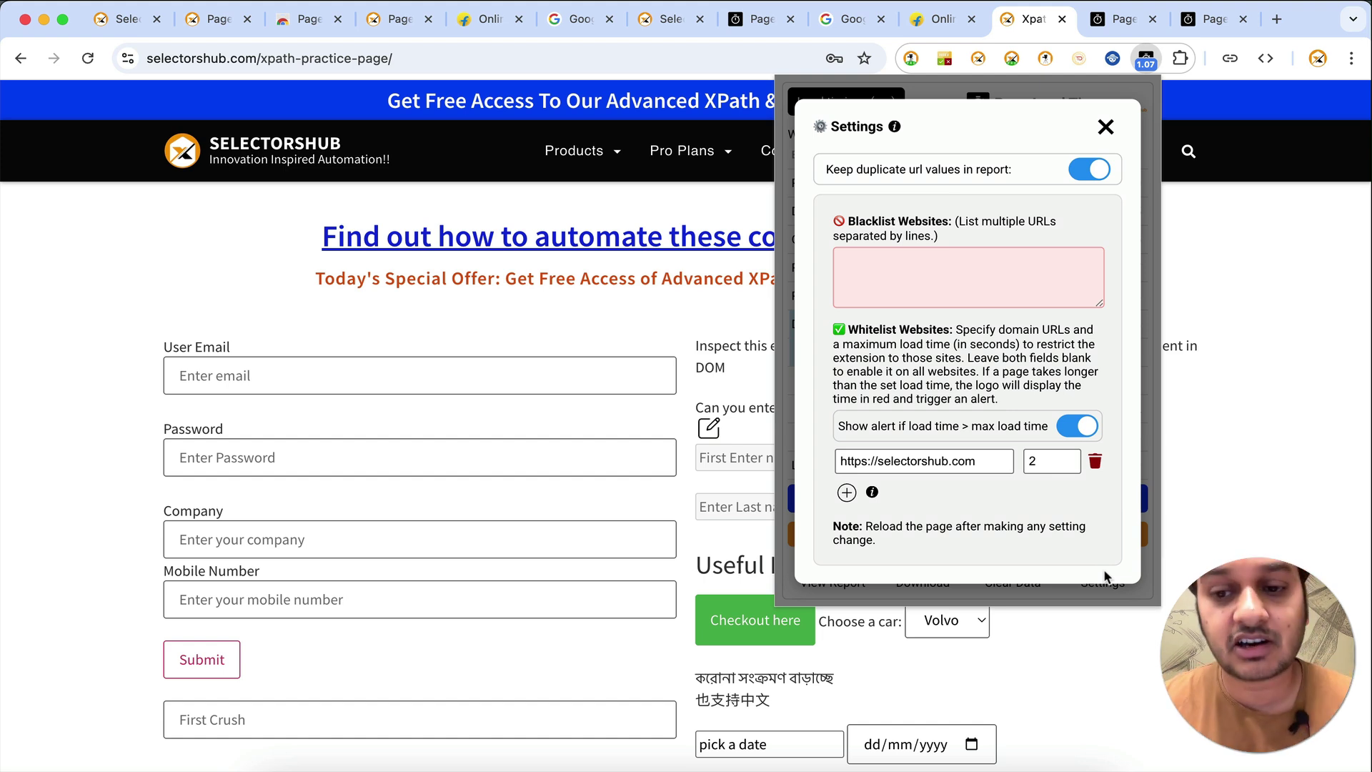
{"action": "left_click", "coordinate": [1037, 459]}
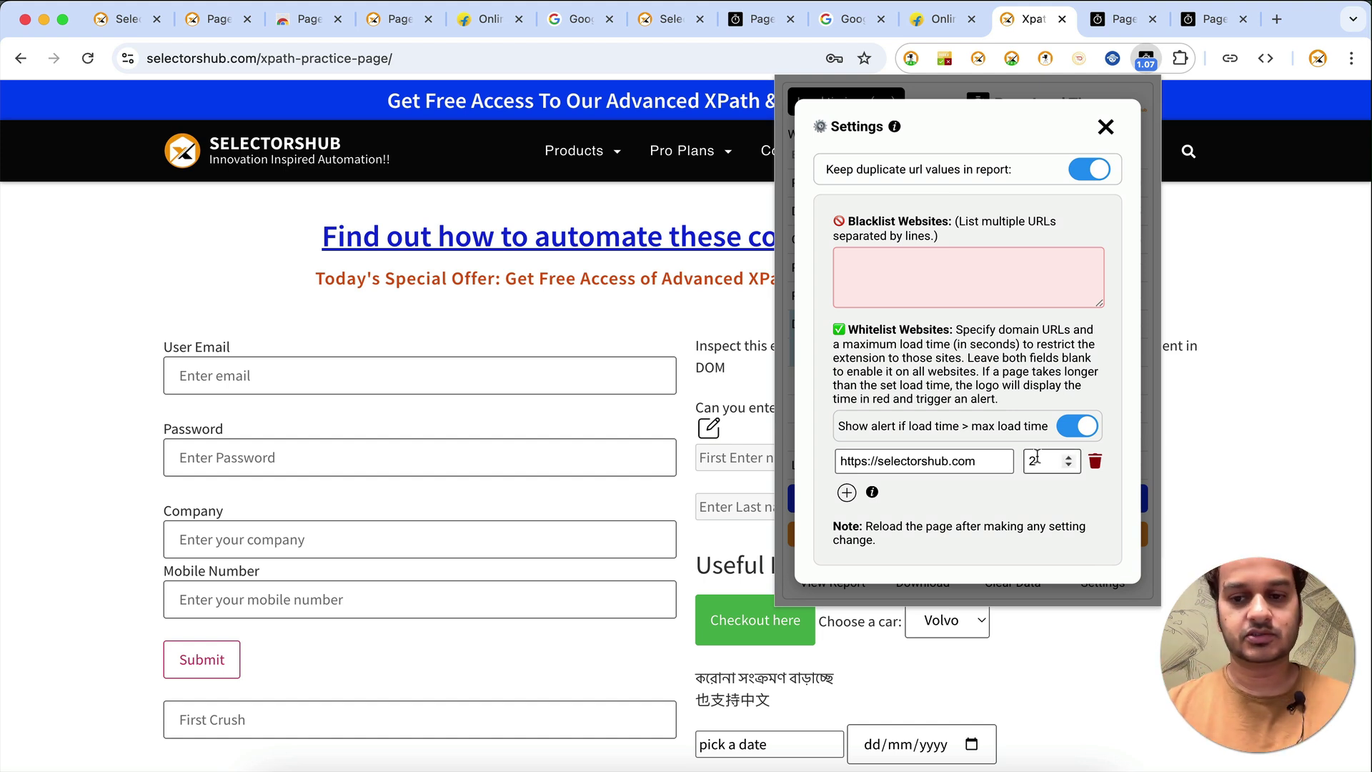
{"action": "left_click", "coordinate": [1045, 508]}
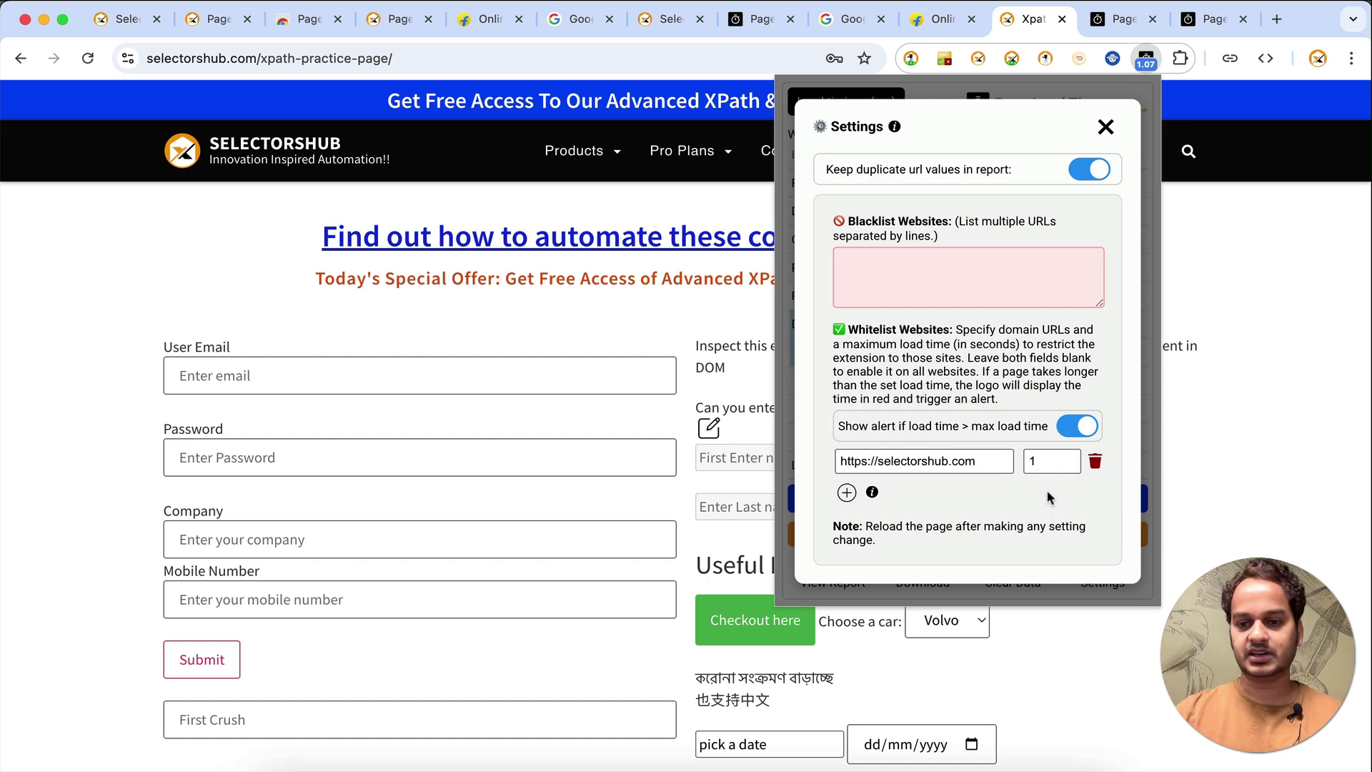
{"action": "left_click", "coordinate": [1107, 128]}
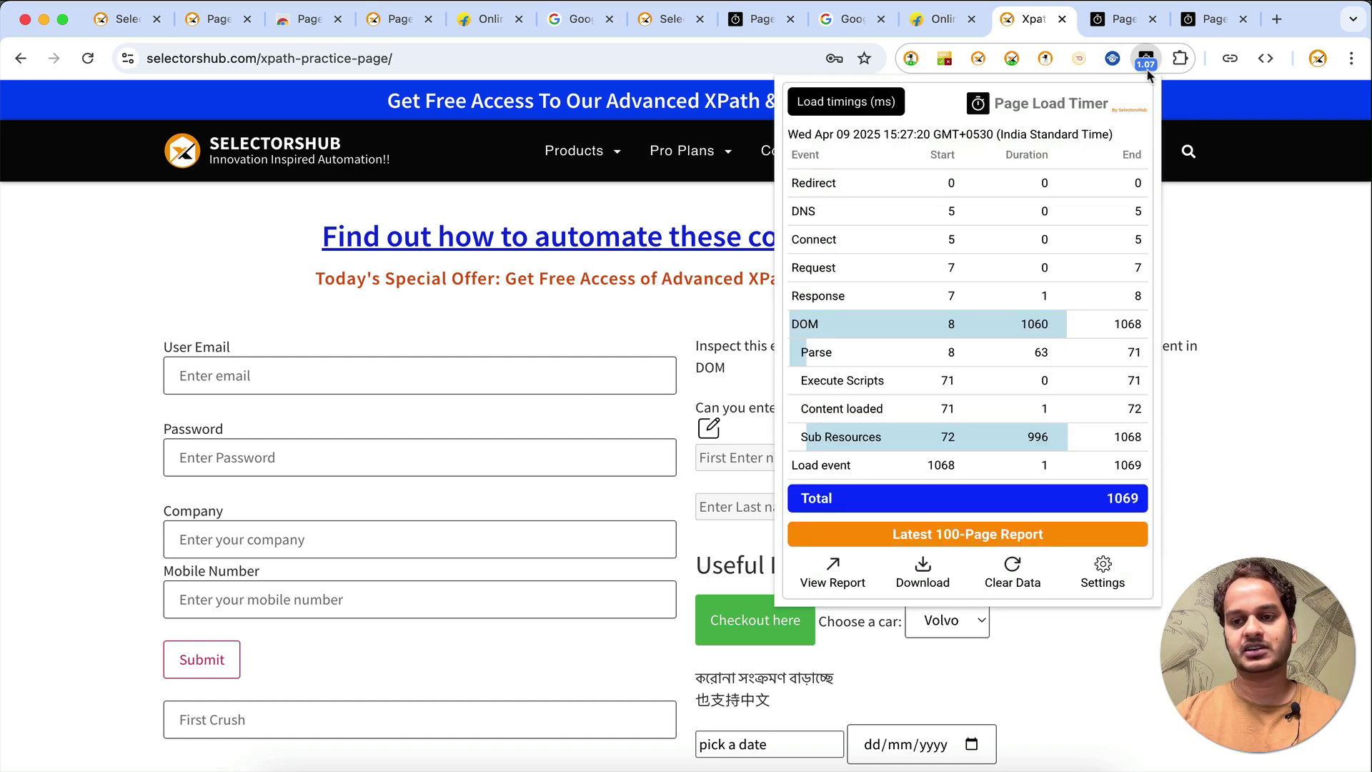
{"action": "left_click", "coordinate": [1148, 66]}
{"action": "key", "text": "super+r"}
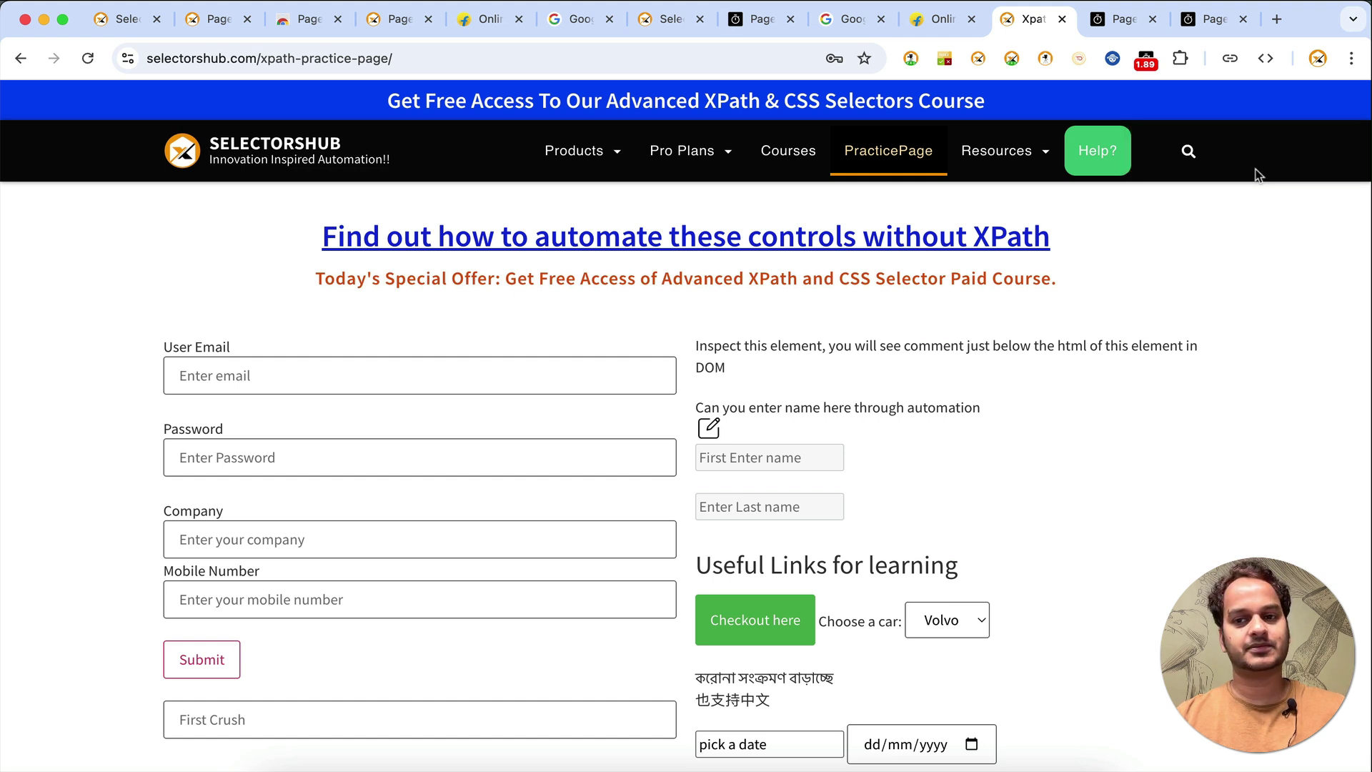
Reload to trigger the over-limit alert, then open SelectorsHub's XPath practice page in a new tab.
{"action": "key", "text": "super+r"}
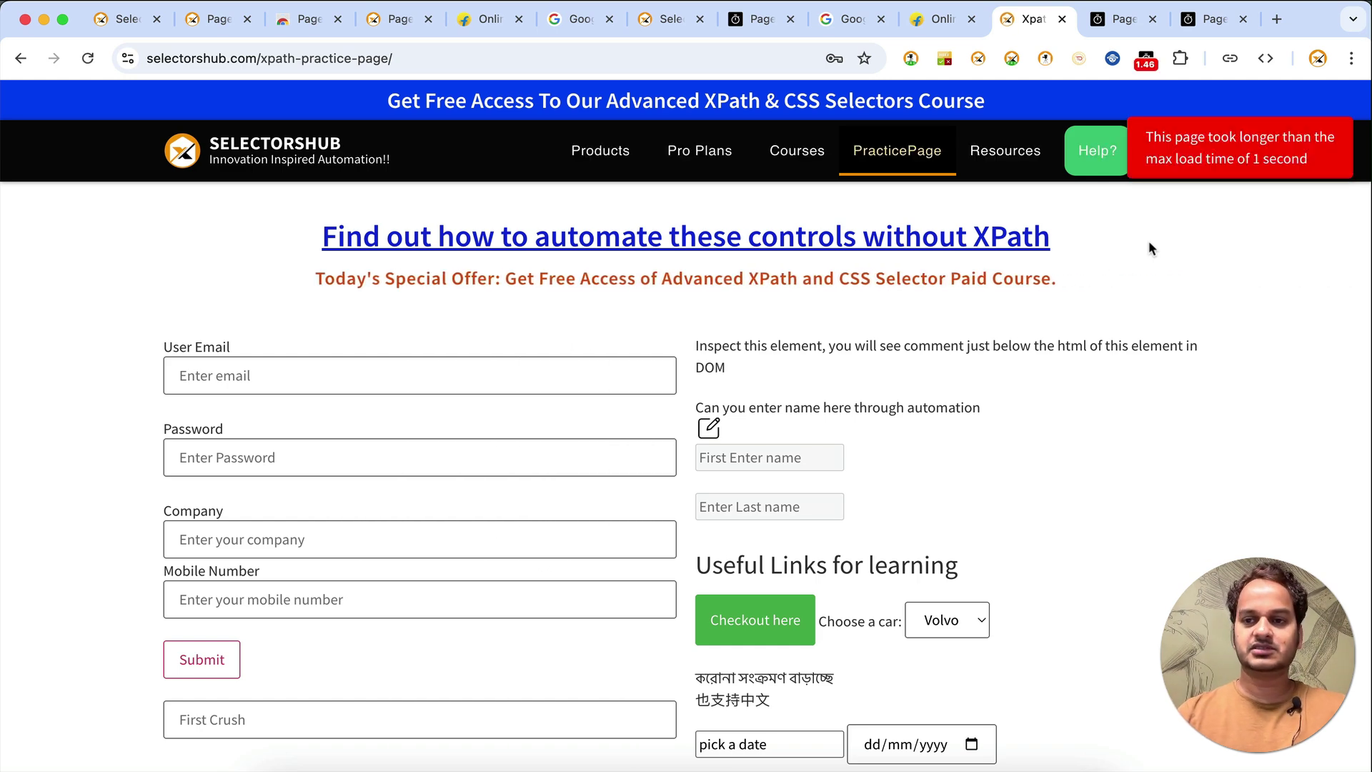
{"action": "left_click", "coordinate": [1276, 20]}
{"action": "type", "text": "selectorshub.com"}
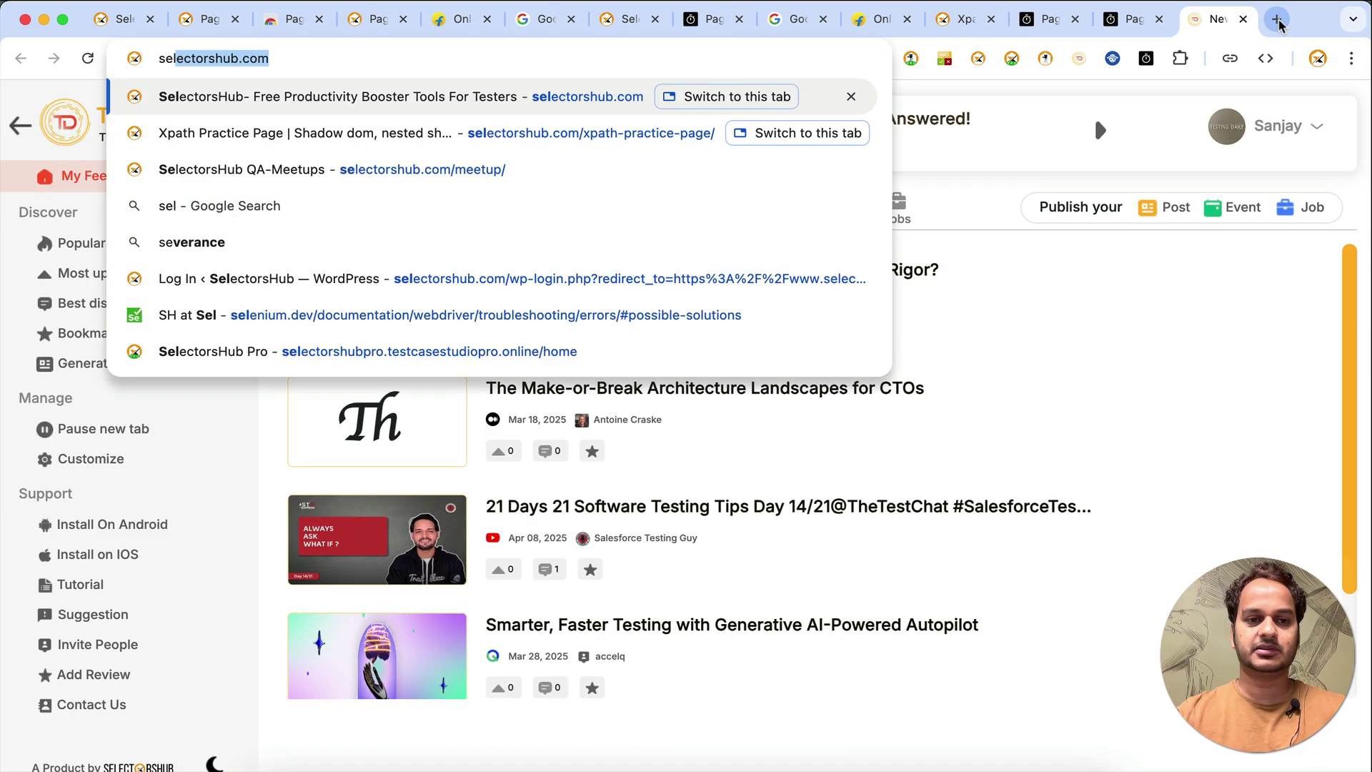
{"action": "key", "text": "Return"}
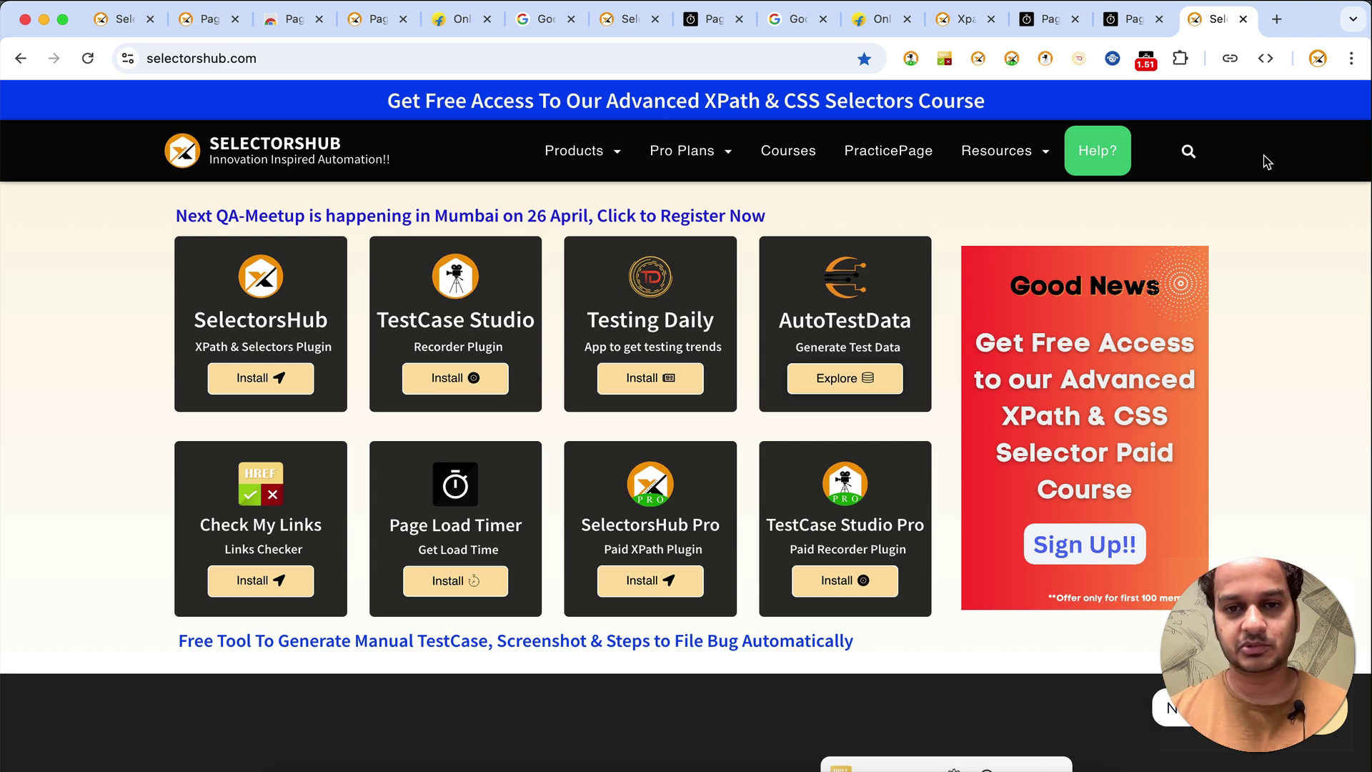
{"action": "left_click", "coordinate": [865, 157]}
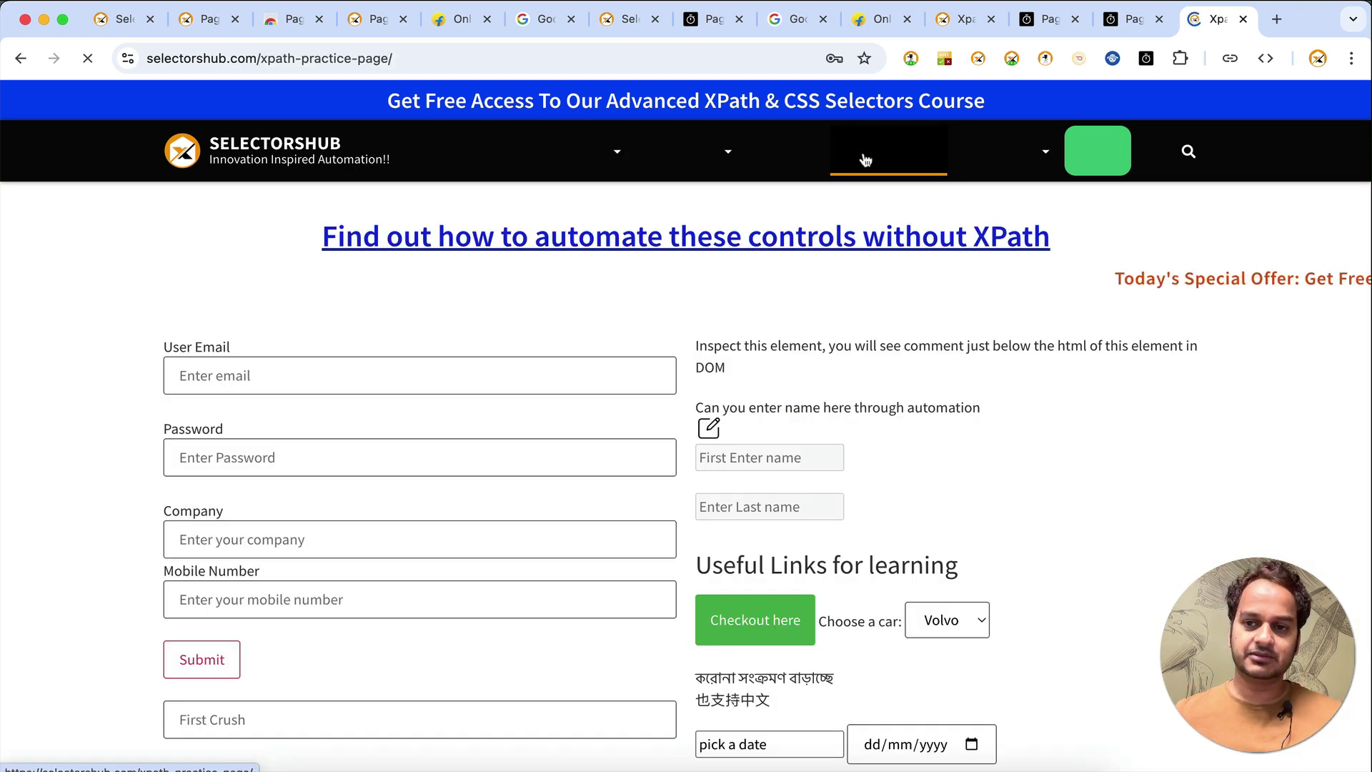
{"action": "mouse_move", "coordinate": [1115, 156]}
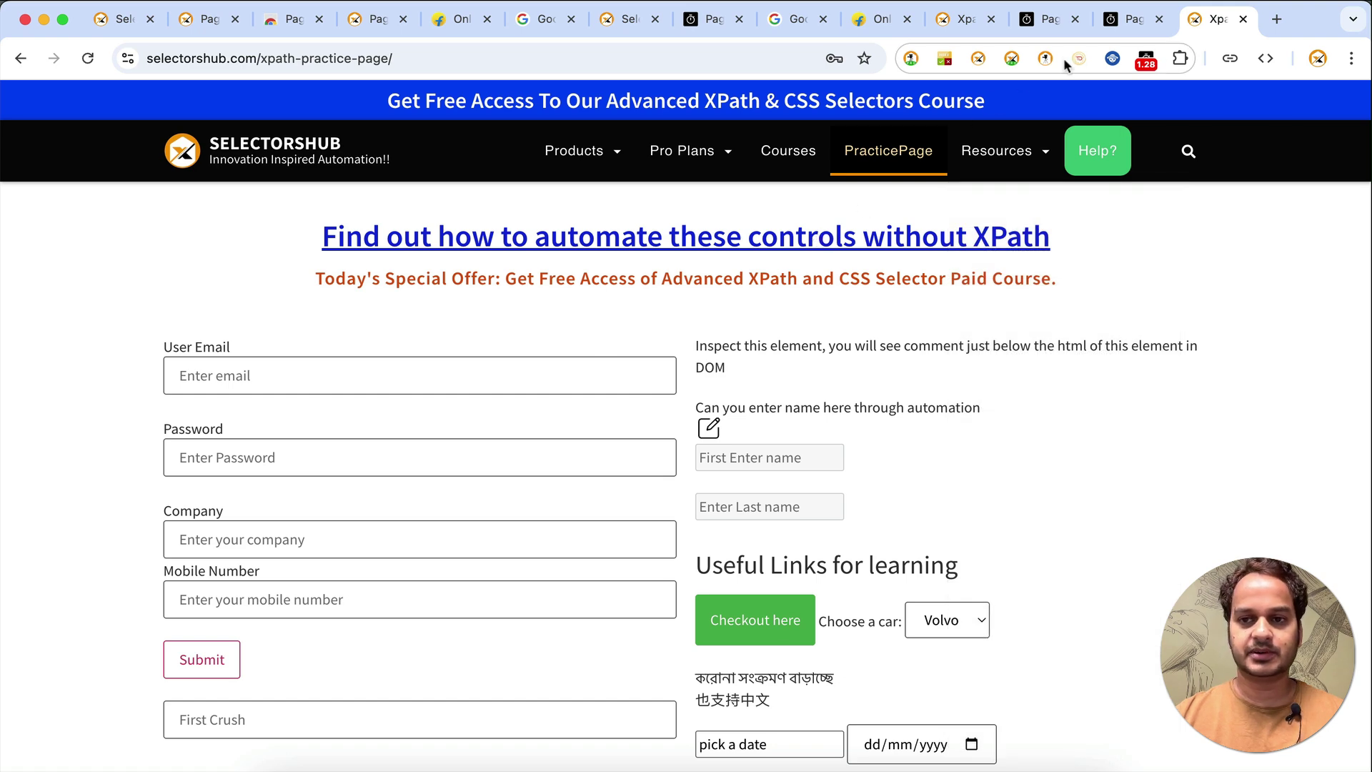
View the full load time report, then return to the XPath practice page.
{"action": "left_click", "coordinate": [1146, 58]}
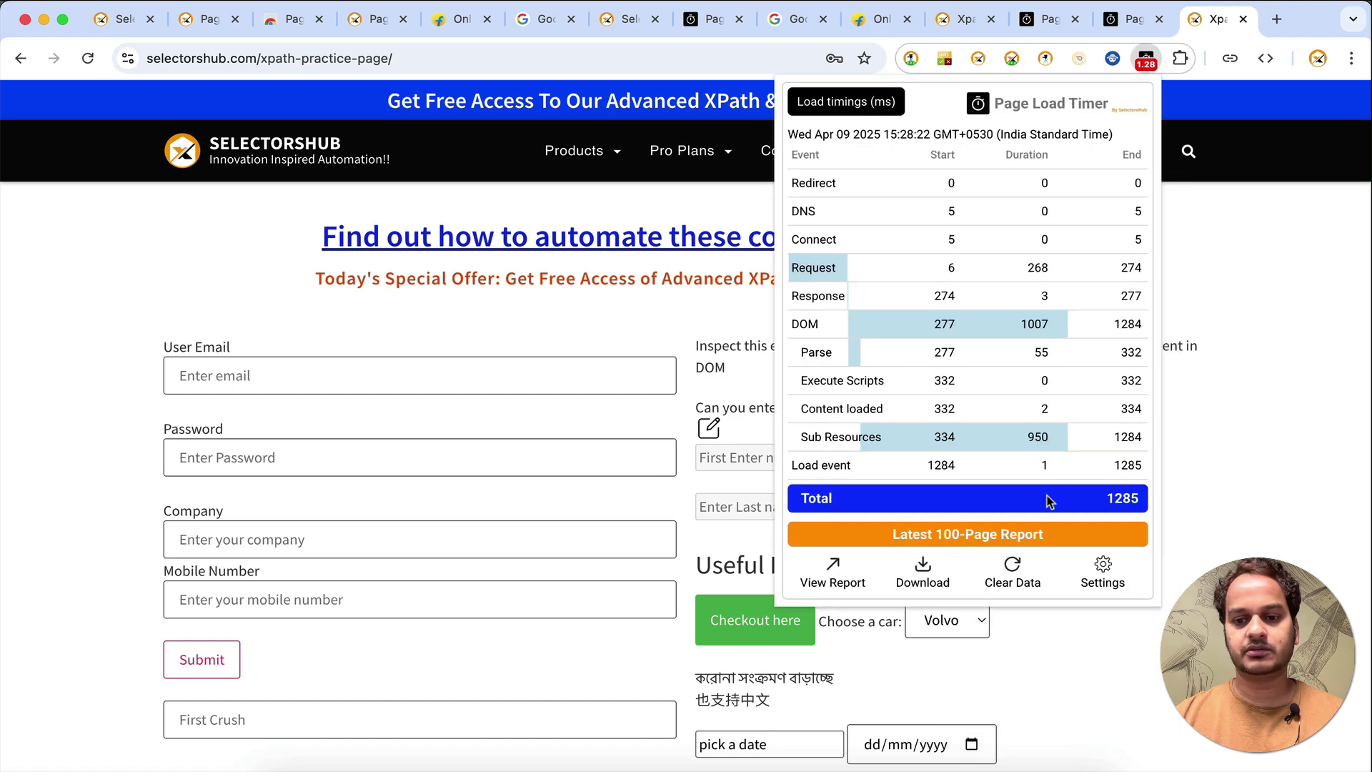
{"action": "left_click", "coordinate": [831, 572]}
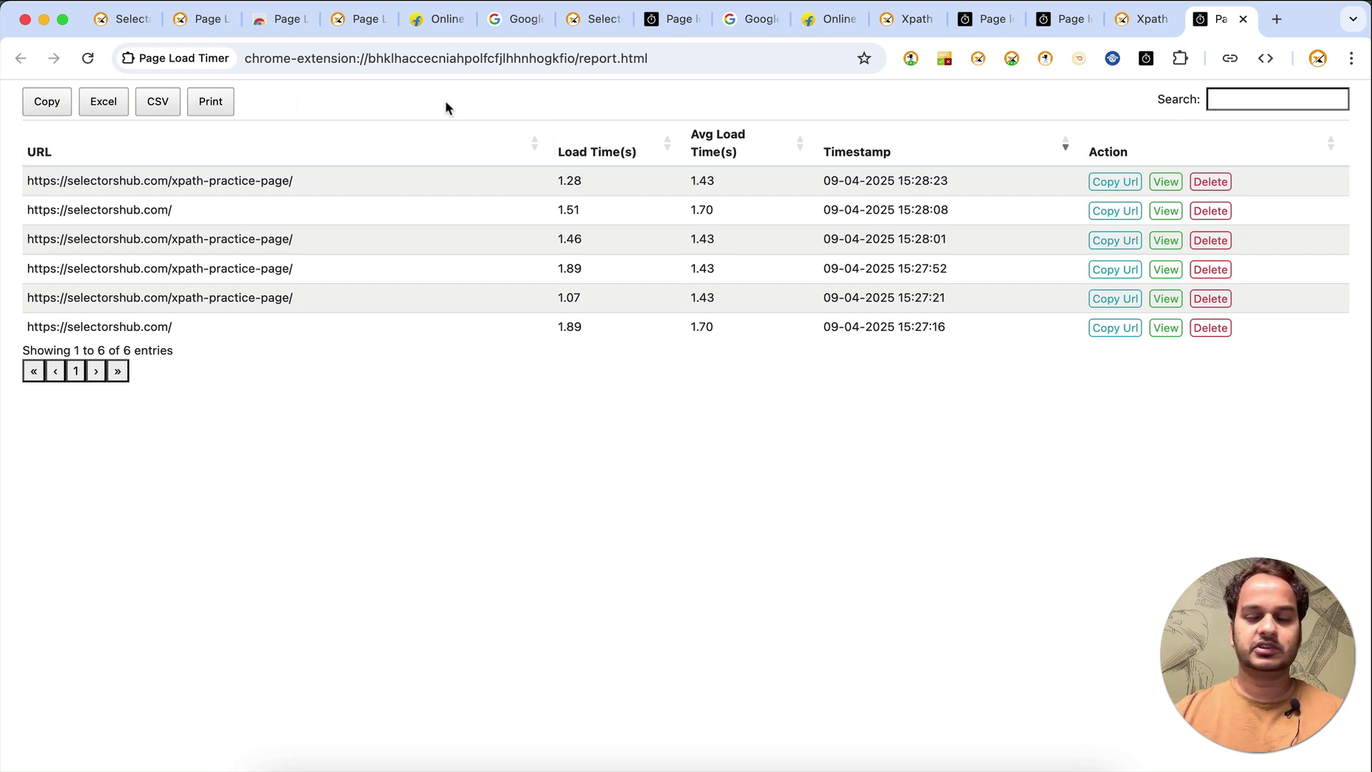
{"action": "left_click", "coordinate": [1144, 19]}
Download the practice page's load data as PageLoadTimer (5).csv and close the panel.
{"action": "left_click", "coordinate": [1147, 58]}
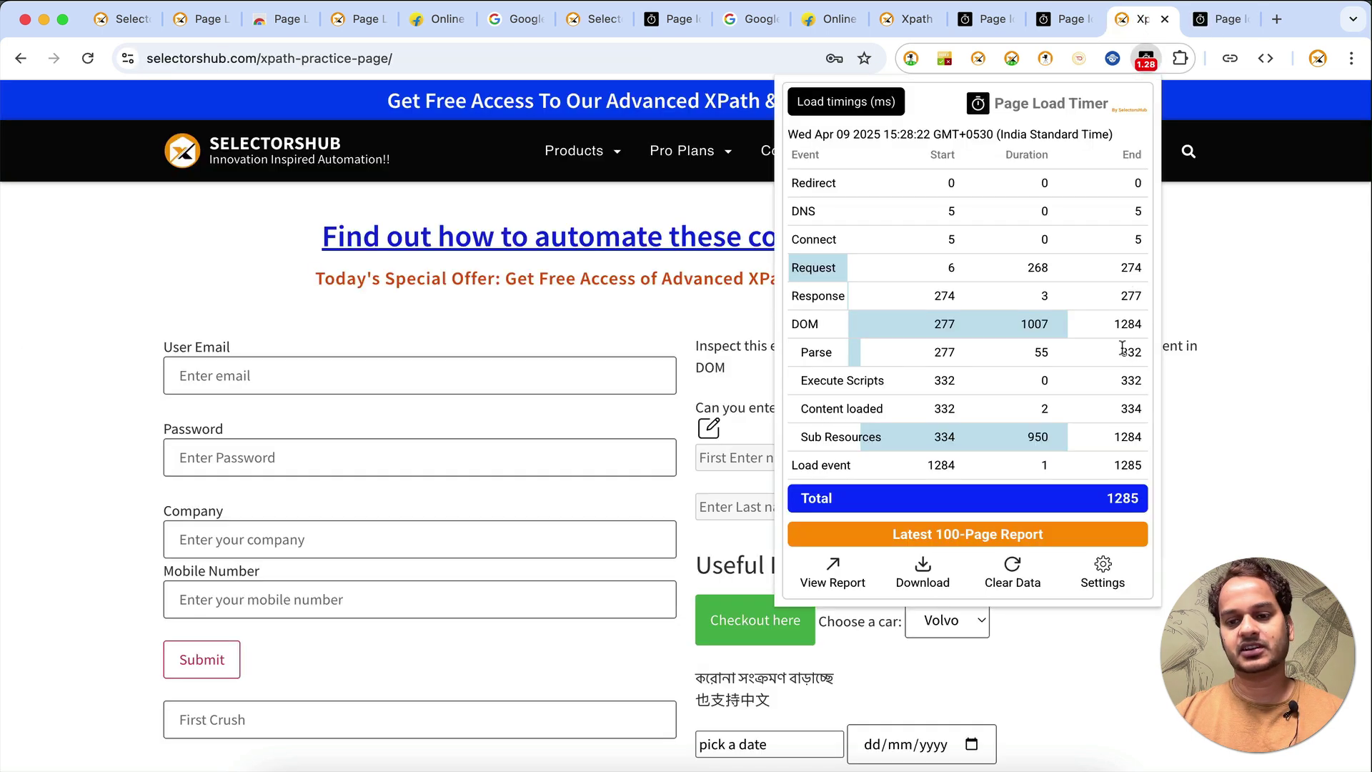
{"action": "left_click", "coordinate": [923, 570]}
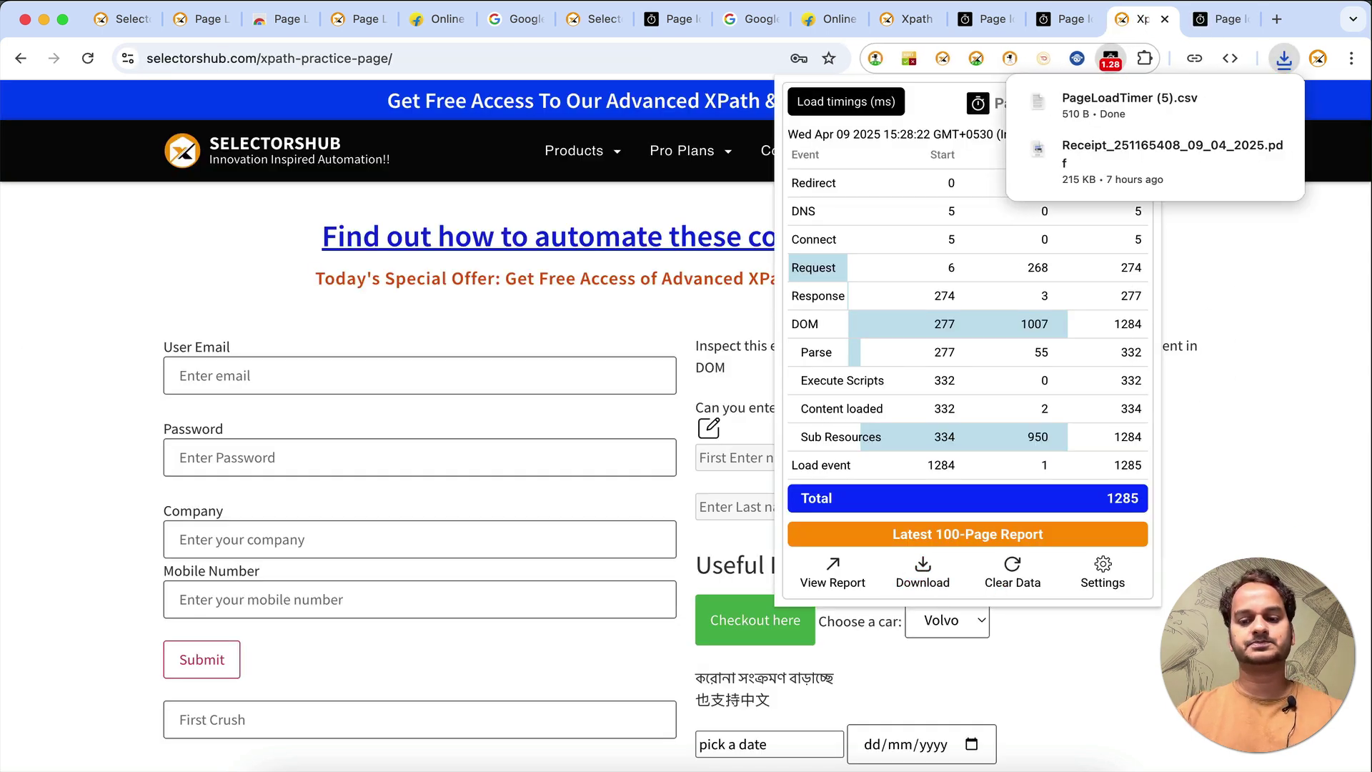
{"action": "left_click", "coordinate": [1298, 469]}
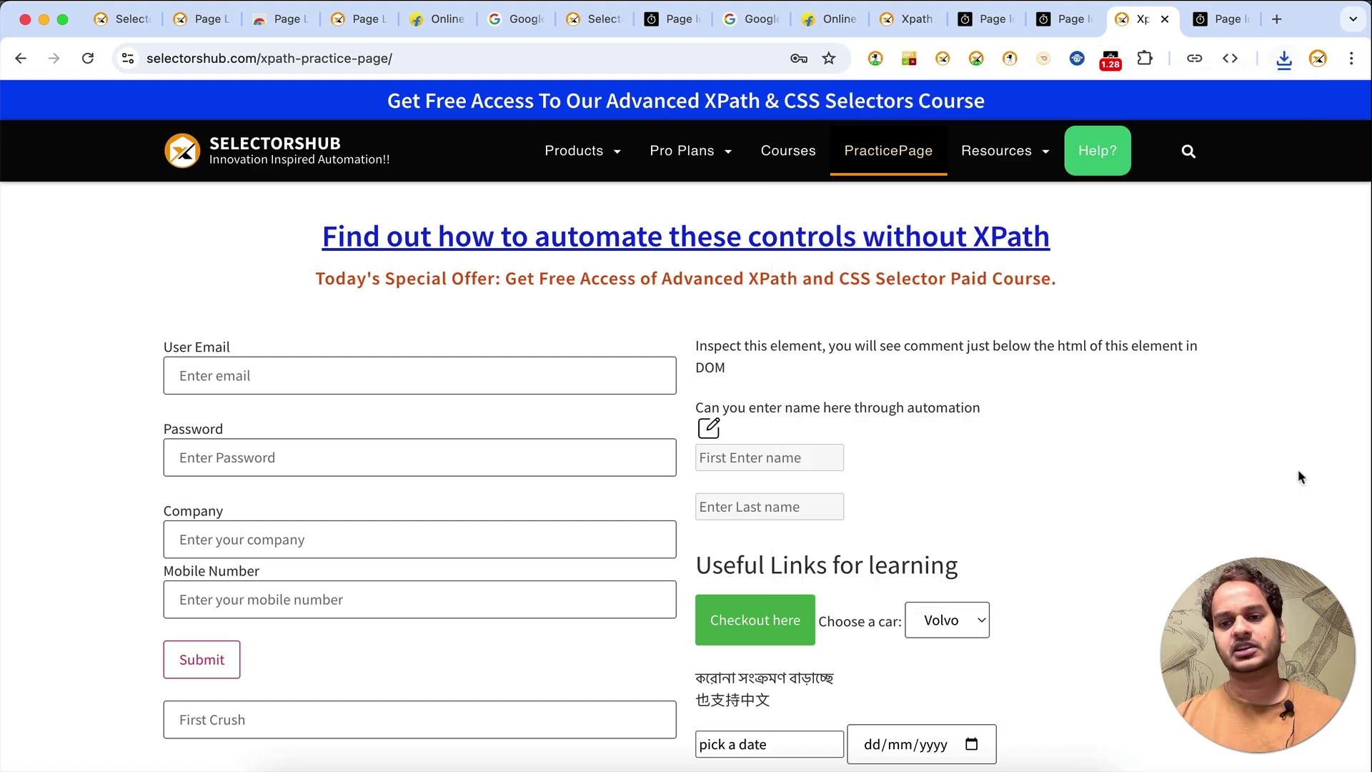
Turn off the 'Show alert if load time > max load time' setting.
{"action": "left_click", "coordinate": [1111, 59]}
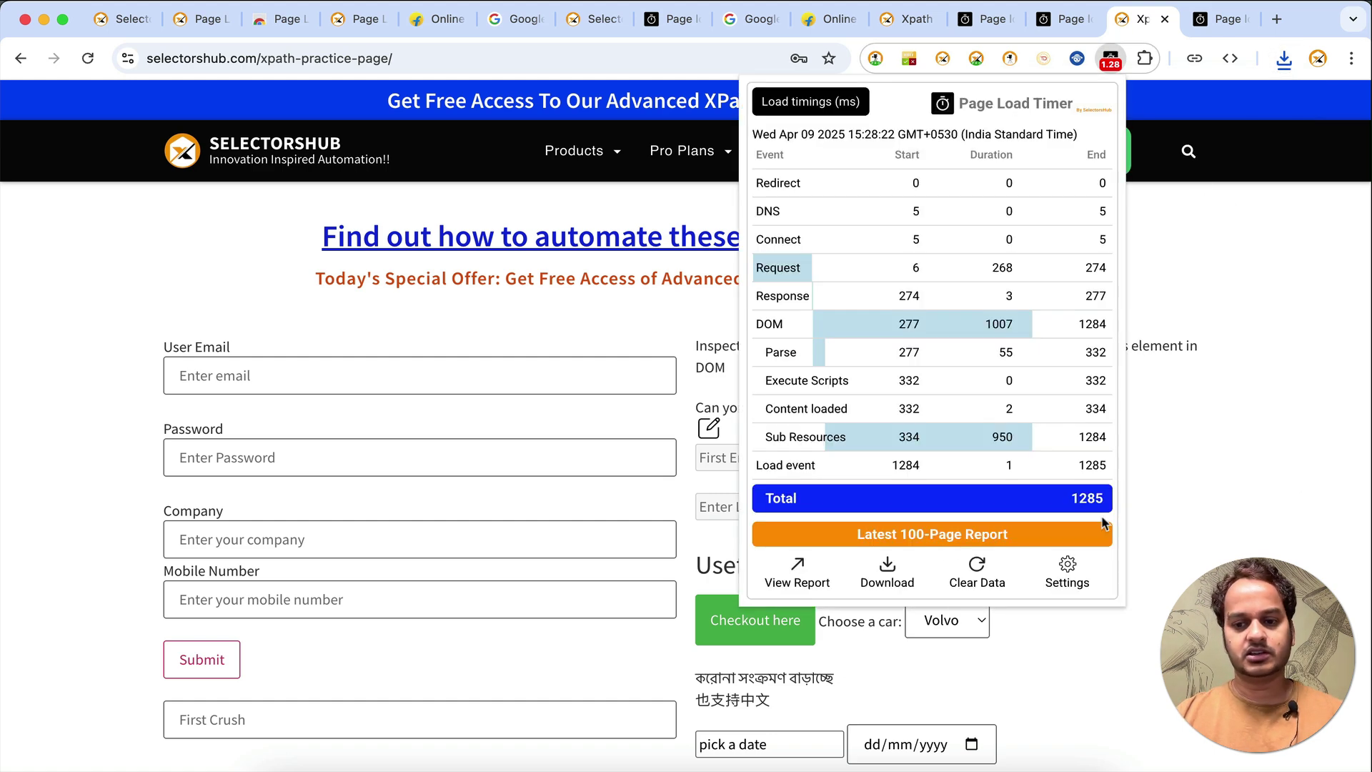
{"action": "left_click", "coordinate": [1068, 568]}
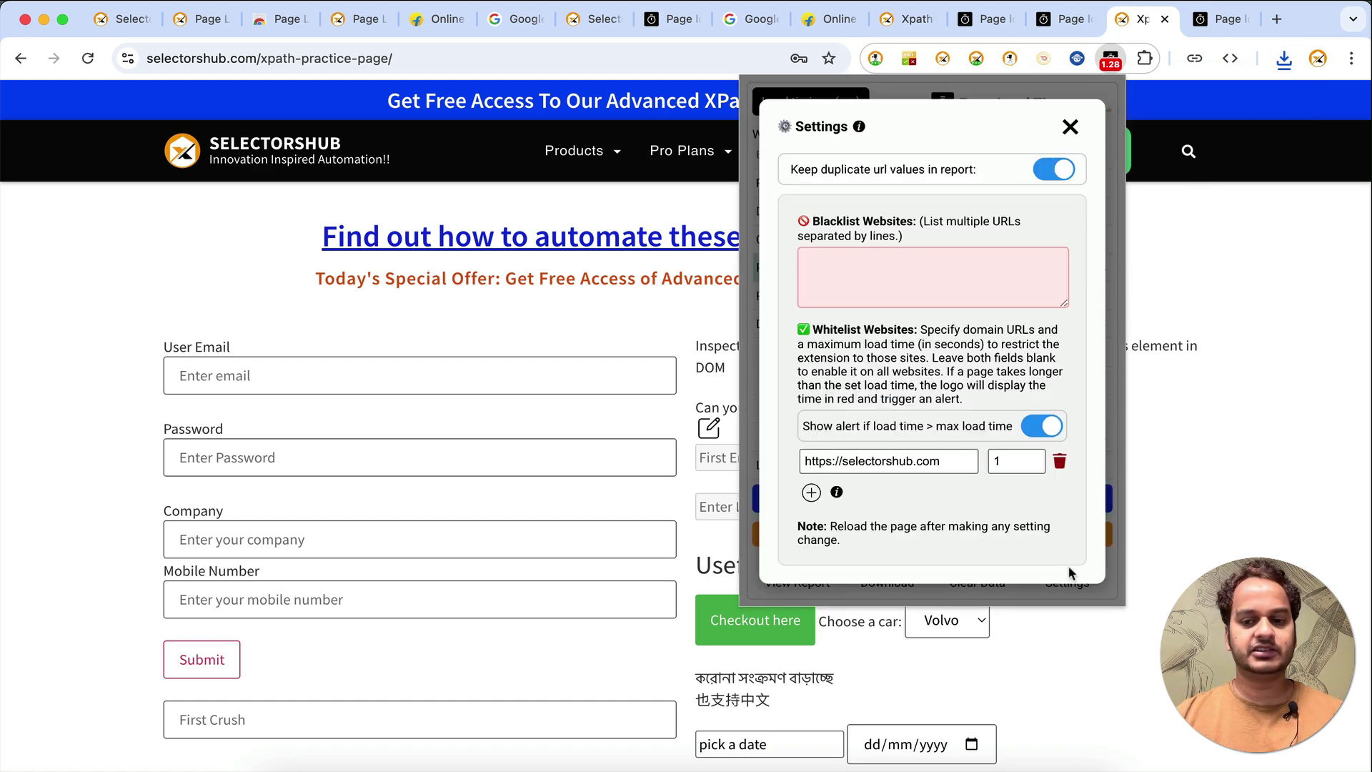
{"action": "left_click", "coordinate": [1027, 427]}
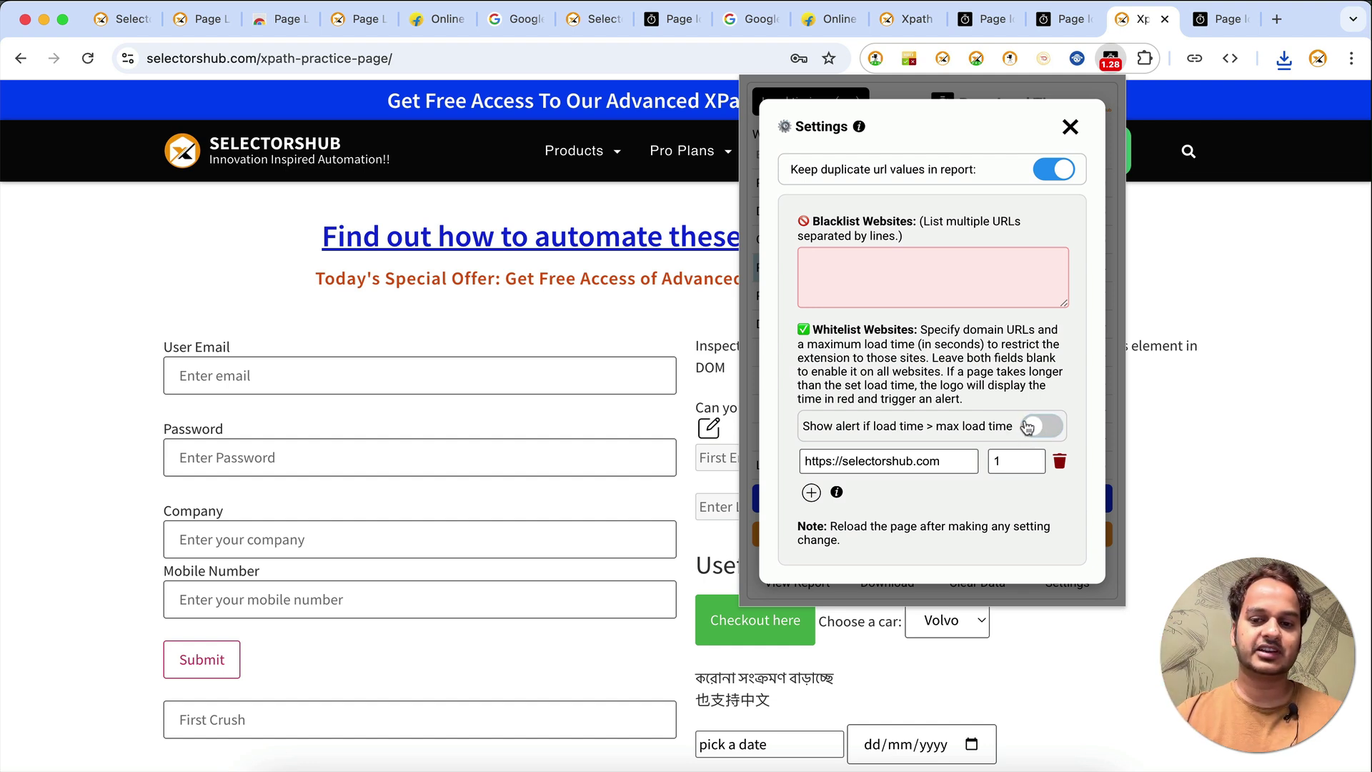
{"action": "left_click", "coordinate": [1223, 404]}
Reload the practice page and add a second whitelist row in settings.
{"action": "key", "text": "super+r"}
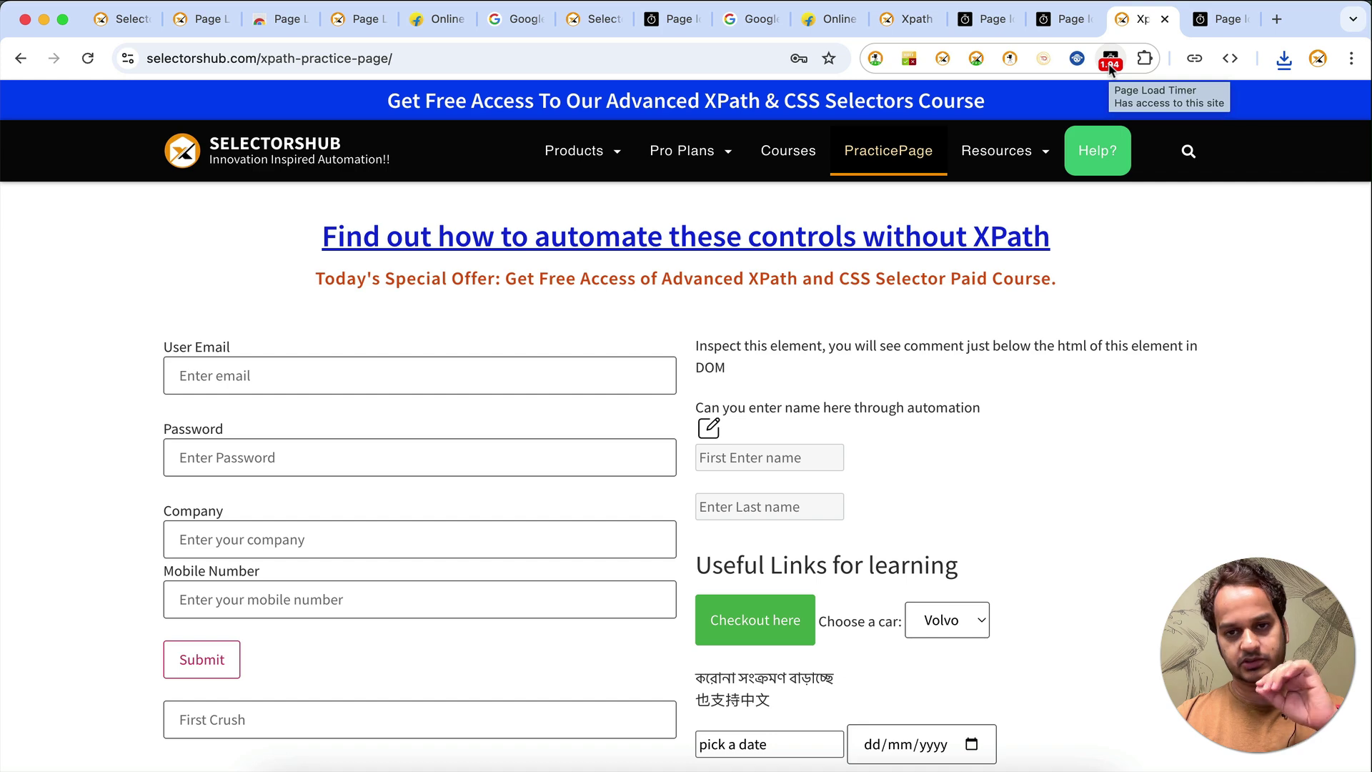
{"action": "left_click", "coordinate": [1110, 60]}
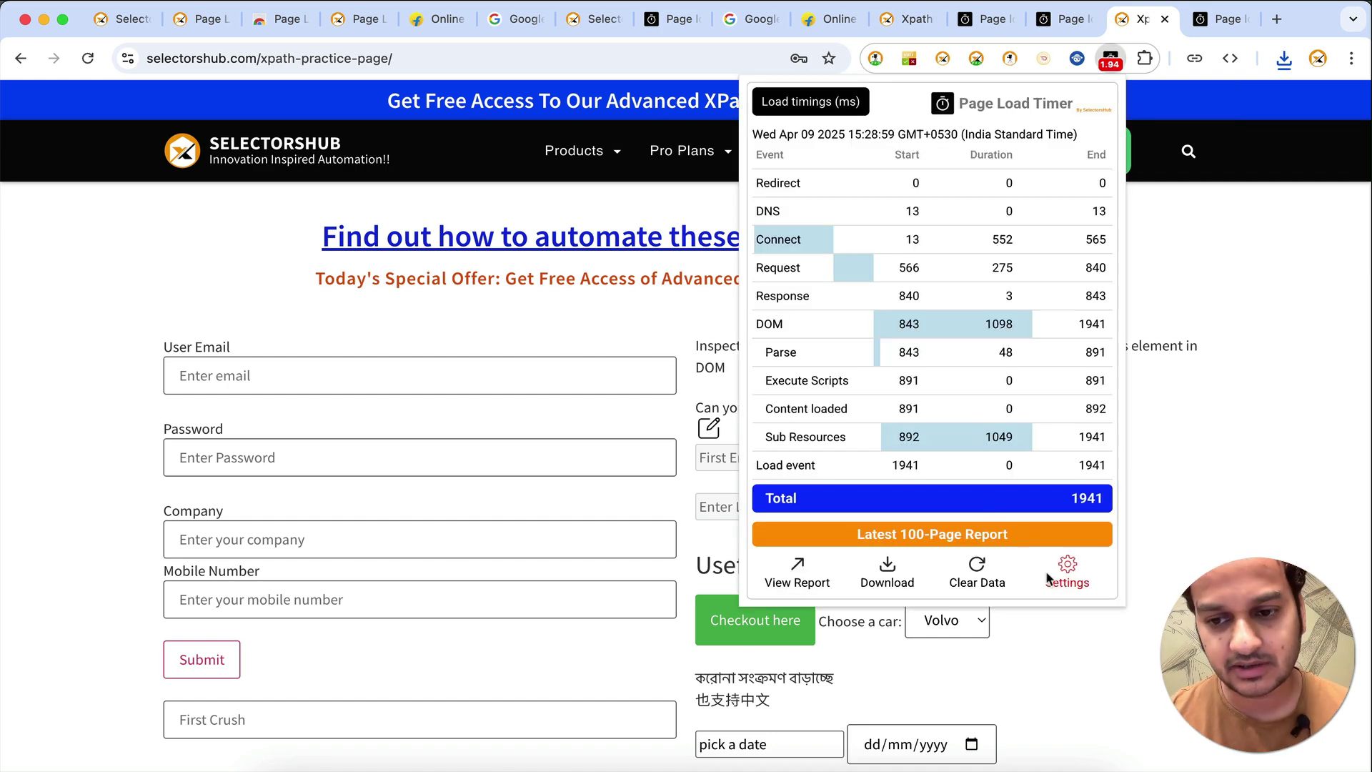
{"action": "left_click", "coordinate": [1068, 570]}
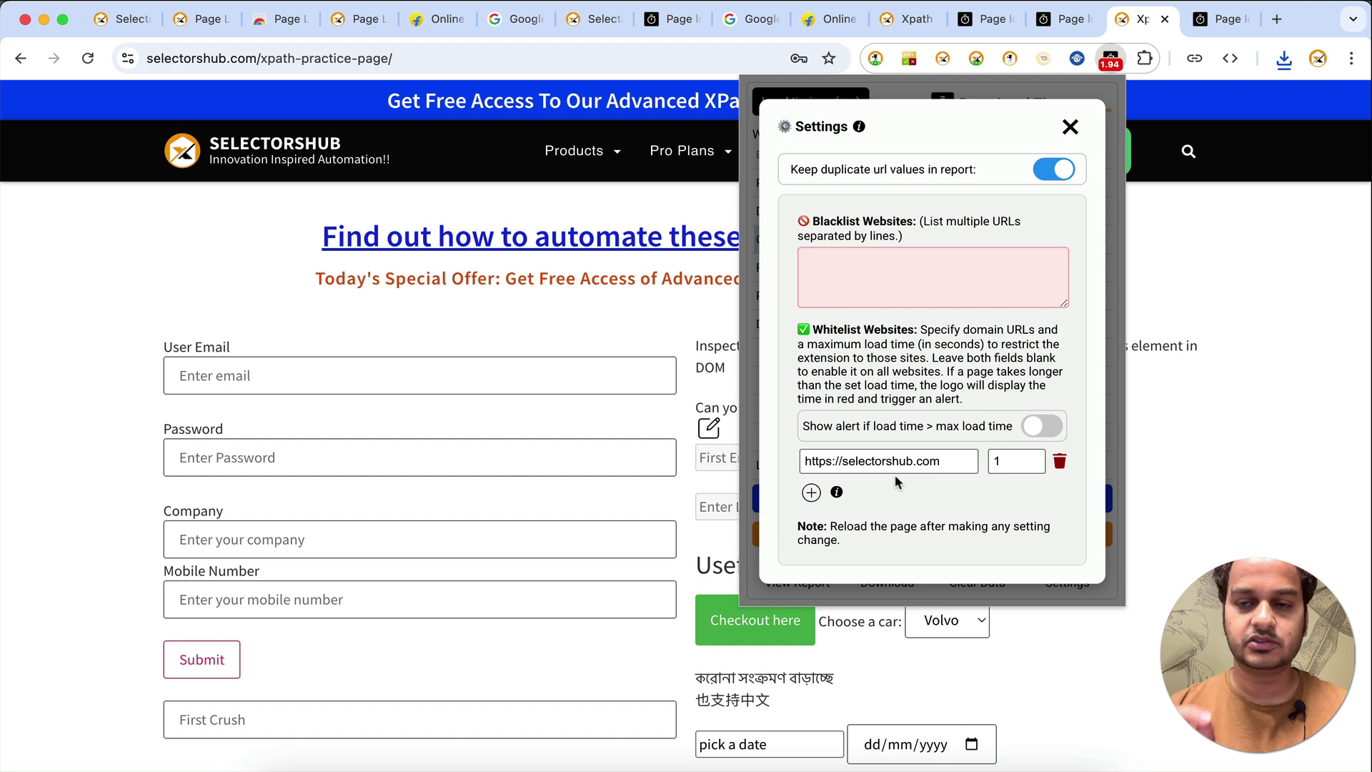
{"action": "left_click", "coordinate": [810, 493]}
Whitelist flipkart.com with a 0.5-second maximum load time.
{"action": "left_click", "coordinate": [846, 479]}
{"action": "type", "text": "flipkart.com"}
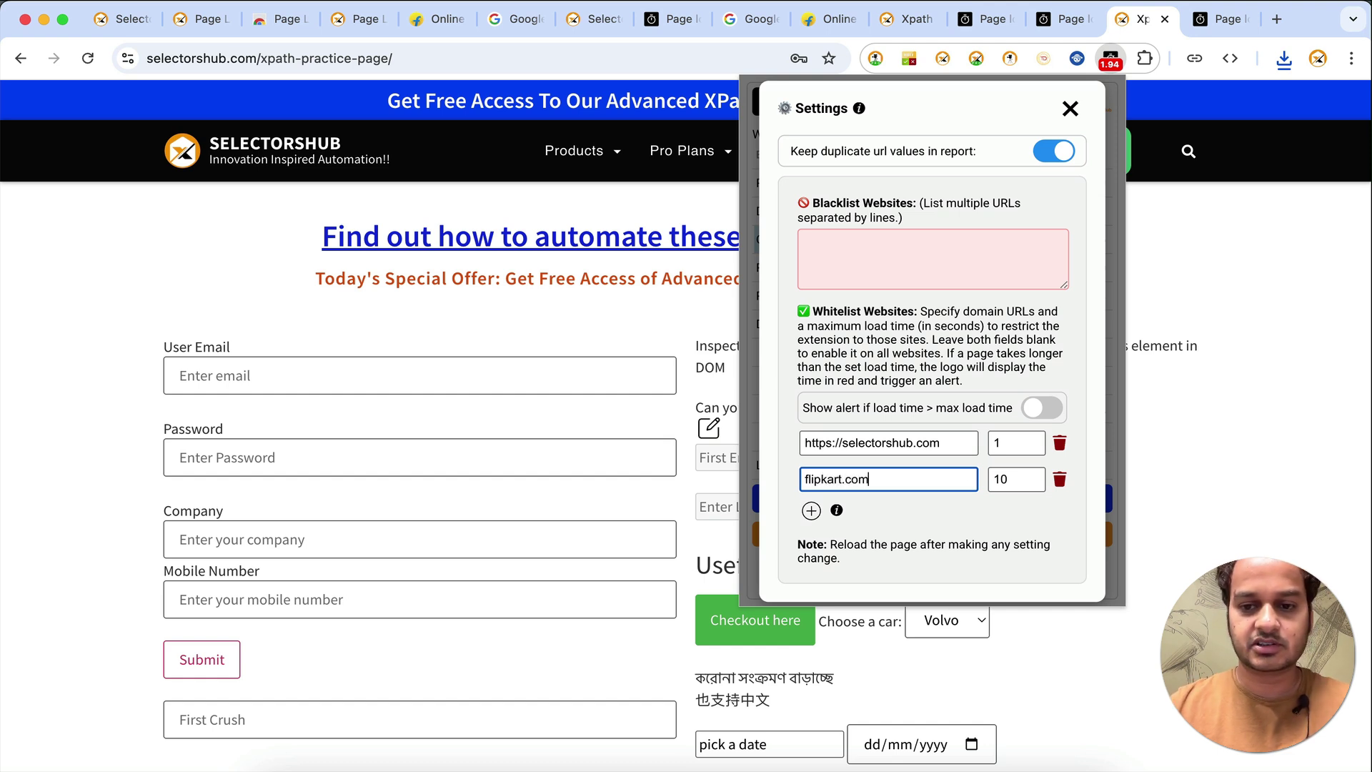
{"action": "double_click", "coordinate": [1016, 479]}
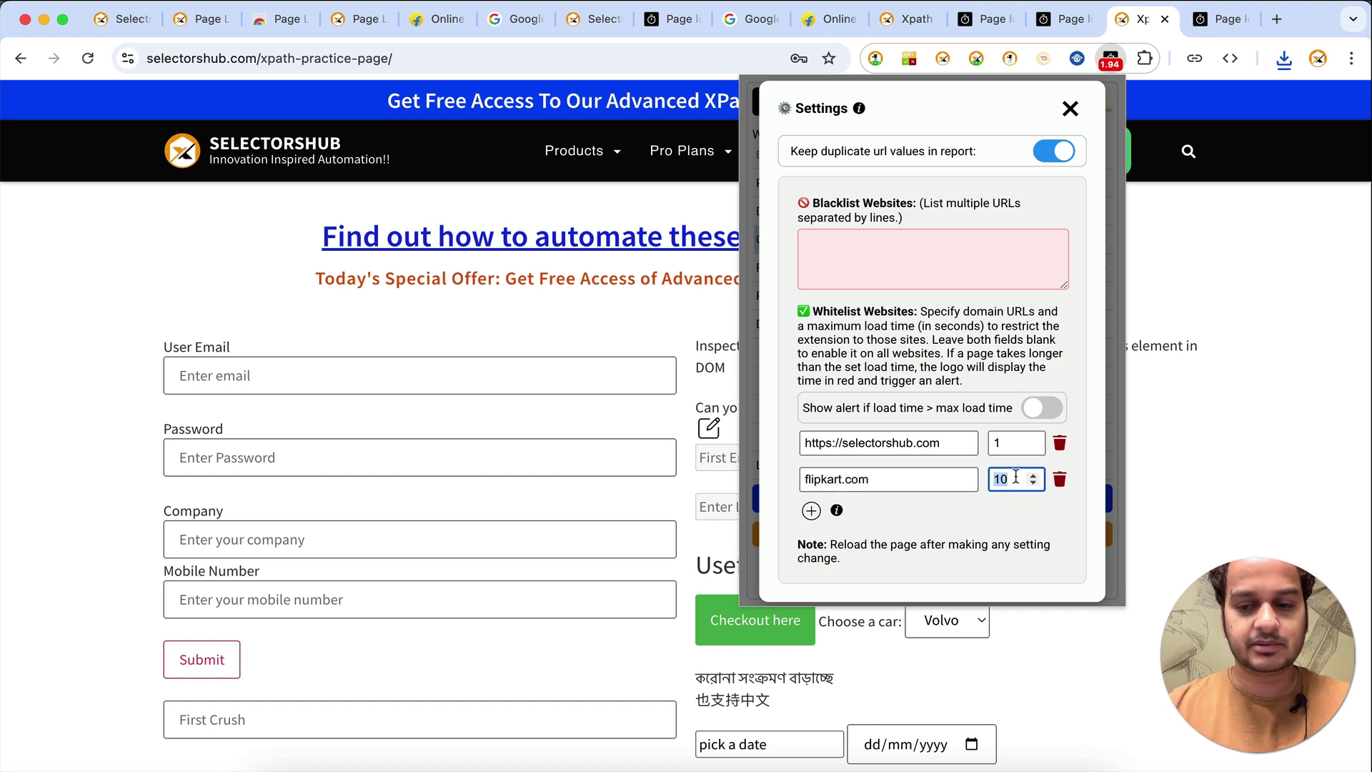
{"action": "type", "text": "1"}
{"action": "key", "text": "BackSpace"}
{"action": "type", "text": "0.5"}
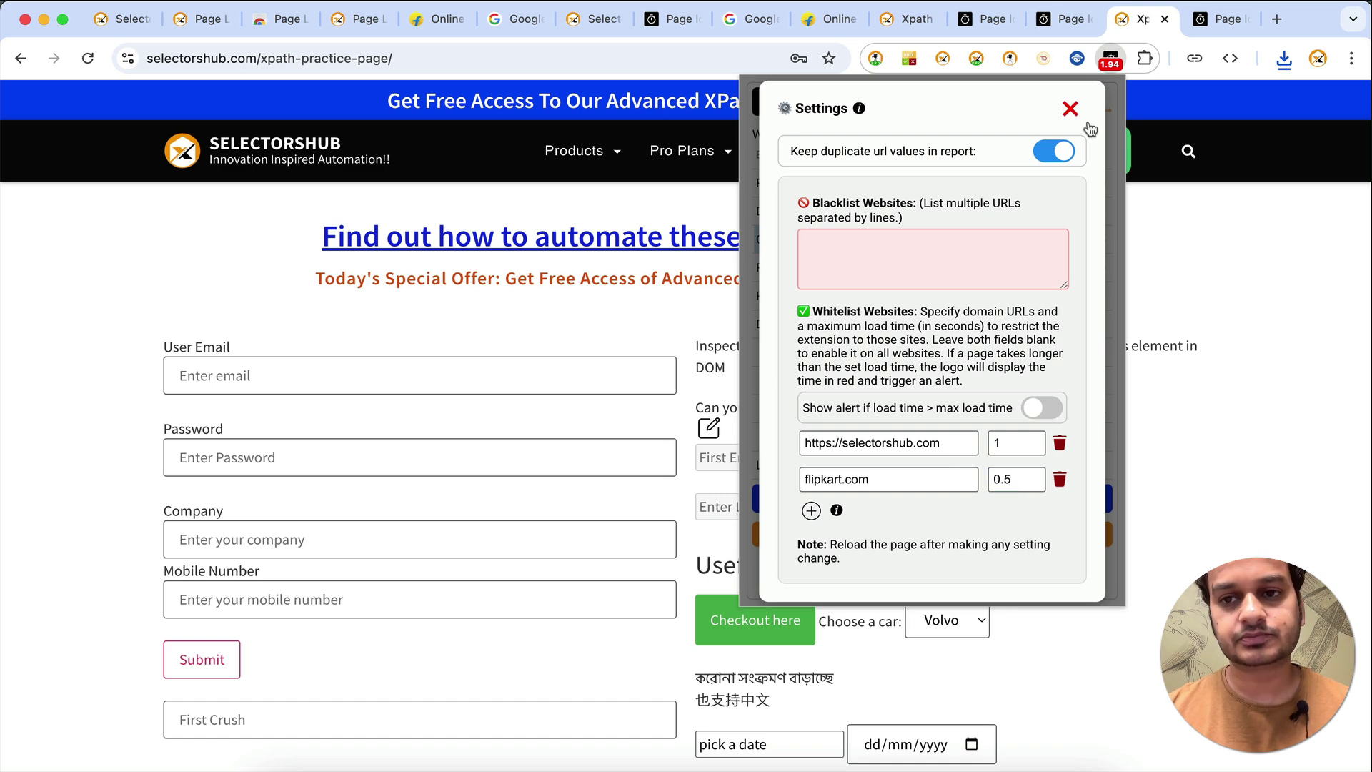
{"action": "left_click", "coordinate": [1110, 59]}
Load flipkart.com in a new tab and turn slow-load alerts back on.
{"action": "left_click", "coordinate": [1277, 19]}
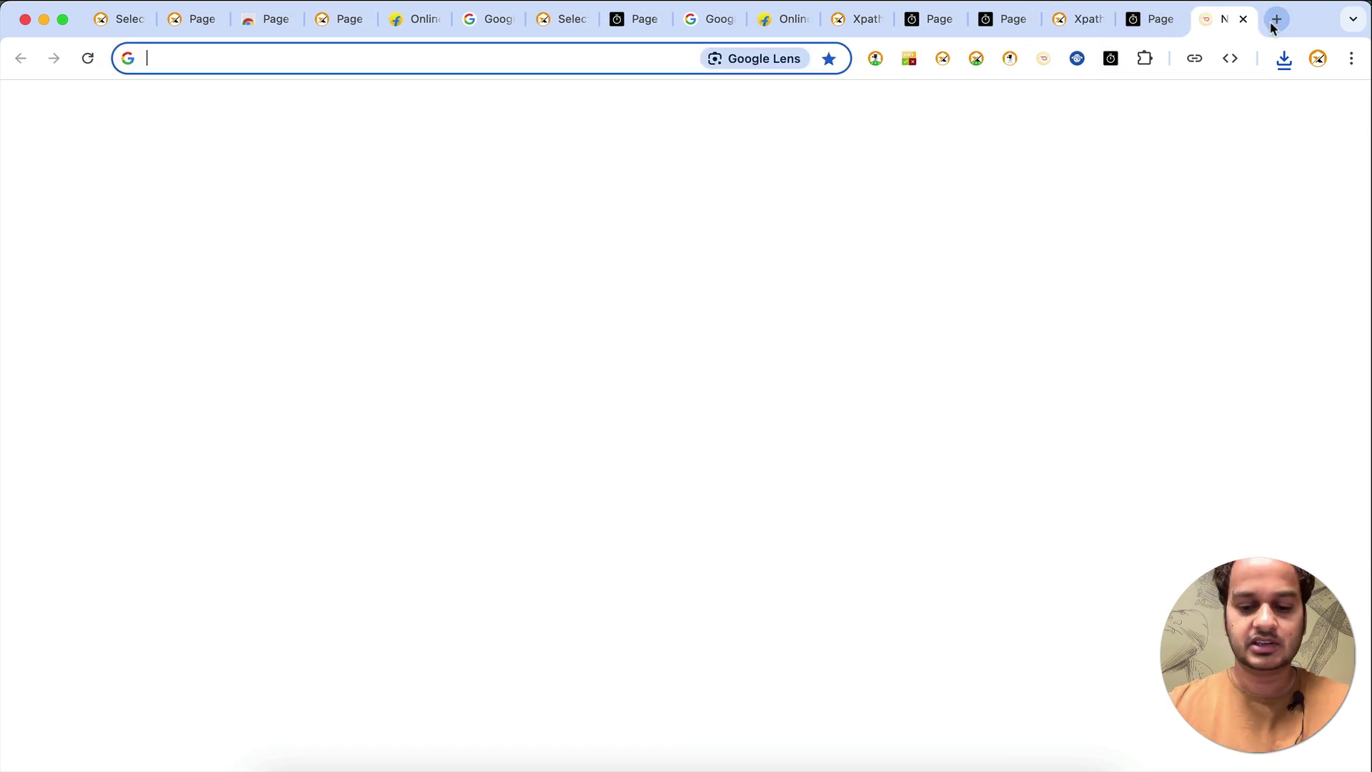
{"action": "type", "text": "flipkart.com"}
{"action": "key", "text": "Return"}
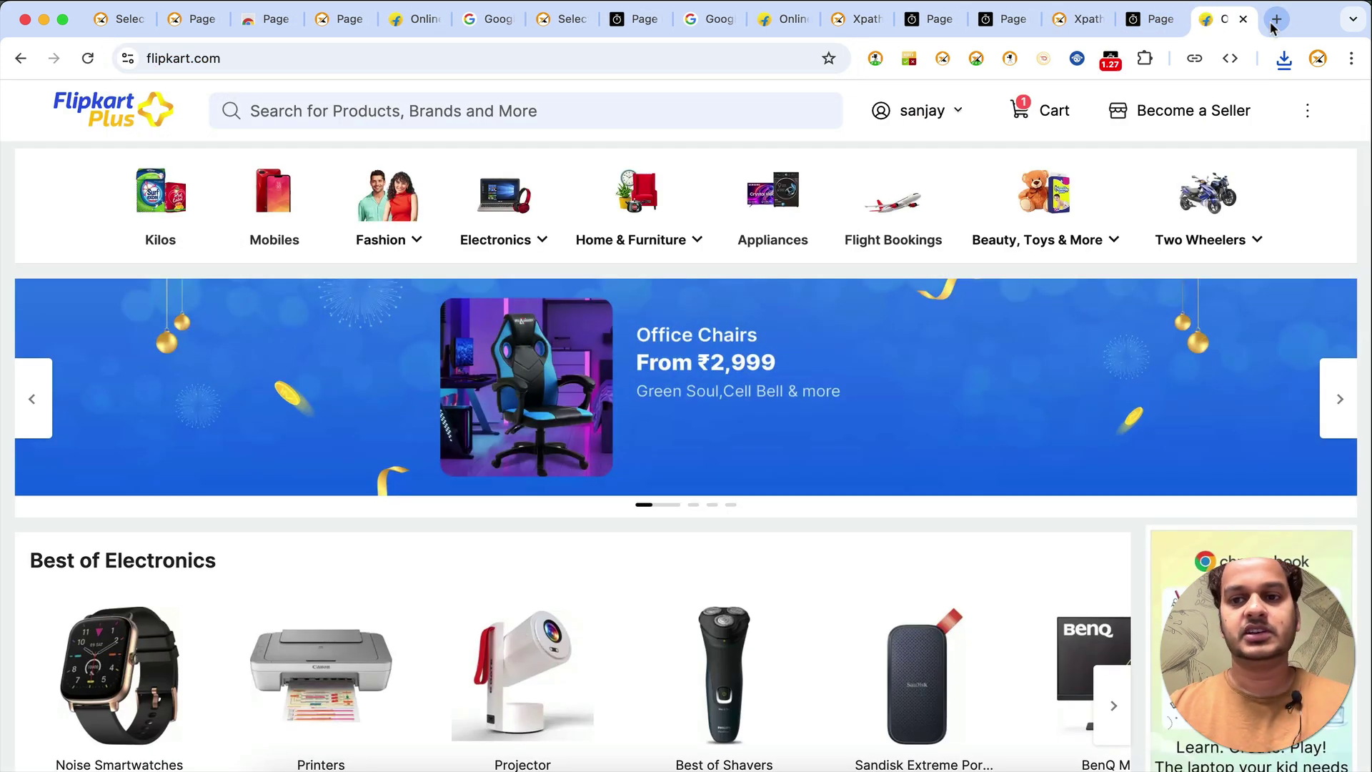
{"action": "left_click", "coordinate": [1111, 63]}
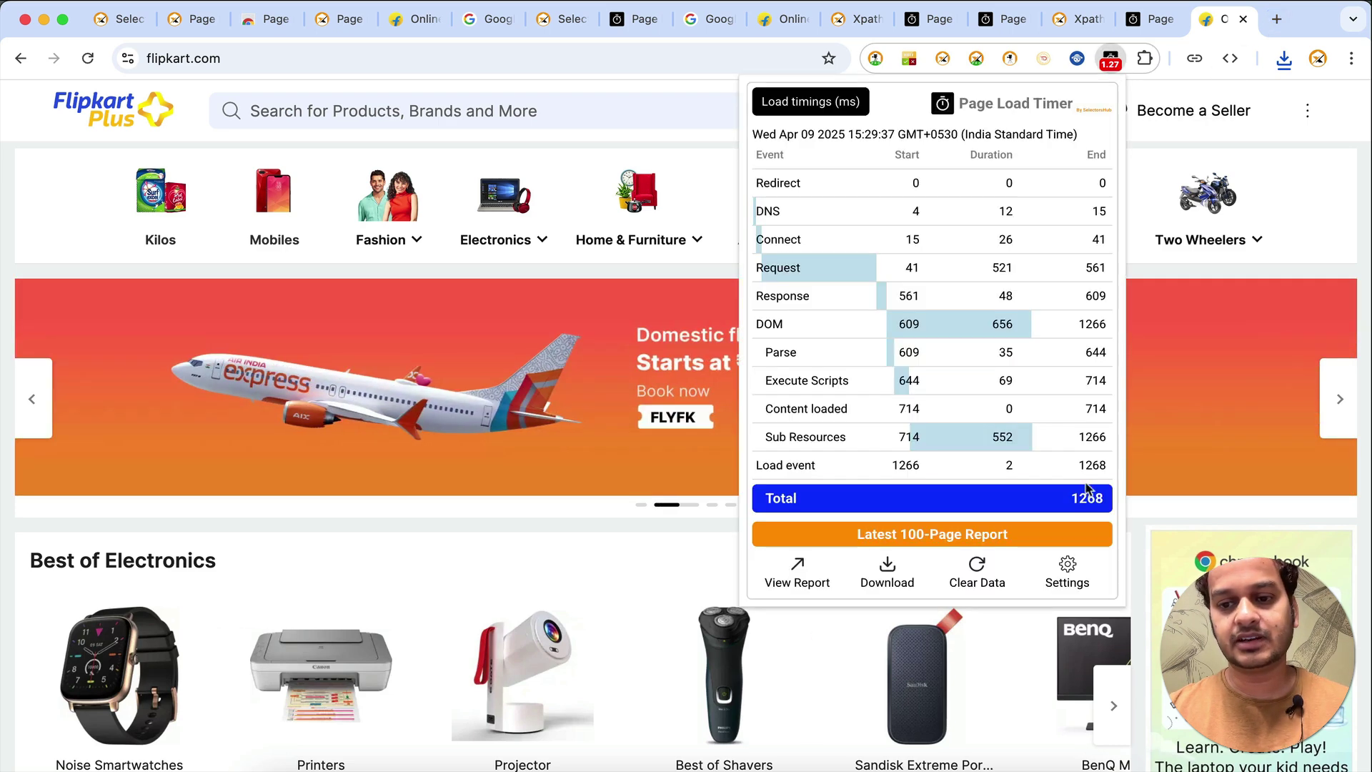
{"action": "left_click", "coordinate": [1068, 572]}
{"action": "left_click", "coordinate": [1045, 409]}
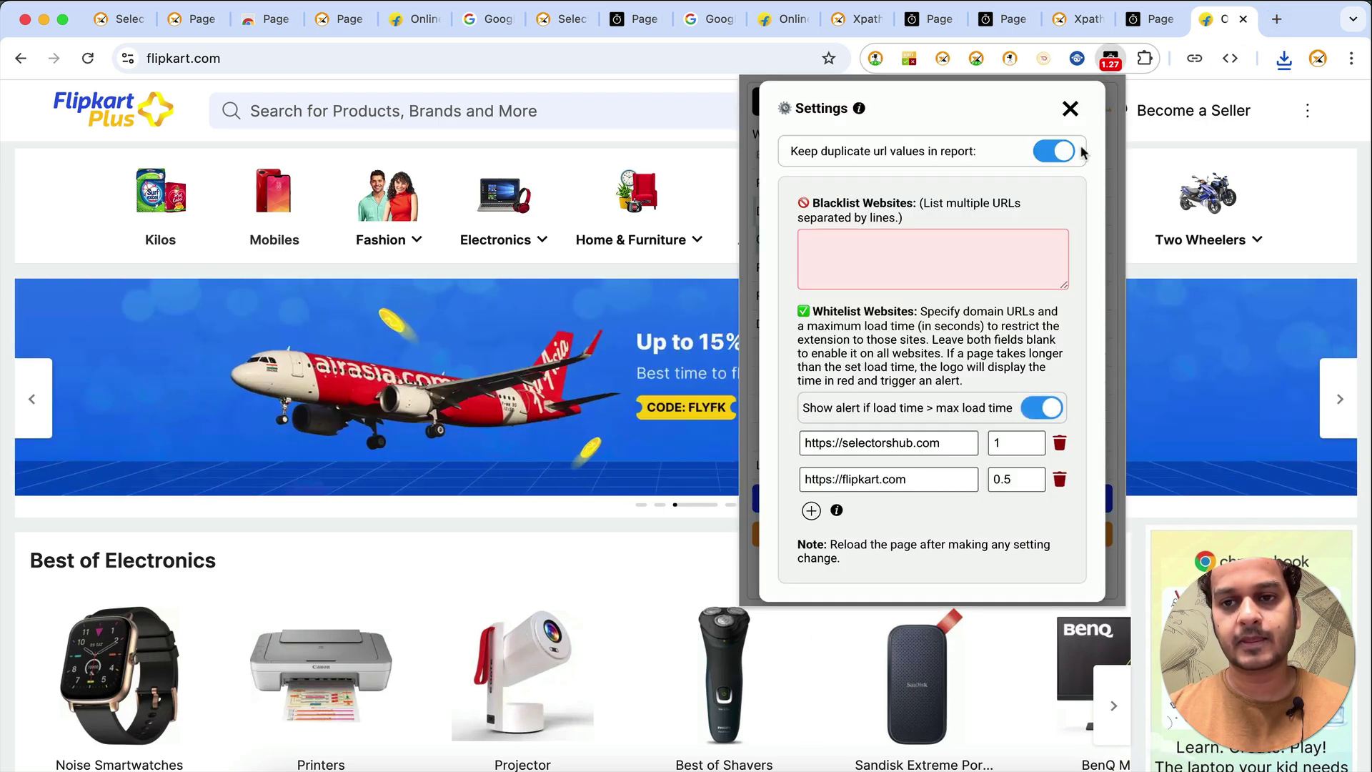
{"action": "left_click", "coordinate": [1110, 61]}
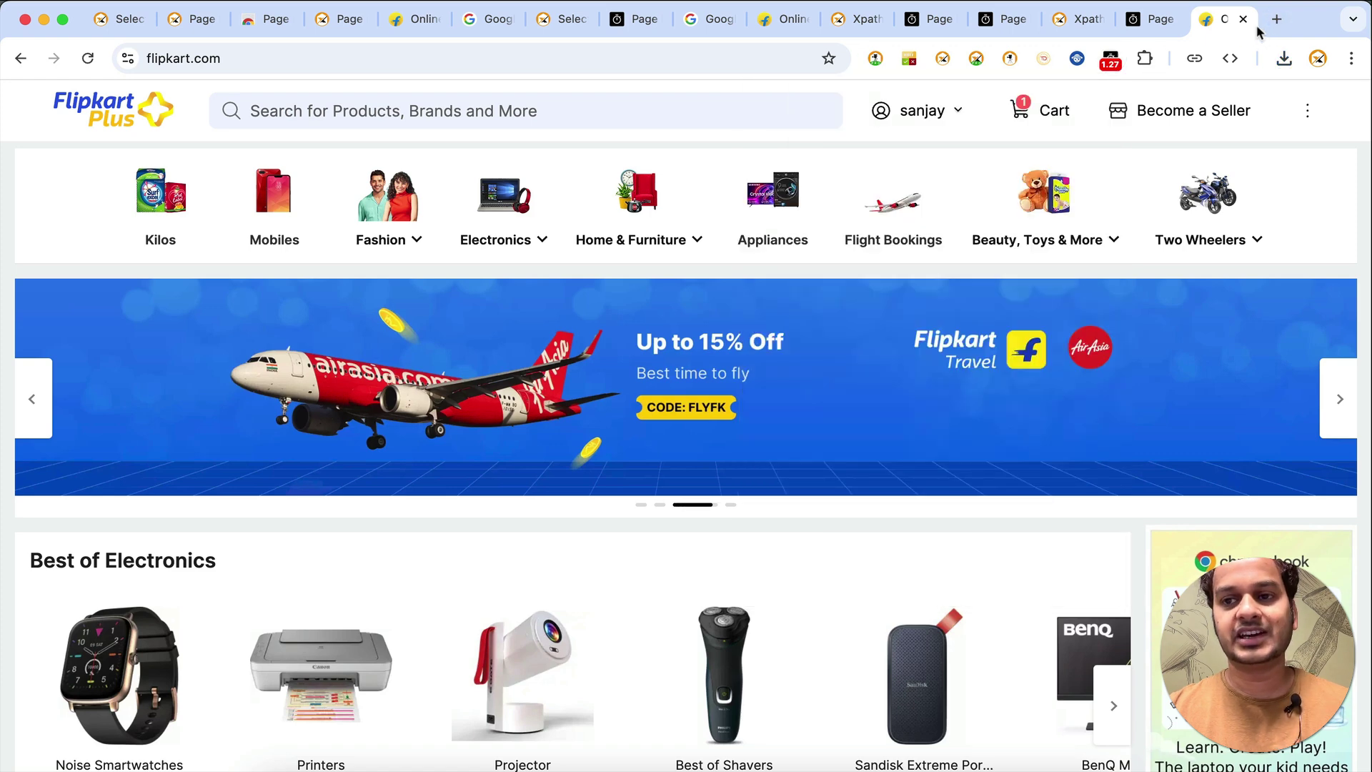
Open google.com in a new tab.
{"action": "left_click", "coordinate": [1277, 19]}
{"action": "type", "text": "google.com"}
{"action": "key", "text": "Return"}
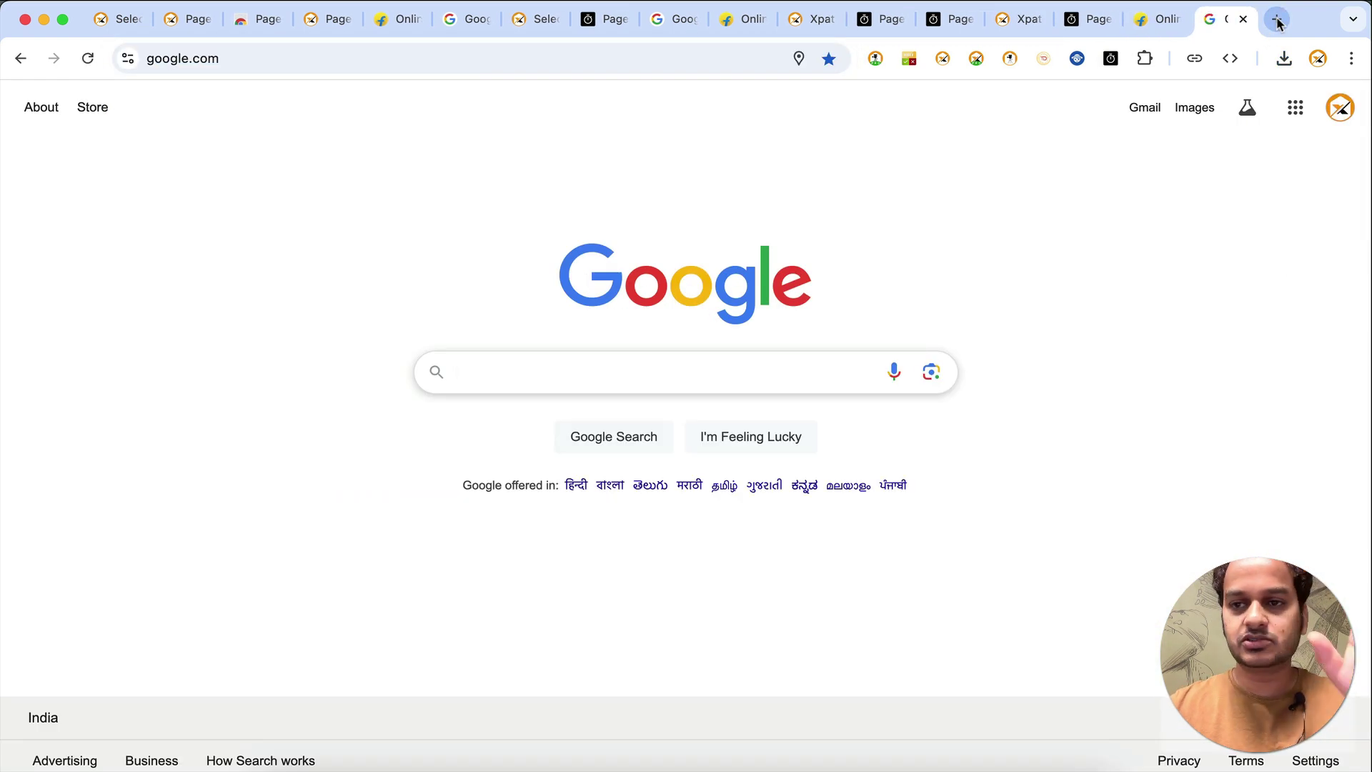
Switch to the Chrome Web Store tab and scroll through Page Load Timer's listing.
{"action": "left_click", "coordinate": [1111, 65]}
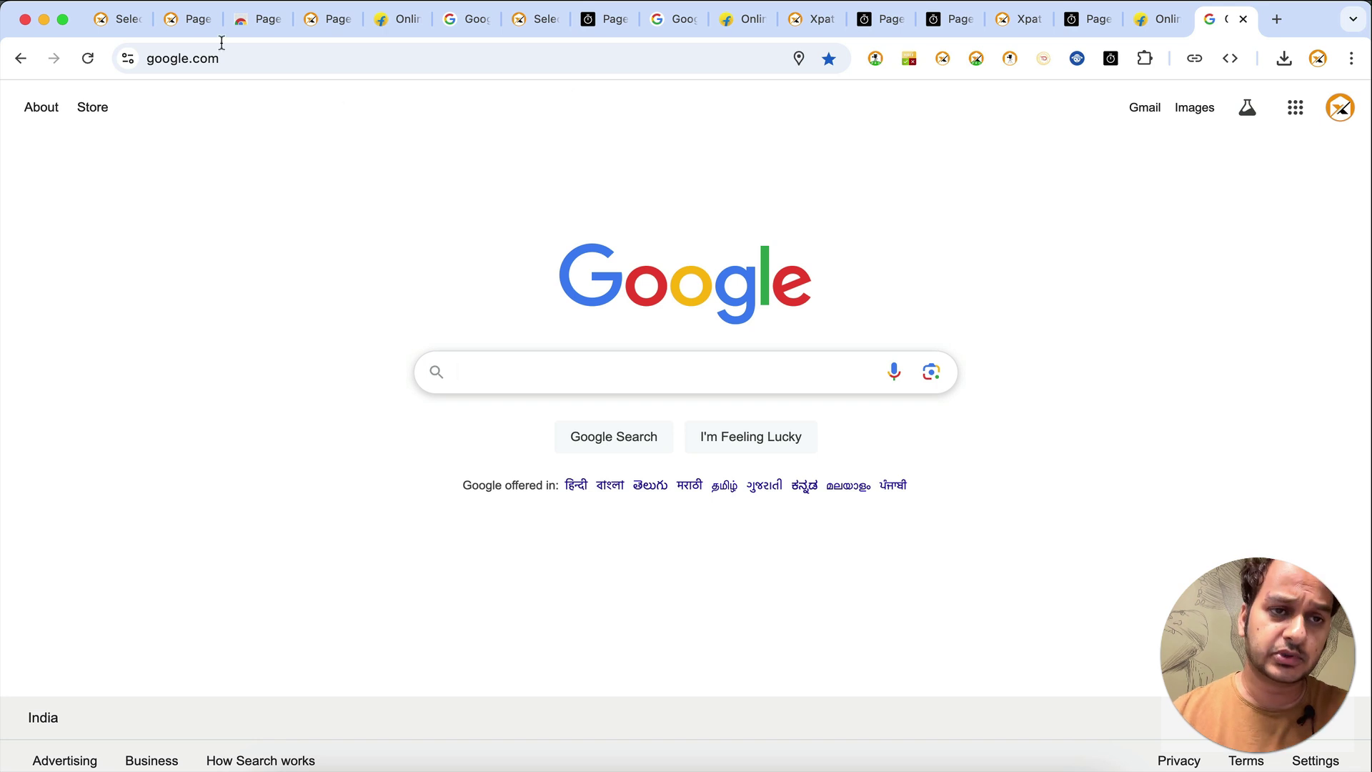
{"action": "left_click", "coordinate": [187, 20]}
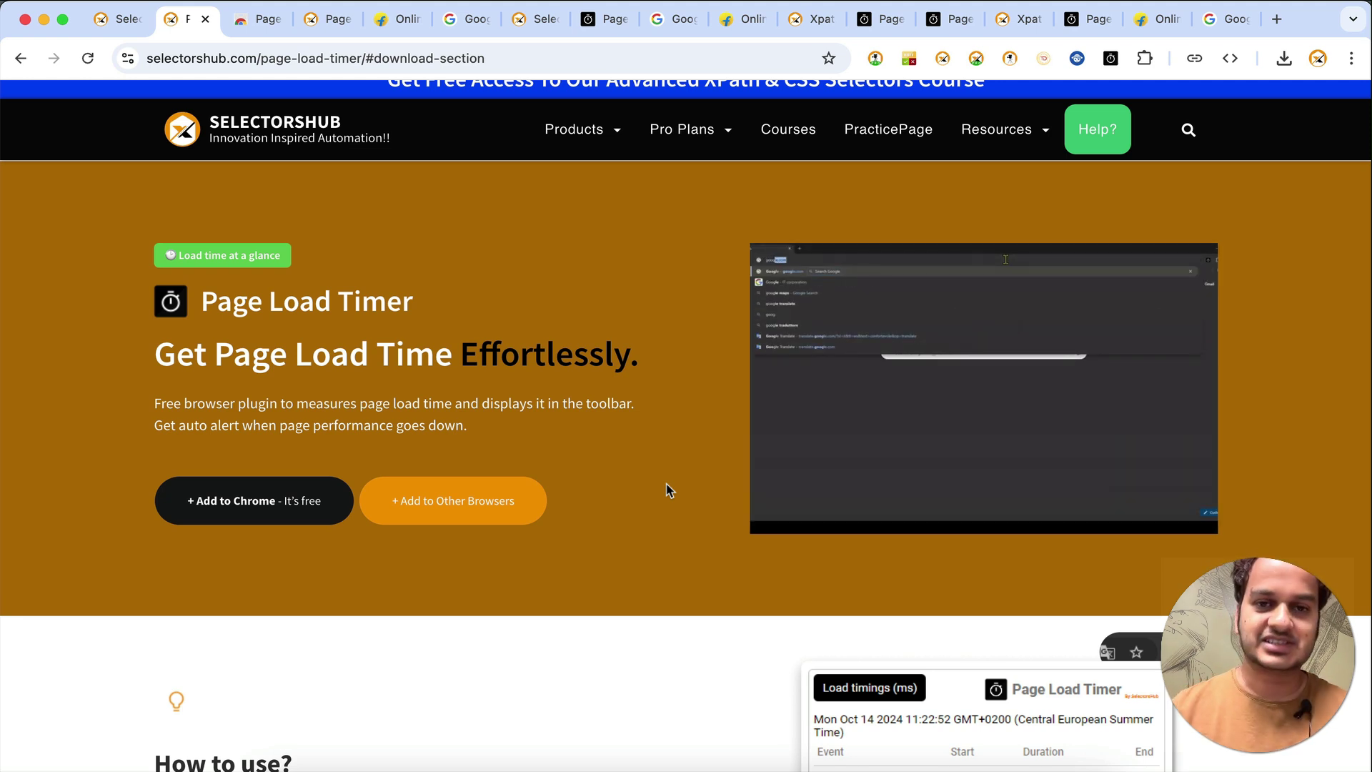
{"action": "left_click", "coordinate": [255, 27]}
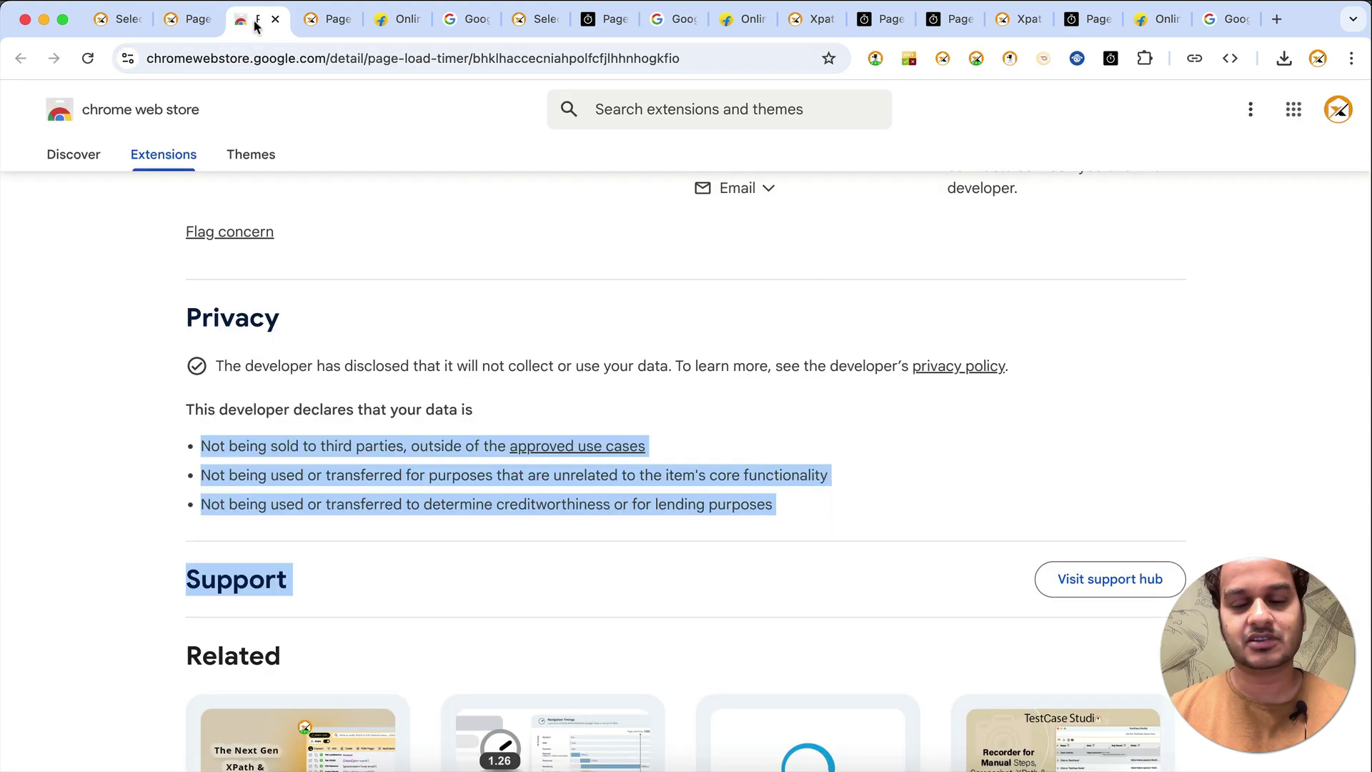
{"action": "scroll", "coordinate": [537, 344], "scroll_direction": "up", "scroll_amount": 15}
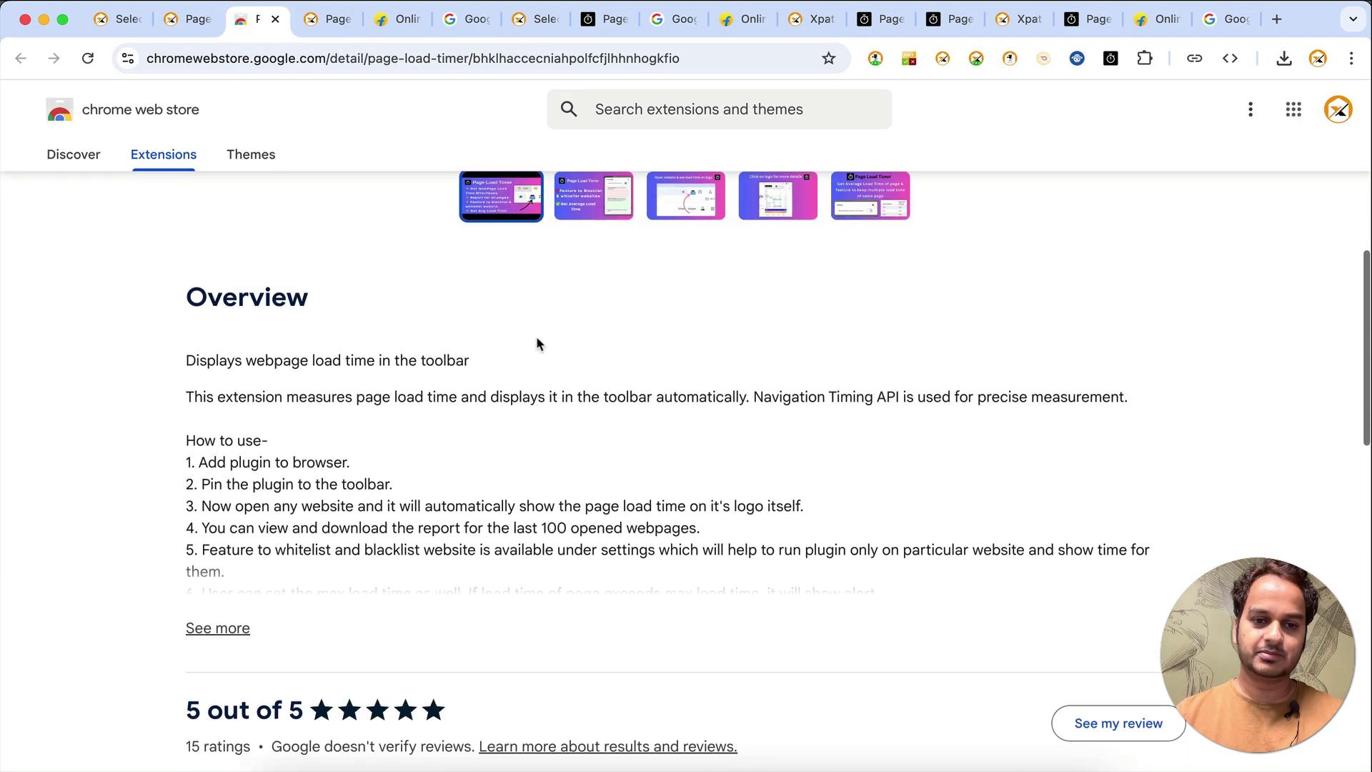
{"action": "scroll", "coordinate": [537, 344], "scroll_direction": "down", "scroll_amount": 6}
{"action": "scroll", "coordinate": [538, 343], "scroll_direction": "down", "scroll_amount": 1}
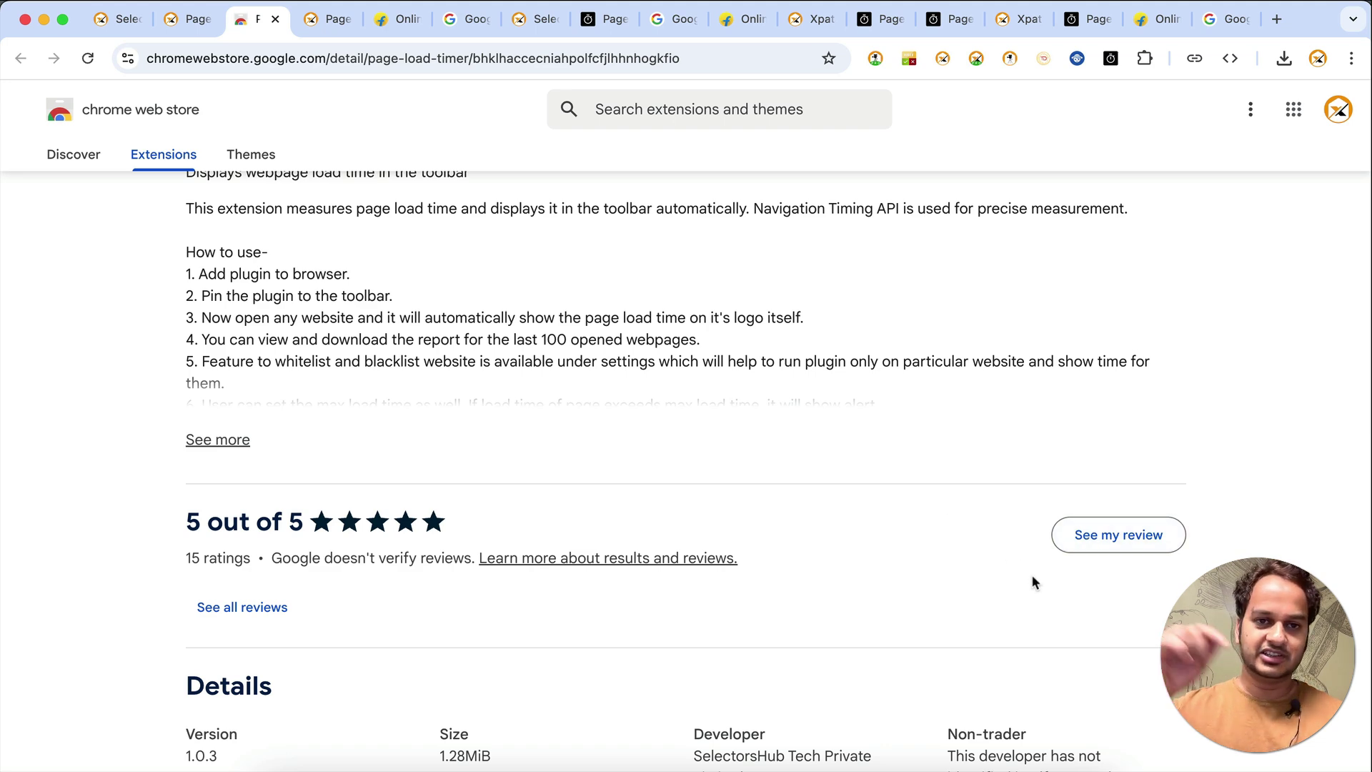
{"action": "scroll", "coordinate": [921, 504], "scroll_direction": "up", "scroll_amount": 10}
{"action": "scroll", "coordinate": [922, 503], "scroll_direction": "down", "scroll_amount": 1}
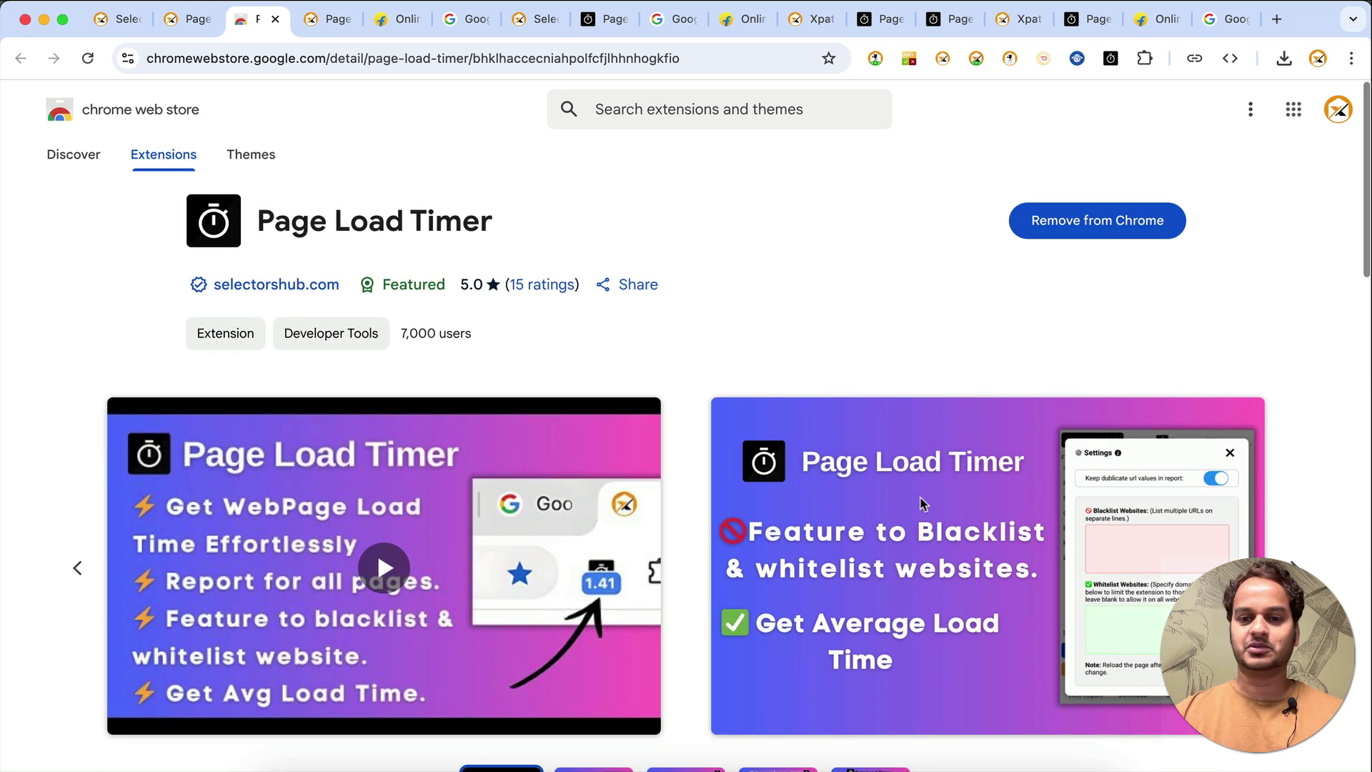